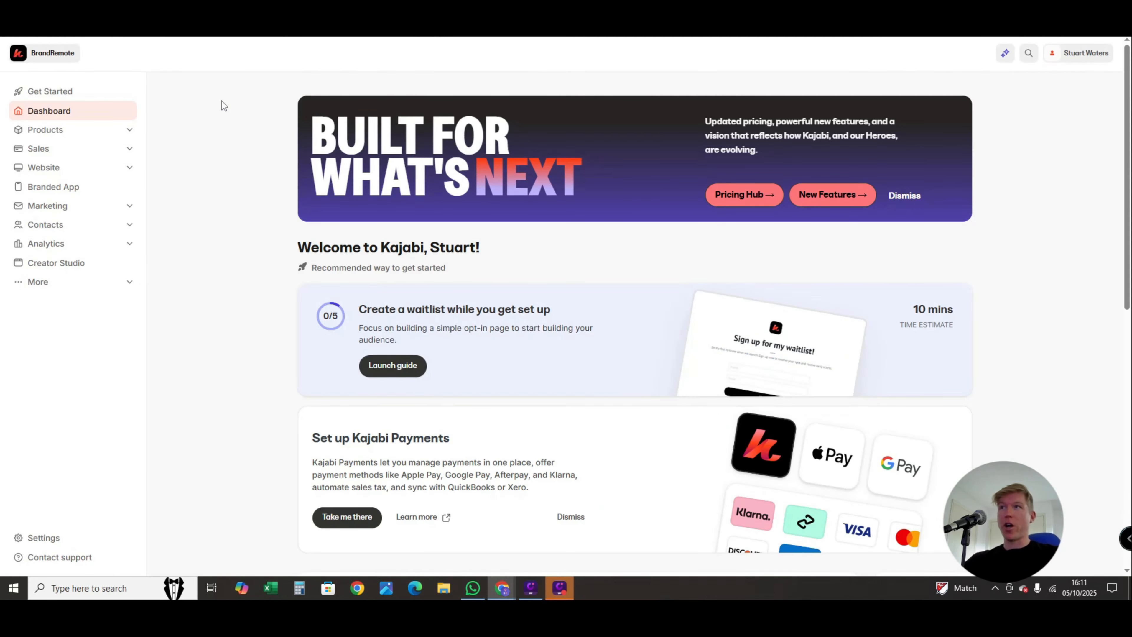
- Open the website's Landing Pages overview to see the options for creating a page
{"action": "left_click", "coordinate": [90, 173]}
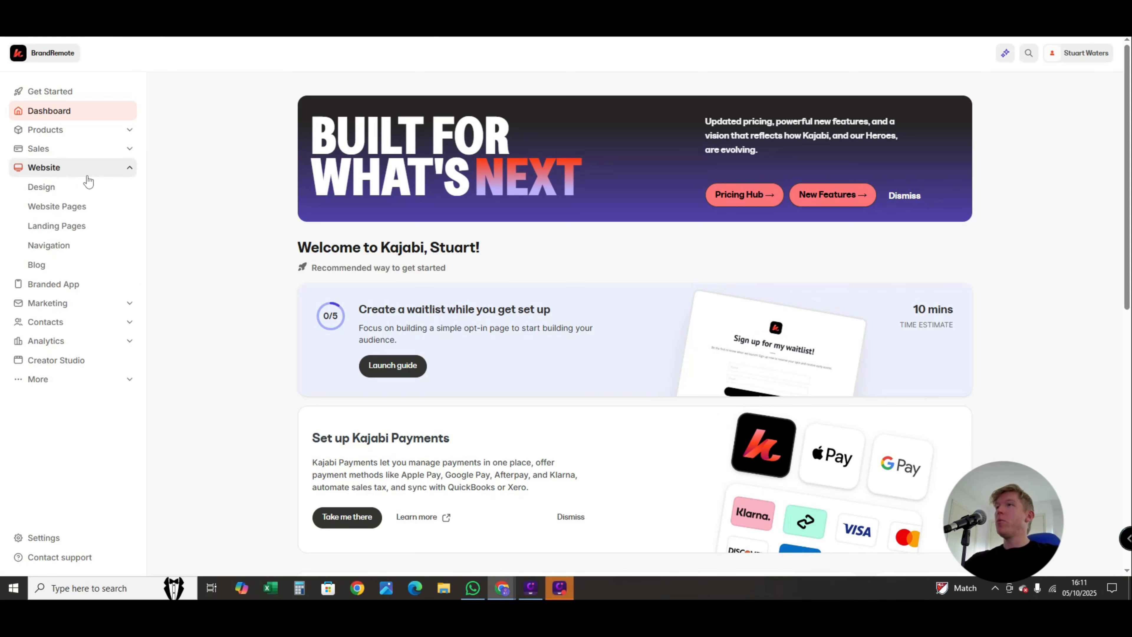
{"action": "left_click", "coordinate": [74, 222]}
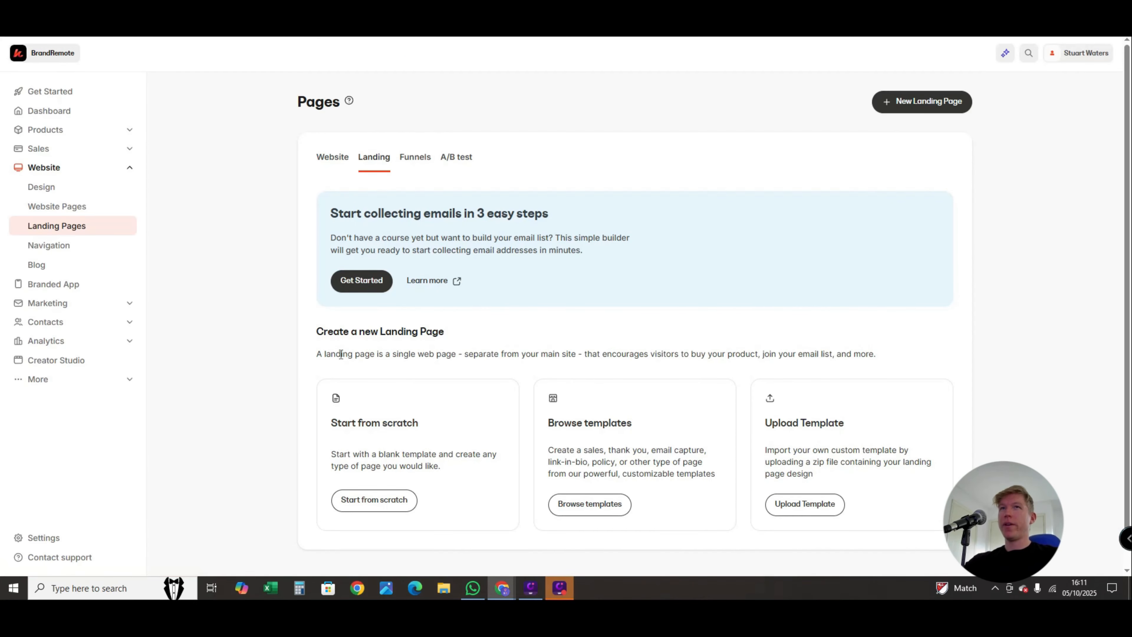
{"action": "scroll", "coordinate": [402, 338], "scroll_direction": "down", "scroll_amount": 1}
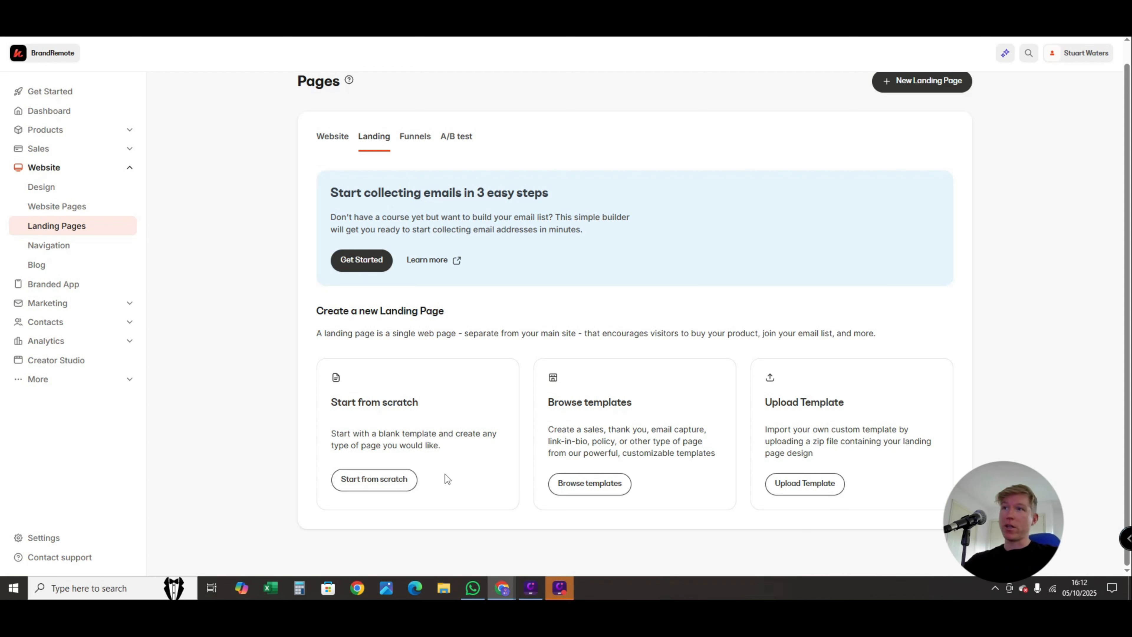
- Browse the landing page templates across the sales, podcast, link in bio and coming soon categories, and return to the landing page overview
{"action": "right_click", "coordinate": [596, 484]}
{"action": "left_click", "coordinate": [576, 488]}
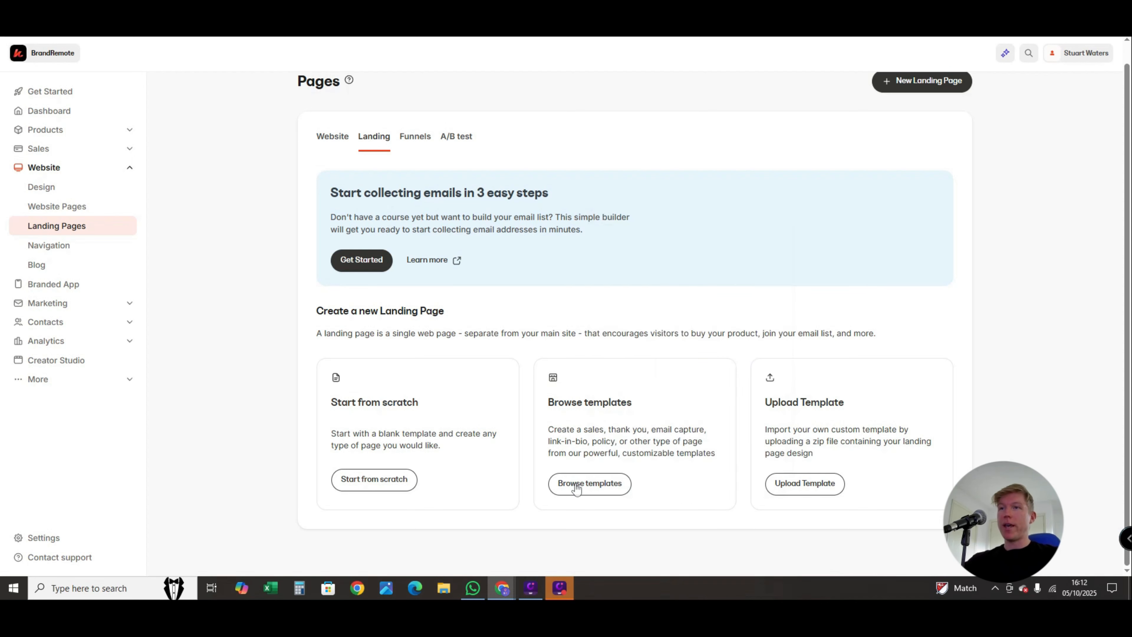
{"action": "left_click", "coordinate": [577, 489]}
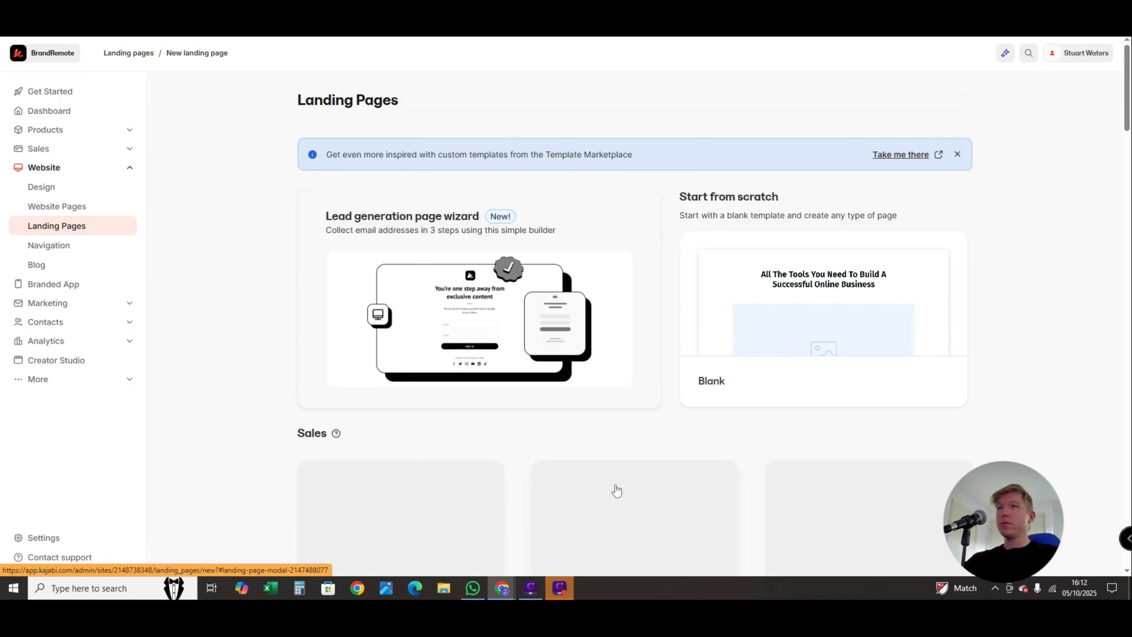
{"action": "scroll", "coordinate": [615, 486], "scroll_direction": "down", "scroll_amount": 4}
{"action": "scroll", "coordinate": [617, 485], "scroll_direction": "down", "scroll_amount": 7}
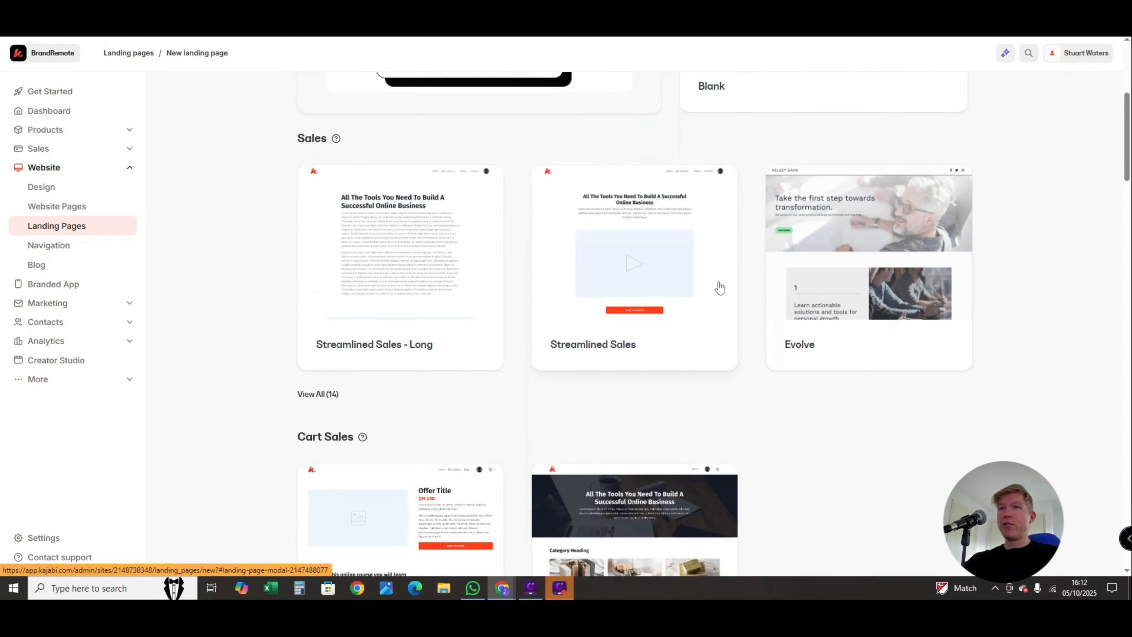
{"action": "scroll", "coordinate": [700, 330], "scroll_direction": "down", "scroll_amount": 8}
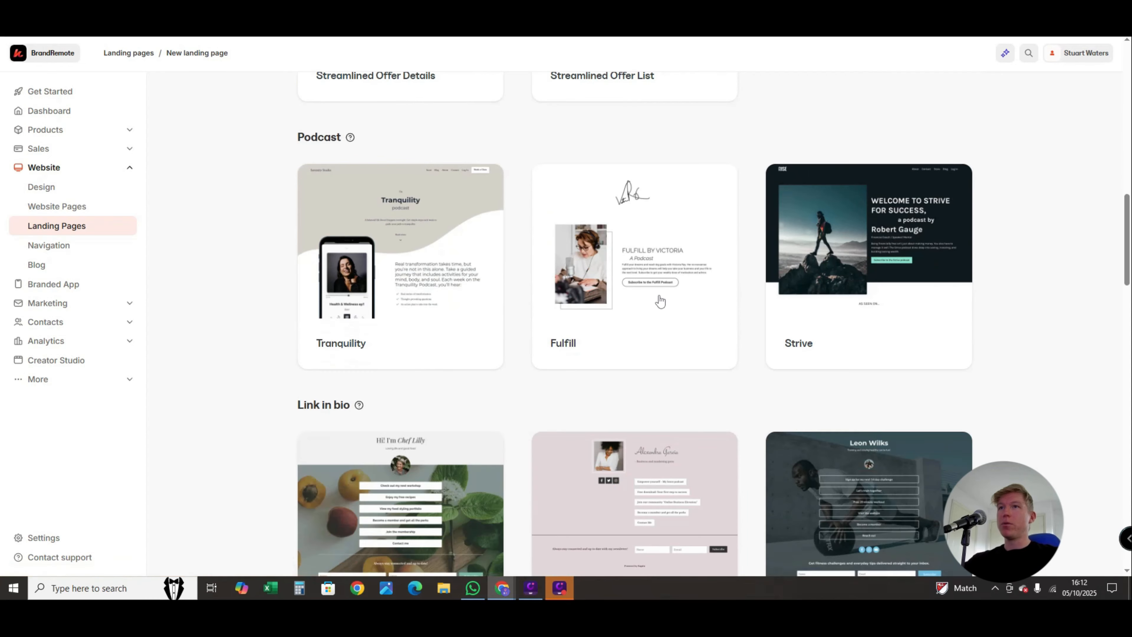
{"action": "scroll", "coordinate": [508, 308], "scroll_direction": "down", "scroll_amount": 6}
{"action": "scroll", "coordinate": [512, 309], "scroll_direction": "down", "scroll_amount": 15}
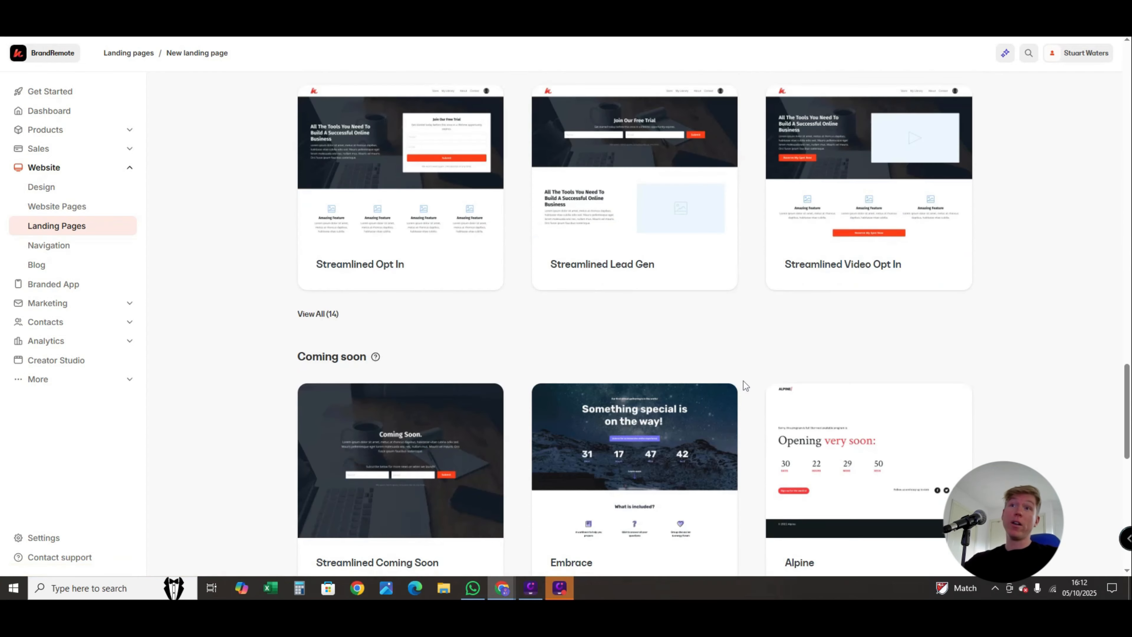
{"action": "scroll", "coordinate": [721, 435], "scroll_direction": "up", "scroll_amount": 20}
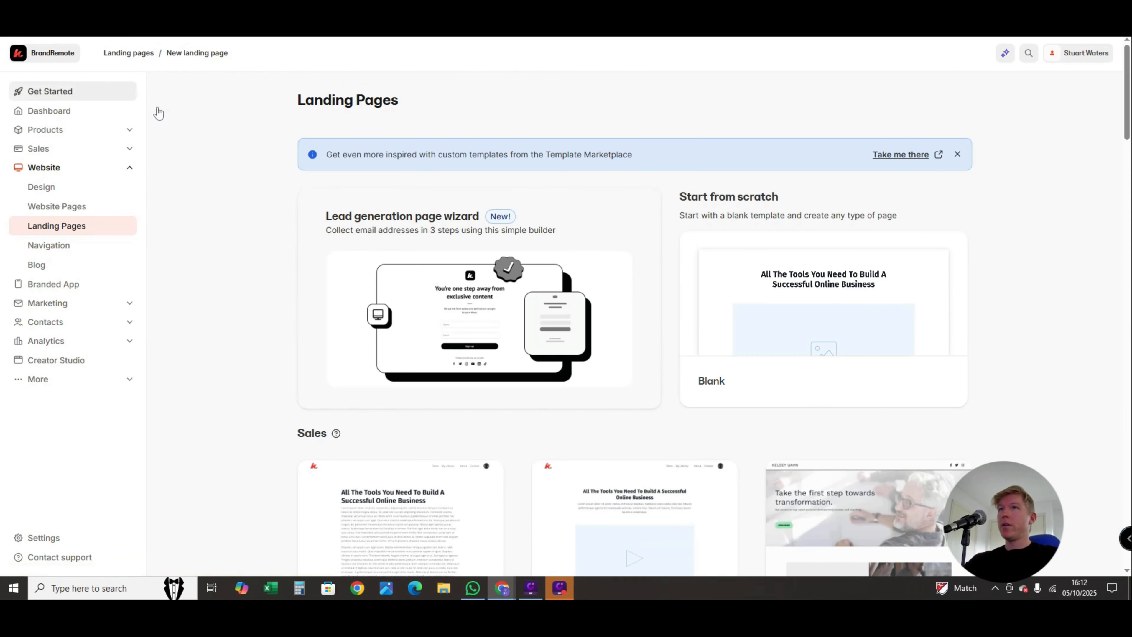
{"action": "key", "text": "alt+Left"}
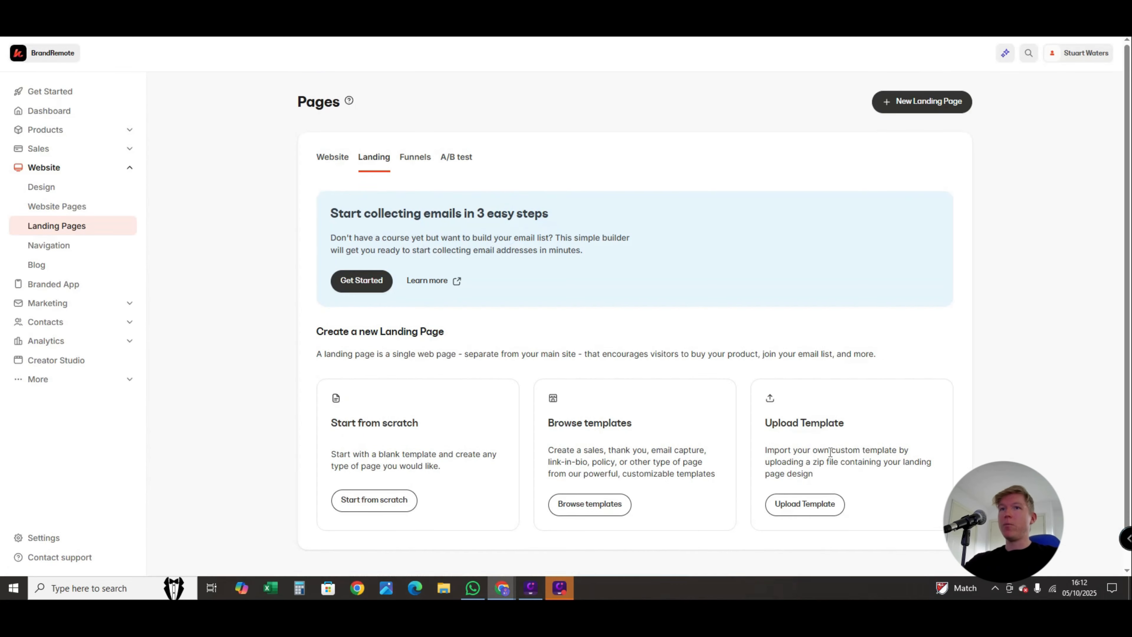
{"action": "left_click", "coordinate": [806, 512]}
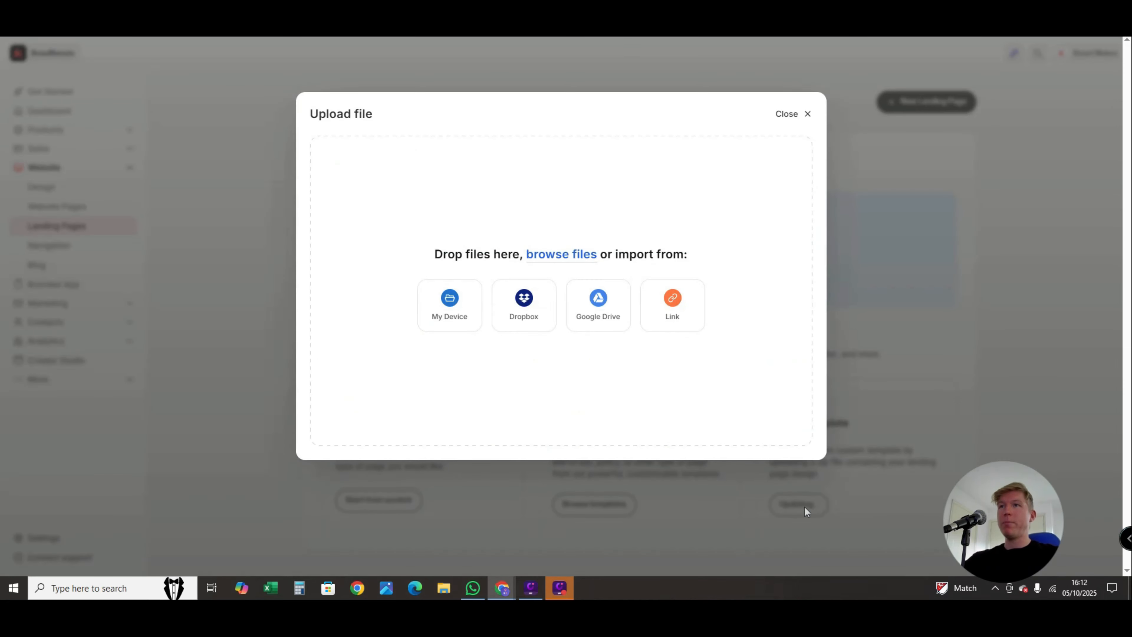
{"action": "left_click", "coordinate": [562, 255]}
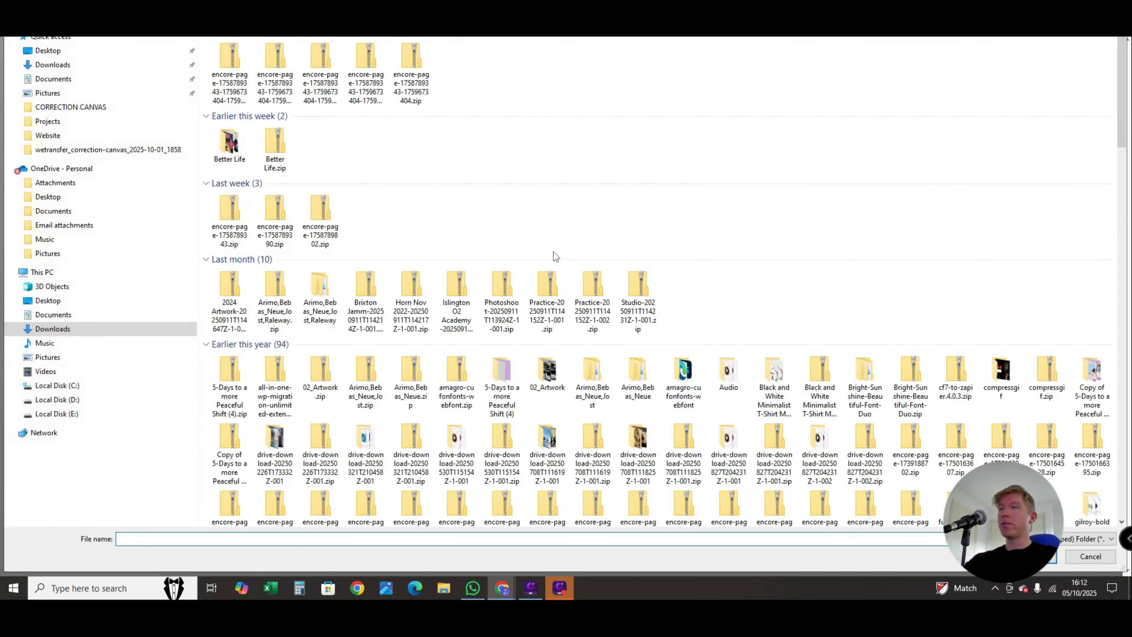
{"action": "double_click", "coordinate": [229, 66]}
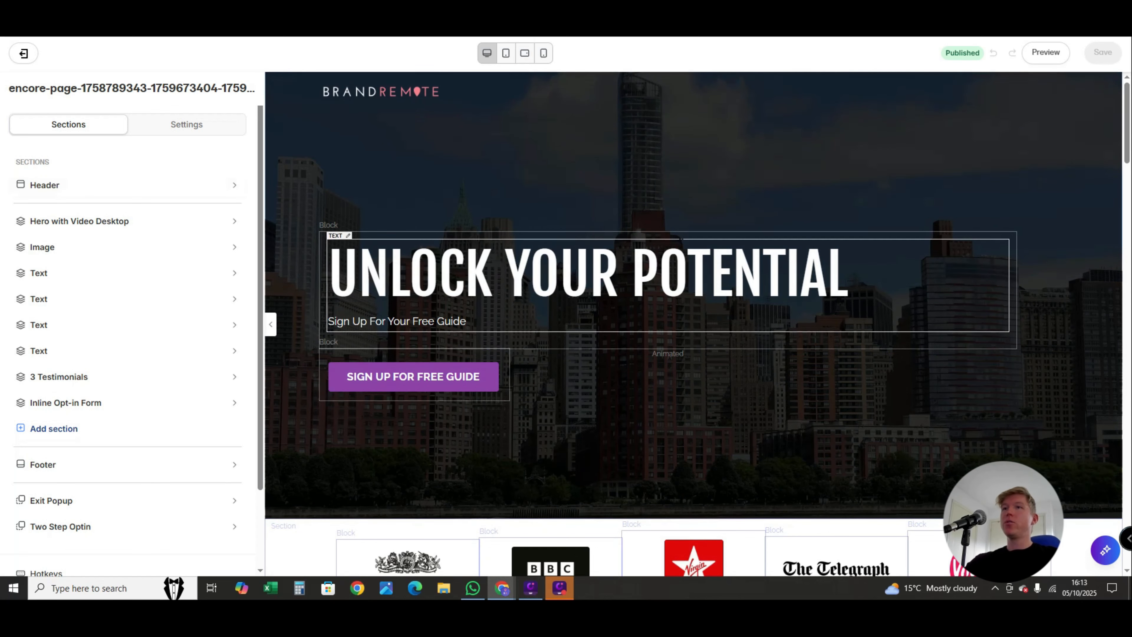
- Review the imported landing page's sections in the editor and in preview mode
{"action": "scroll", "coordinate": [679, 243], "scroll_direction": "down", "scroll_amount": 8}
{"action": "scroll", "coordinate": [681, 248], "scroll_direction": "down", "scroll_amount": 15}
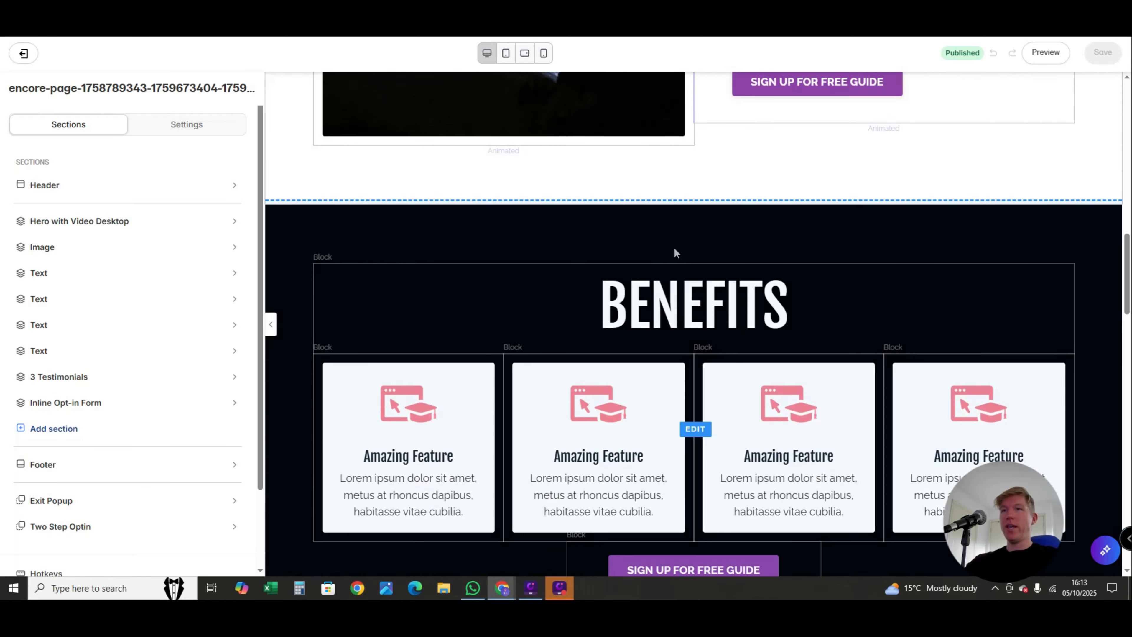
{"action": "scroll", "coordinate": [669, 280], "scroll_direction": "down", "scroll_amount": 12}
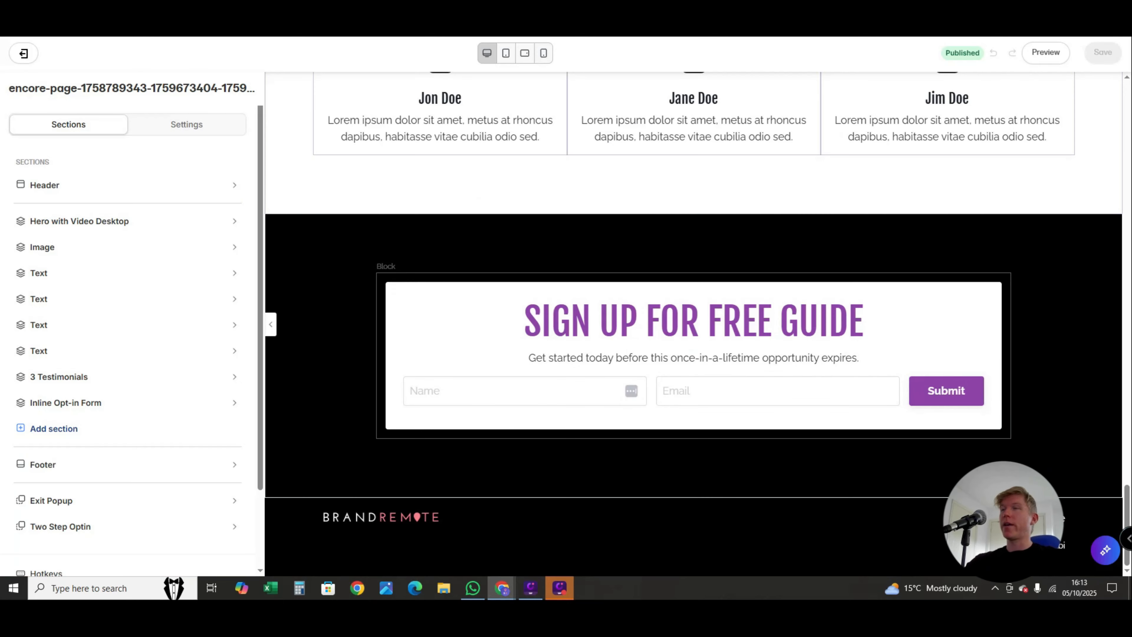
{"action": "scroll", "coordinate": [443, 372], "scroll_direction": "up", "scroll_amount": 1}
{"action": "scroll", "coordinate": [443, 372], "scroll_direction": "up", "scroll_amount": 20}
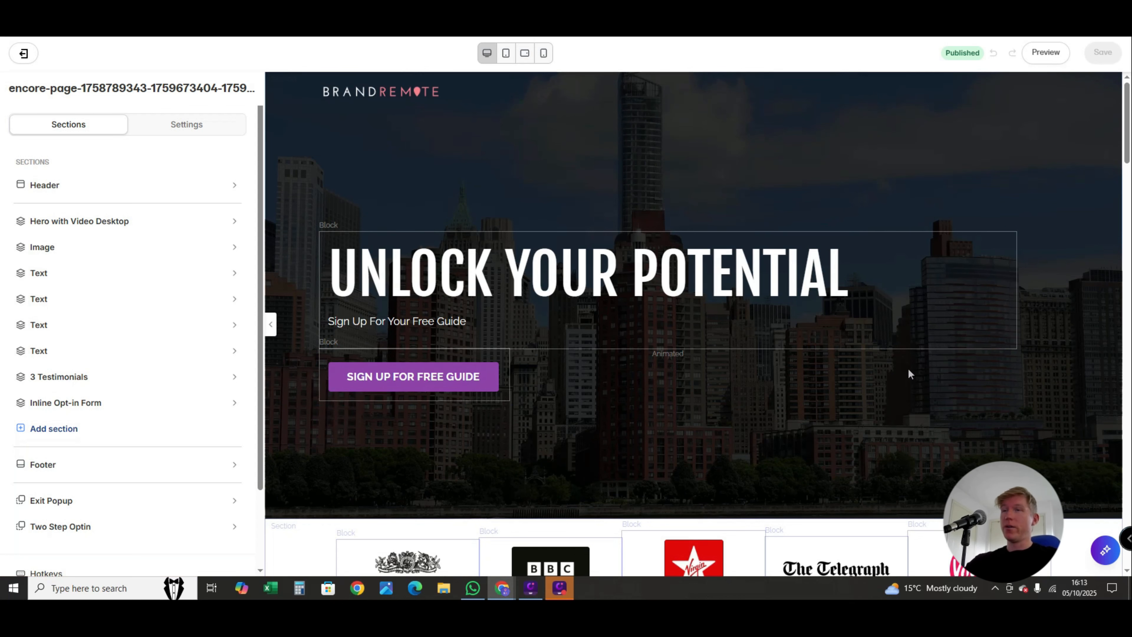
- Open the hero's UNLOCK YOUR POTENTIAL text block and inspect its heading text and block settings
{"action": "left_click", "coordinate": [760, 286]}
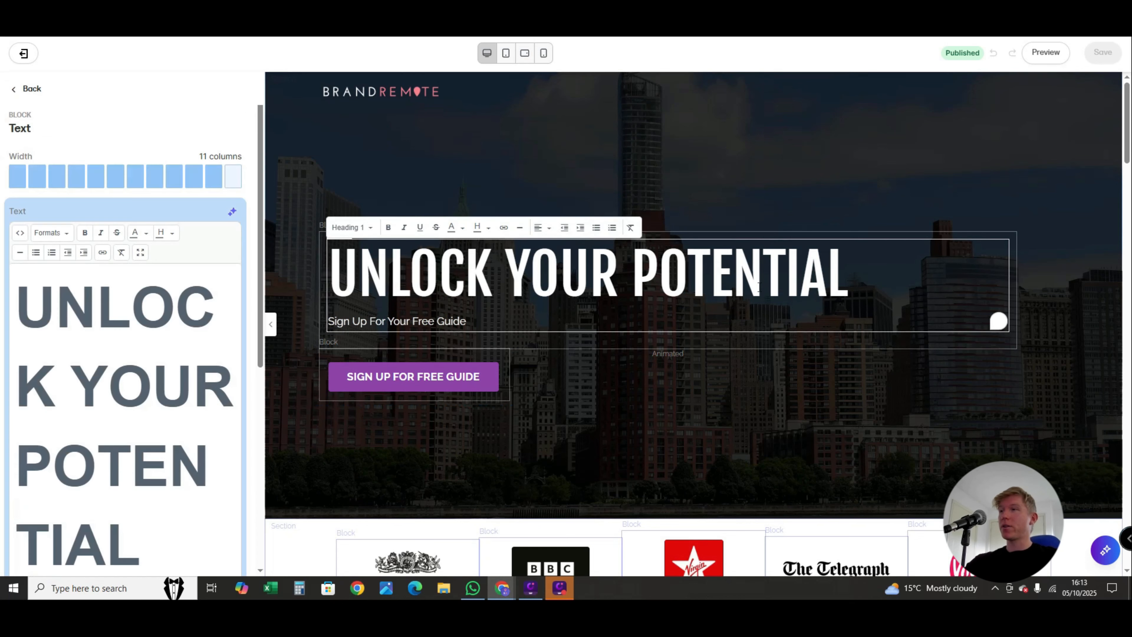
{"action": "scroll", "coordinate": [44, 316], "scroll_direction": "down", "scroll_amount": 4}
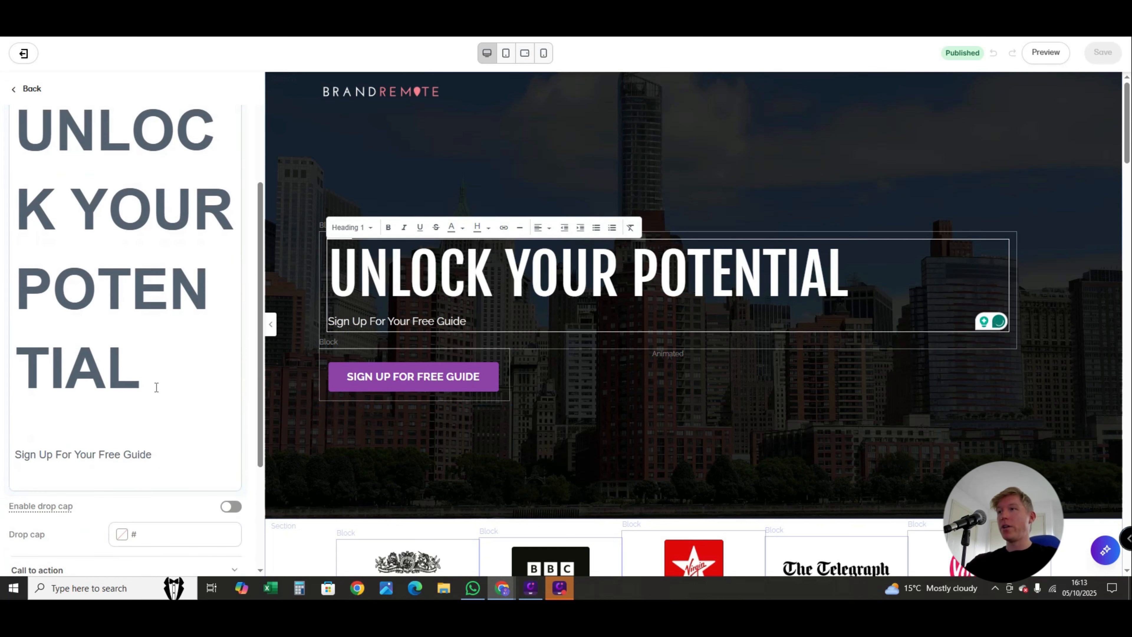
{"action": "left_click_drag", "start_coordinate": [156, 386], "coordinate": [46, 181]}
{"action": "scroll", "coordinate": [178, 357], "scroll_direction": "down", "scroll_amount": 3}
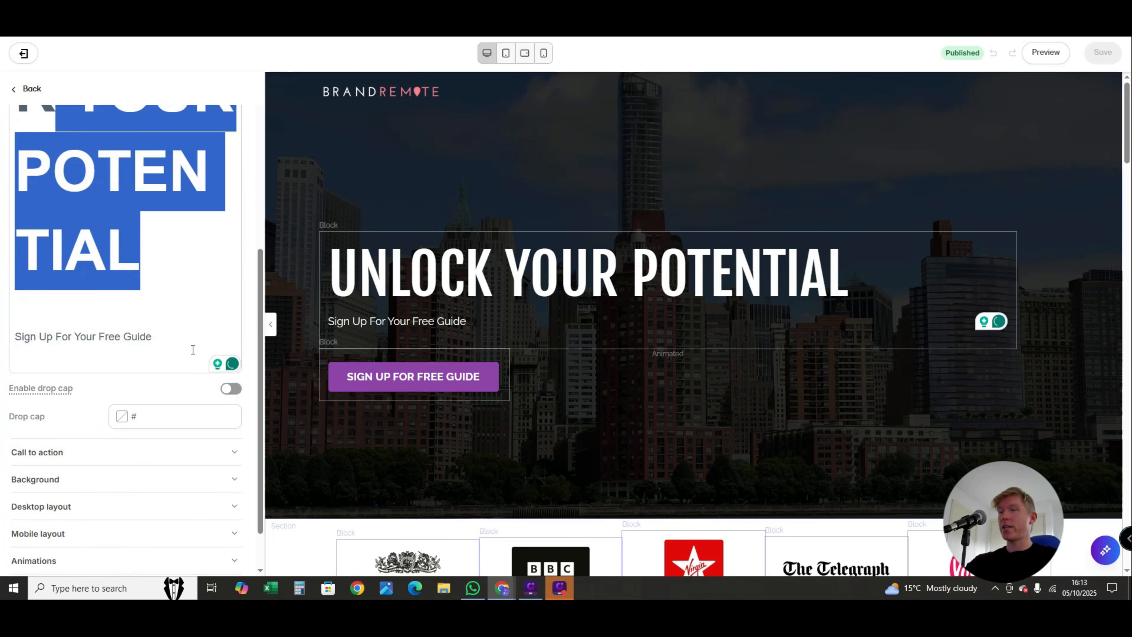
{"action": "scroll", "coordinate": [236, 401], "scroll_direction": "up", "scroll_amount": 5}
{"action": "scroll", "coordinate": [235, 426], "scroll_direction": "down", "scroll_amount": 5}
- Inspect the settings of the hero's SIGN UP FOR FREE GUIDE button and the hero section's background, and return to the section list
{"action": "left_click", "coordinate": [376, 379]}
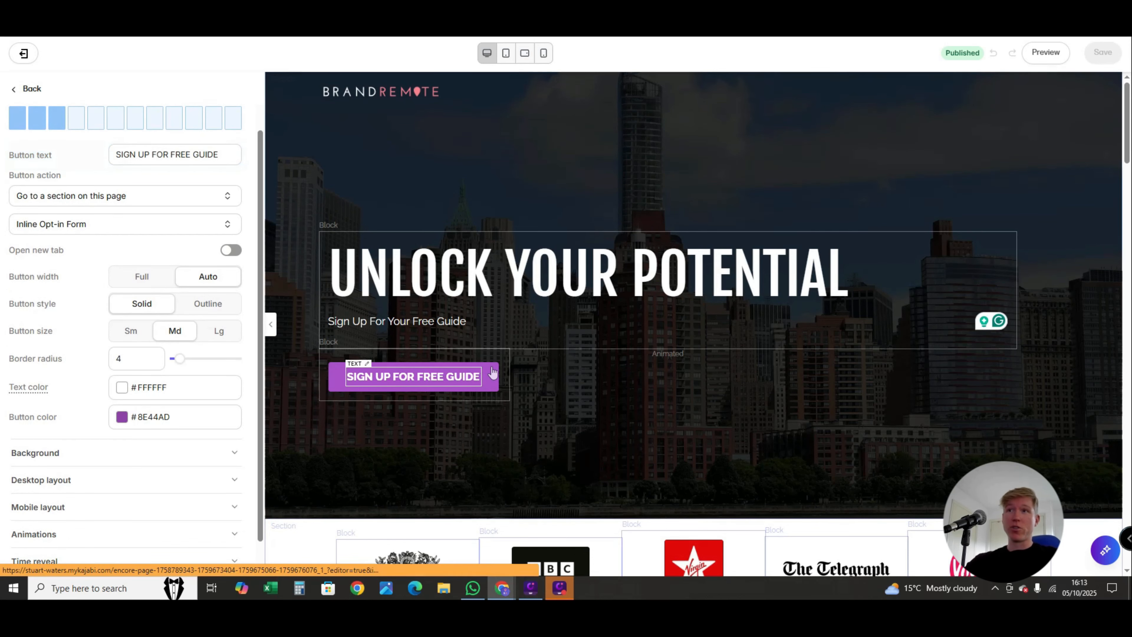
{"action": "scroll", "coordinate": [492, 366], "scroll_direction": "down", "scroll_amount": 5}
{"action": "scroll", "coordinate": [494, 392], "scroll_direction": "up", "scroll_amount": 3}
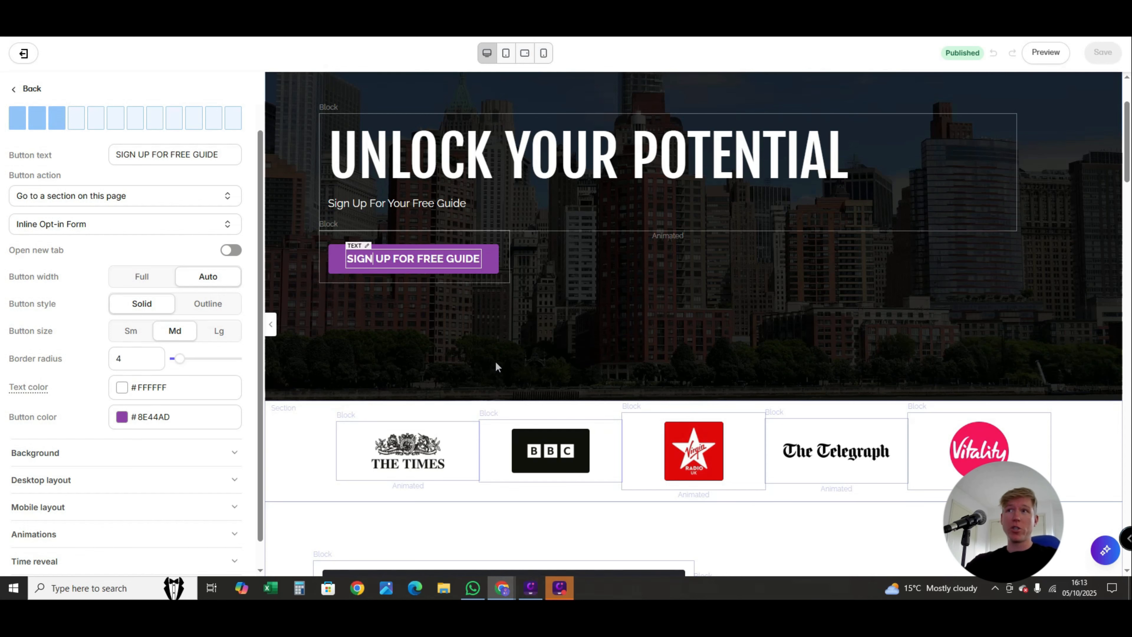
{"action": "scroll", "coordinate": [496, 368], "scroll_direction": "down", "scroll_amount": 3}
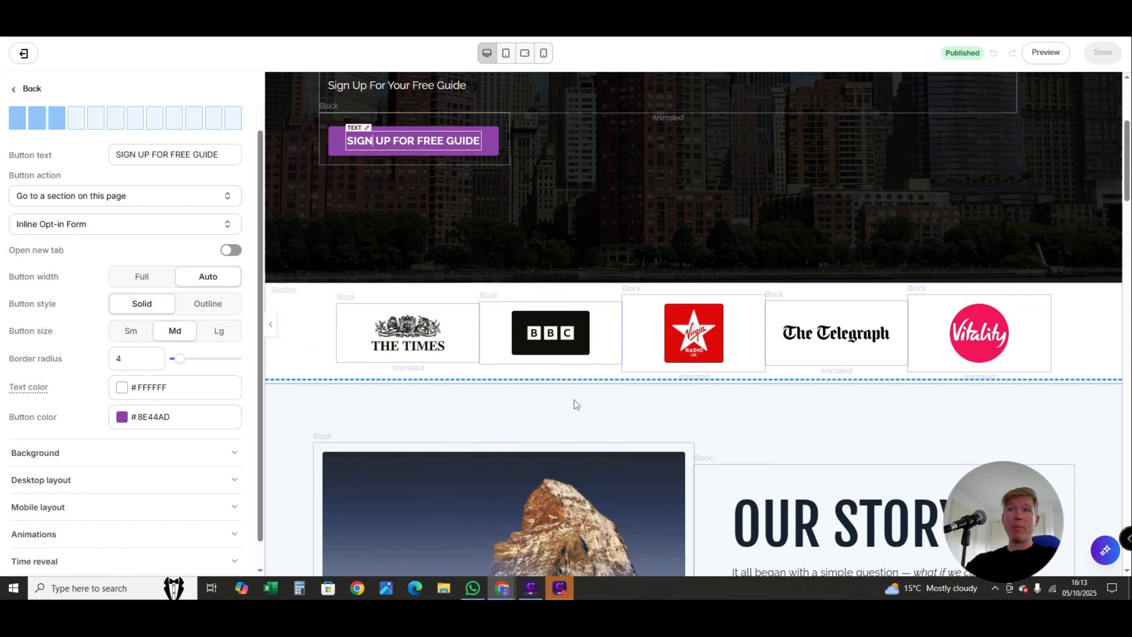
{"action": "scroll", "coordinate": [573, 395], "scroll_direction": "up", "scroll_amount": 6}
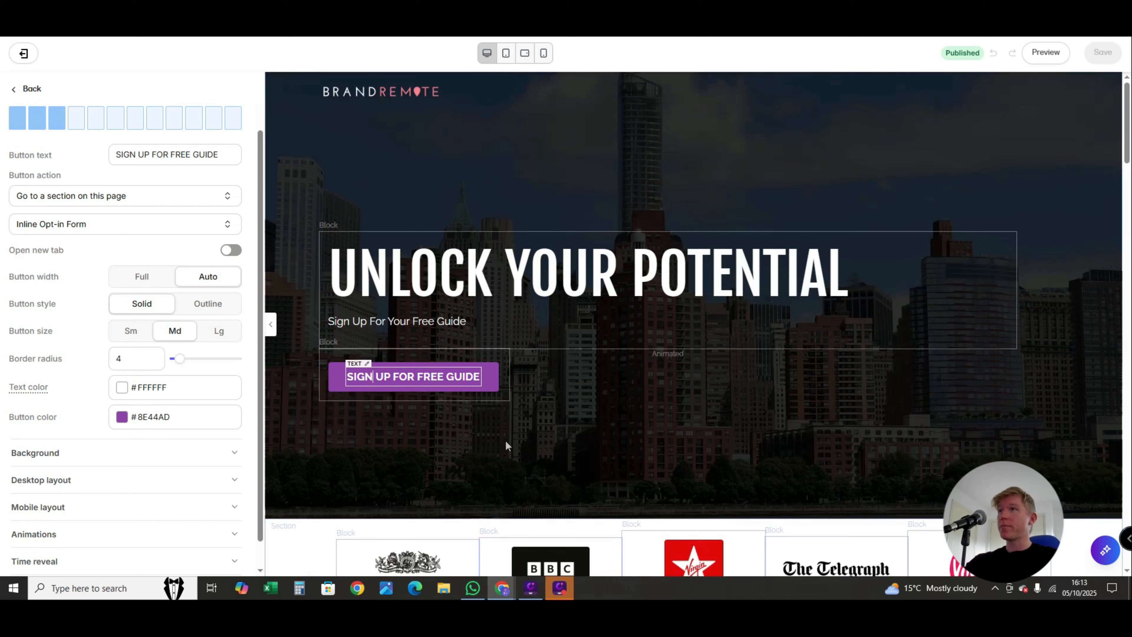
{"action": "left_click", "coordinate": [398, 488]}
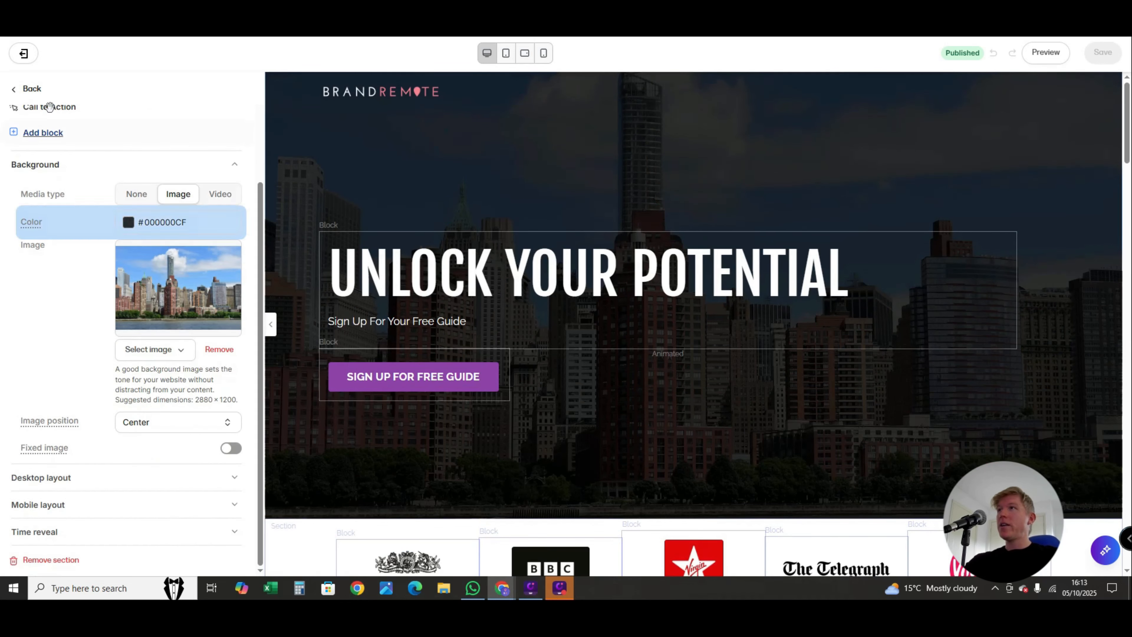
{"action": "left_click", "coordinate": [15, 89]}
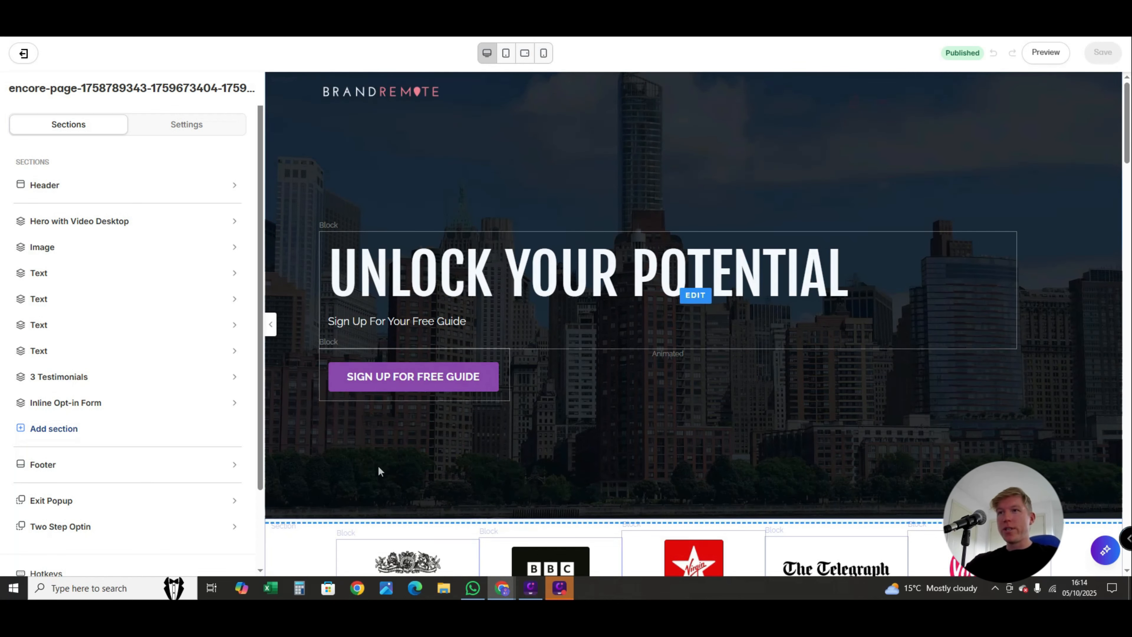
- Add a Video block to the hero section beneath the sign-up button
{"action": "scroll", "coordinate": [365, 435], "scroll_direction": "down", "scroll_amount": 1}
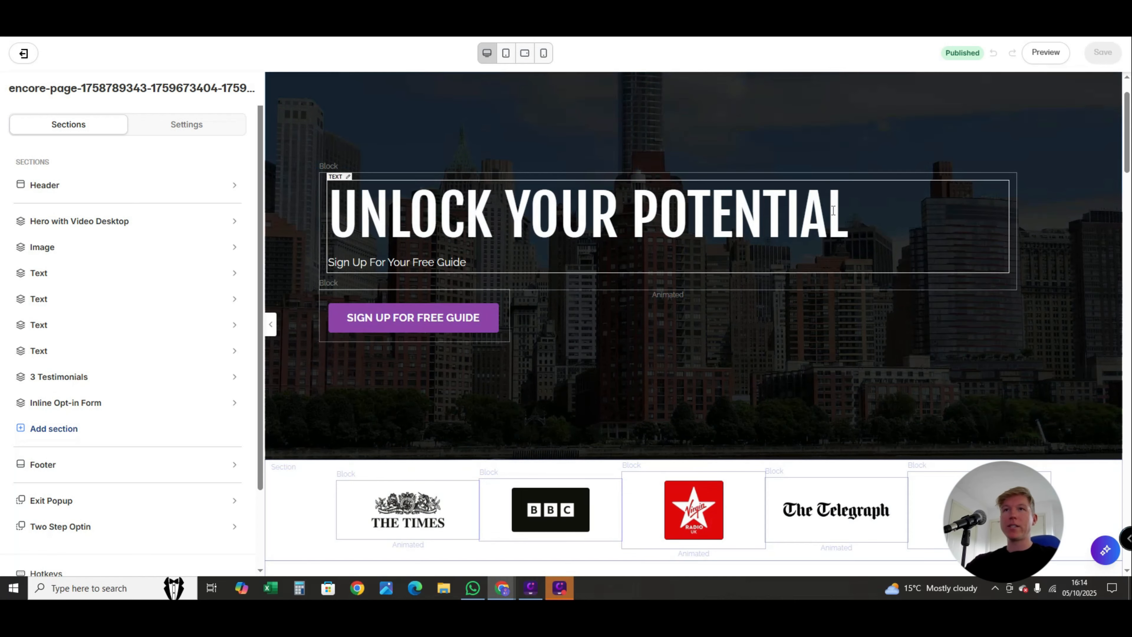
{"action": "left_click", "coordinate": [1056, 346]}
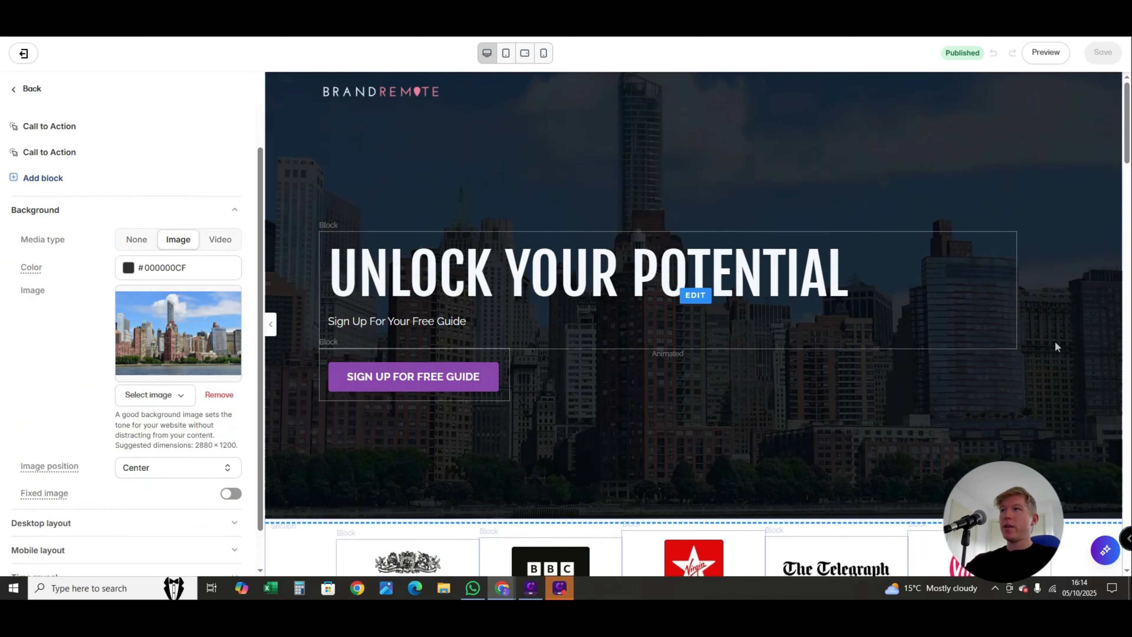
{"action": "left_click", "coordinate": [43, 133]}
{"action": "scroll", "coordinate": [54, 334], "scroll_direction": "down", "scroll_amount": 2}
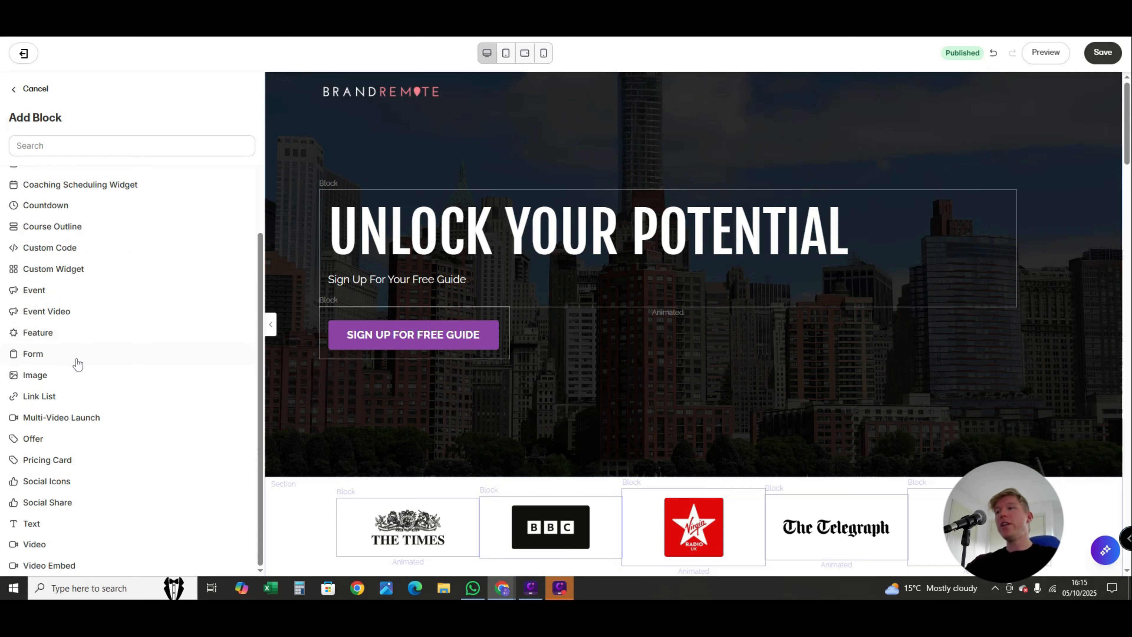
{"action": "left_click", "coordinate": [30, 544]}
{"action": "scroll", "coordinate": [640, 394], "scroll_direction": "down", "scroll_amount": 4}
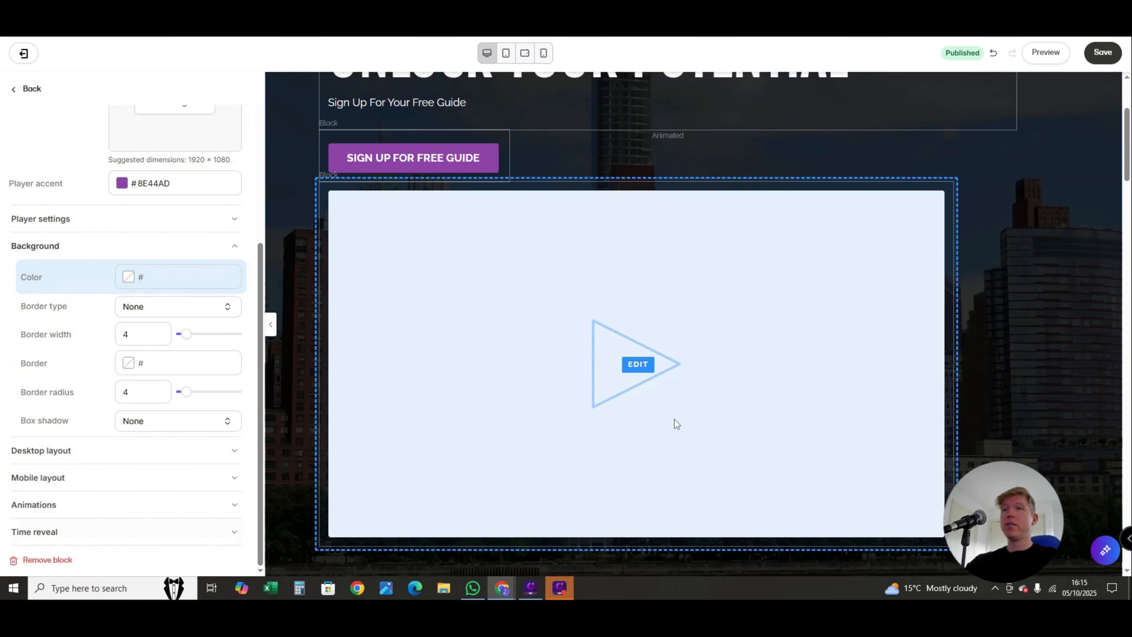
- Check the hero layout around the new video block and save the landing page
{"action": "scroll", "coordinate": [691, 416], "scroll_direction": "up", "scroll_amount": 1}
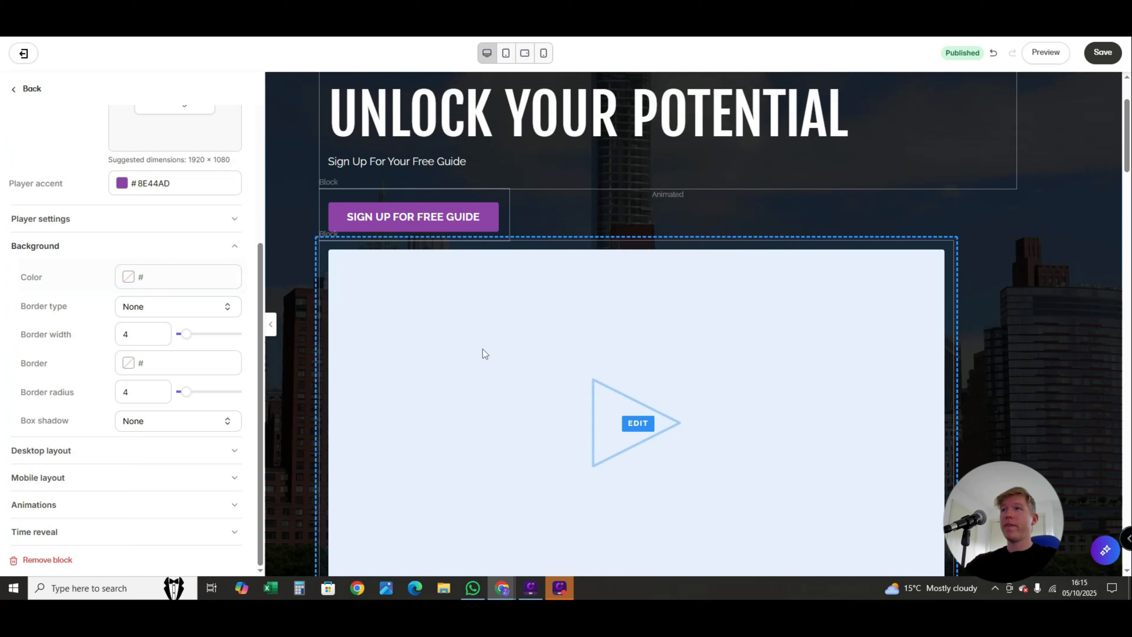
{"action": "scroll", "coordinate": [385, 480], "scroll_direction": "up", "scroll_amount": 2}
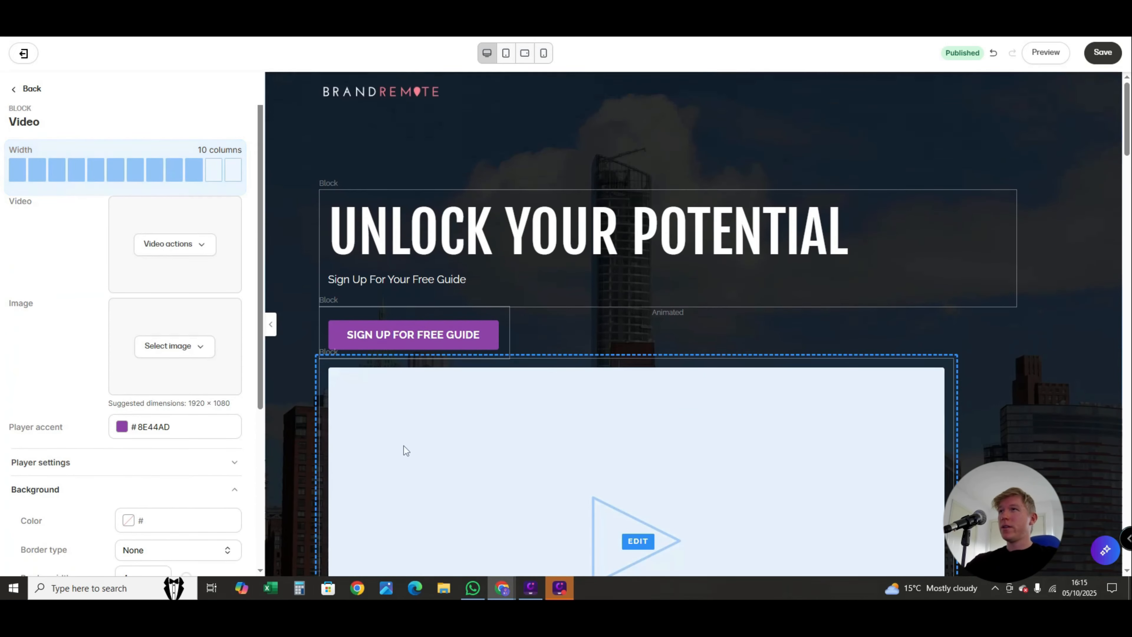
{"action": "scroll", "coordinate": [690, 489], "scroll_direction": "down", "scroll_amount": 2}
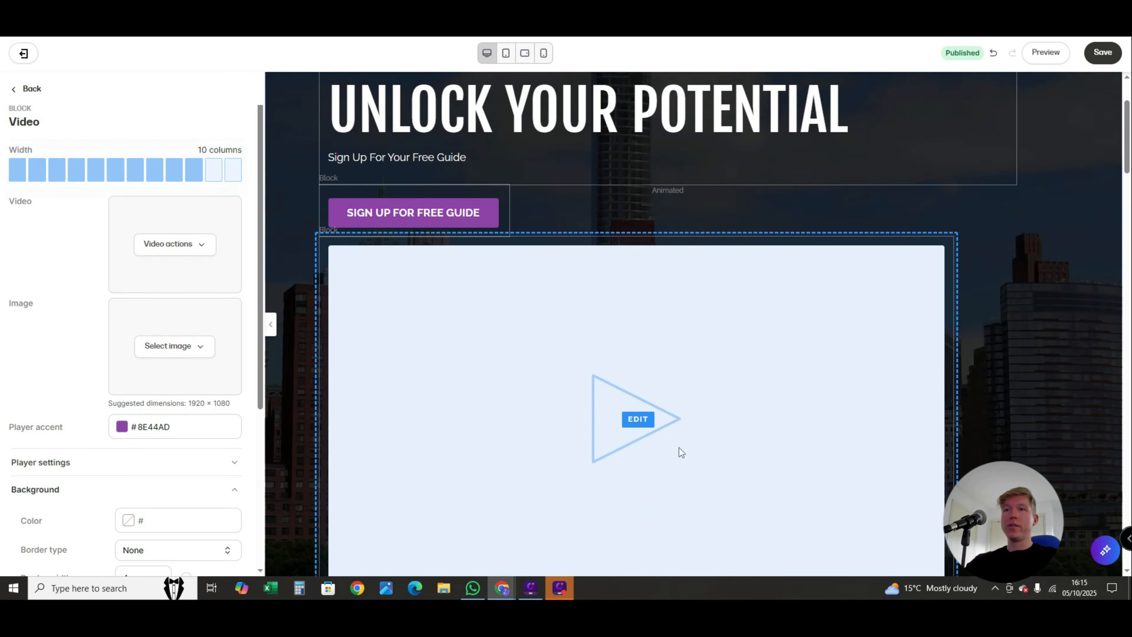
{"action": "scroll", "coordinate": [704, 454], "scroll_direction": "down", "scroll_amount": 3}
{"action": "scroll", "coordinate": [713, 468], "scroll_direction": "up", "scroll_amount": 4}
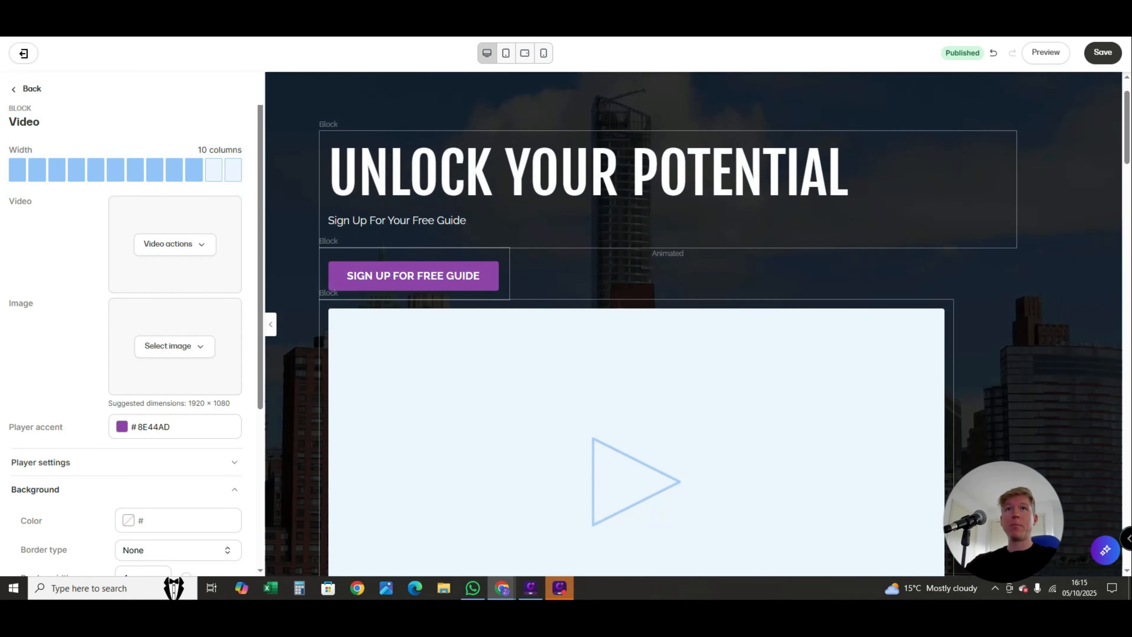
{"action": "left_click", "coordinate": [1105, 60]}
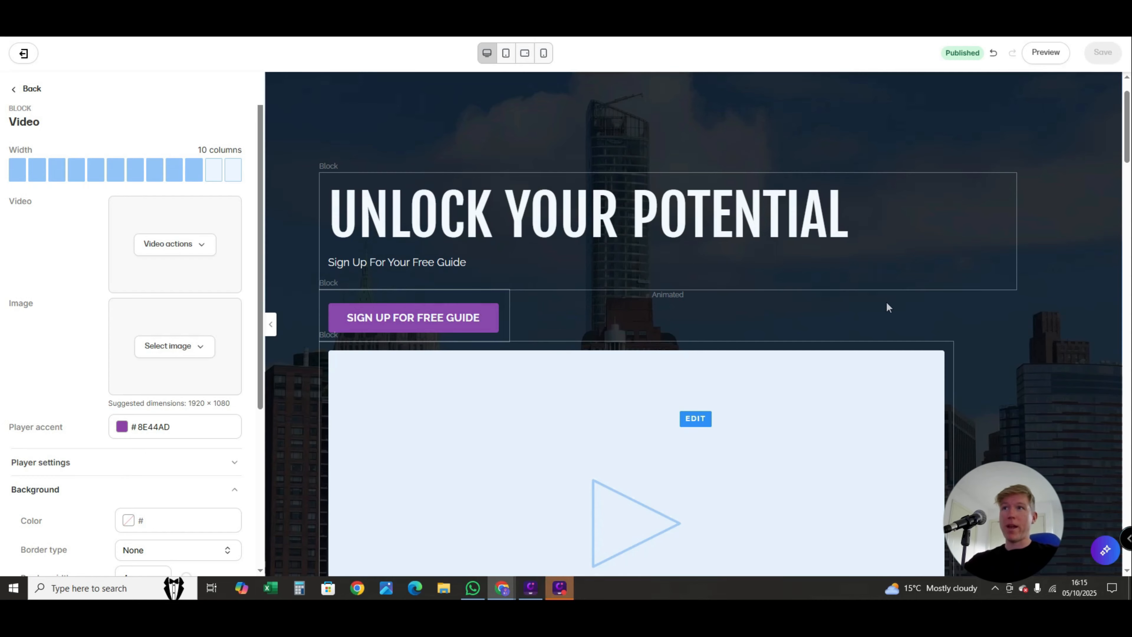
{"action": "scroll", "coordinate": [887, 308], "scroll_direction": "down", "scroll_amount": 4}
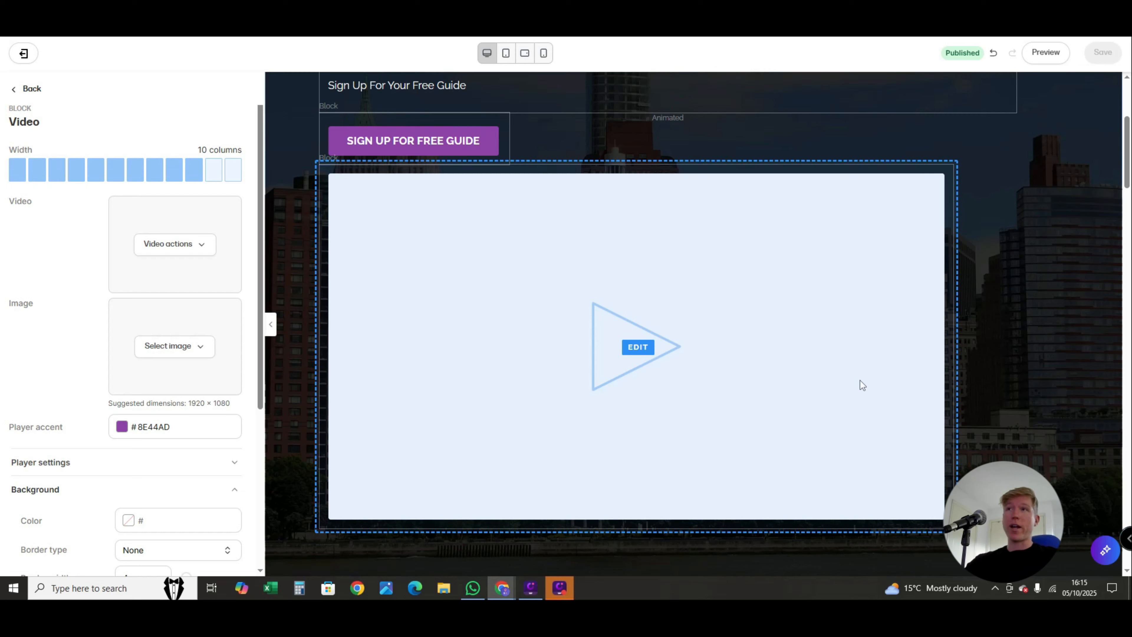
- Replace the hero's UNLOCK YOUR POTENTIAL heading text with UHELLO
{"action": "scroll", "coordinate": [516, 379], "scroll_direction": "up", "scroll_amount": 5}
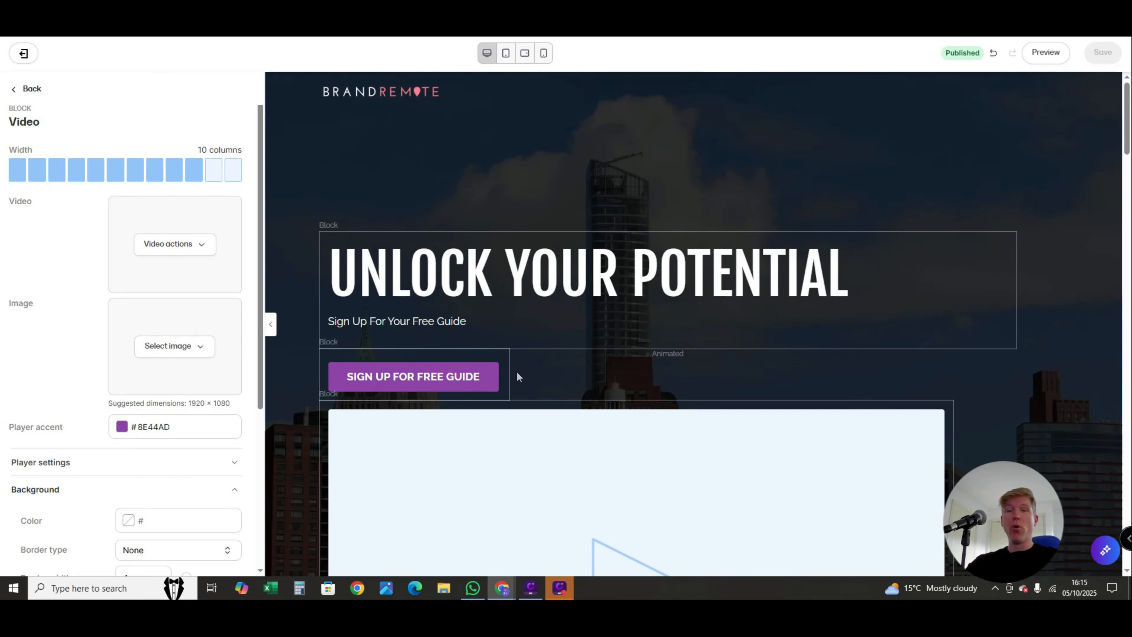
{"action": "scroll", "coordinate": [648, 325], "scroll_direction": "down", "scroll_amount": 3}
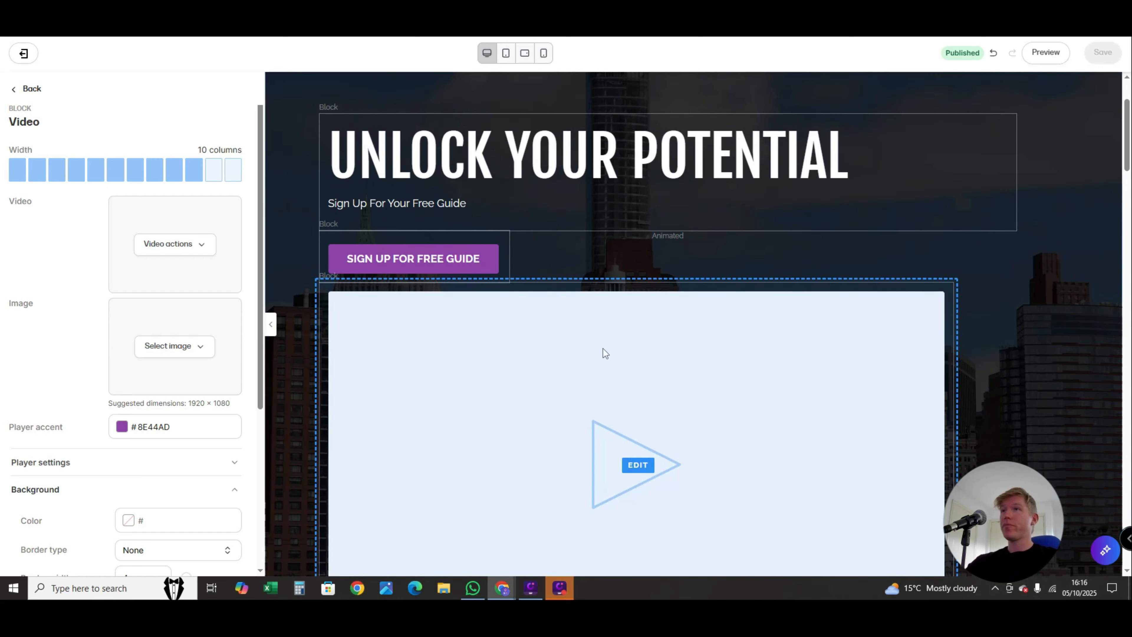
{"action": "scroll", "coordinate": [603, 349], "scroll_direction": "up", "scroll_amount": 3}
{"action": "left_click", "coordinate": [465, 274]}
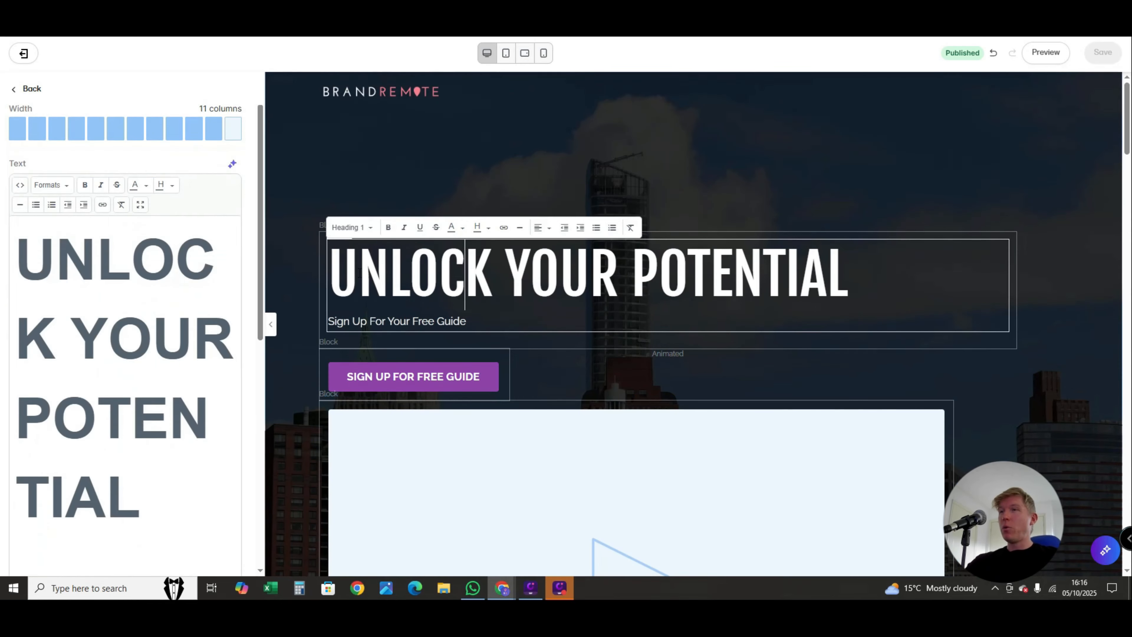
{"action": "left_click_drag", "start_coordinate": [360, 271], "coordinate": [821, 280]}
{"action": "key", "text": "BackSpace"}
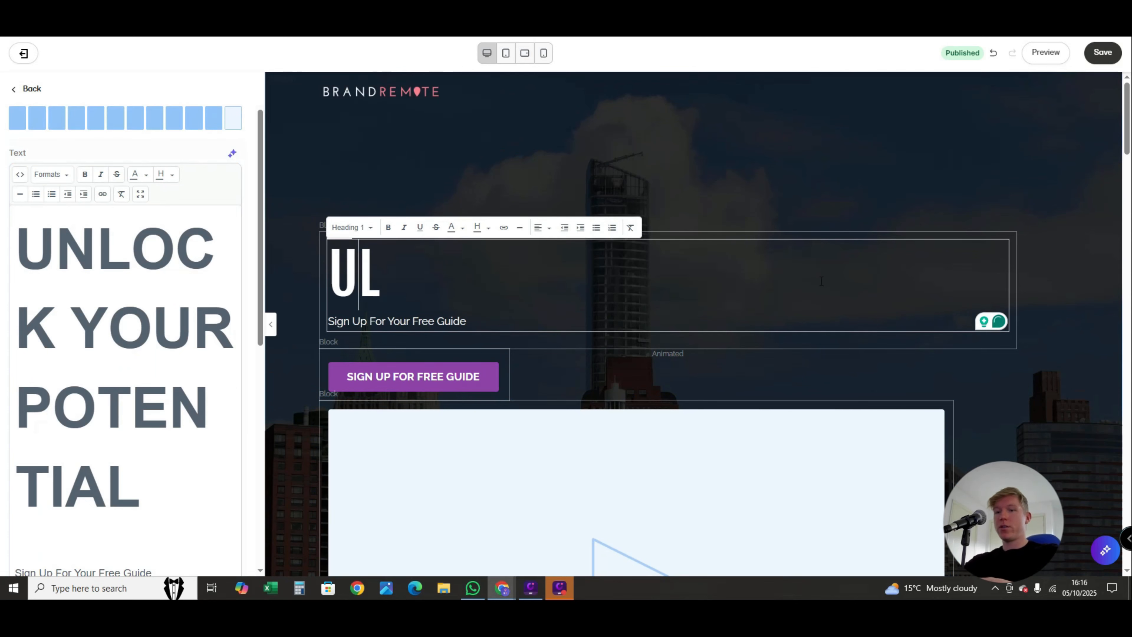
{"action": "key", "text": "Delete"}
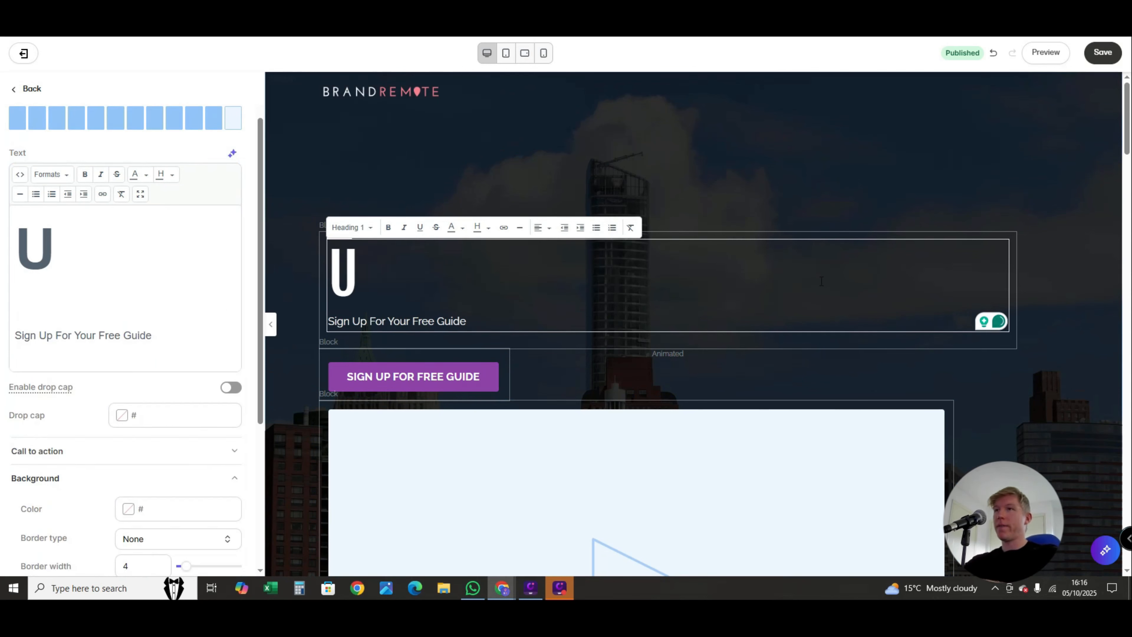
{"action": "type", "text": "HELLO"}
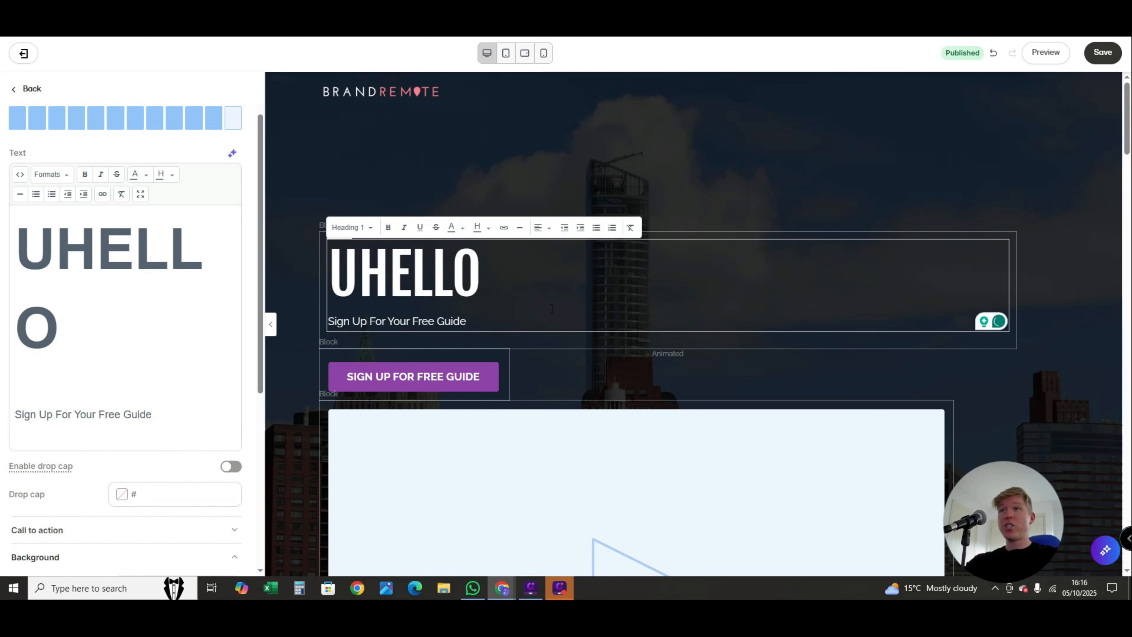
- Replace the Sign Up For Your Free Guide line beneath the hero heading with Hello
{"action": "left_click_drag", "start_coordinate": [472, 320], "coordinate": [321, 321]}
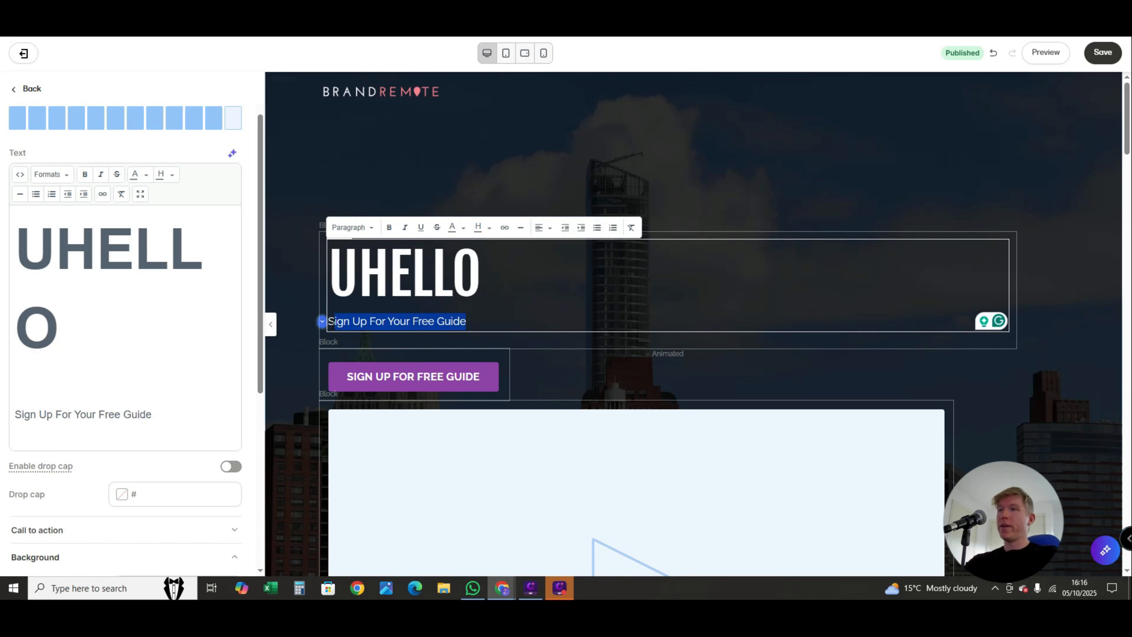
{"action": "key", "text": "BackSpace"}
{"action": "key", "text": "BackSpace"}
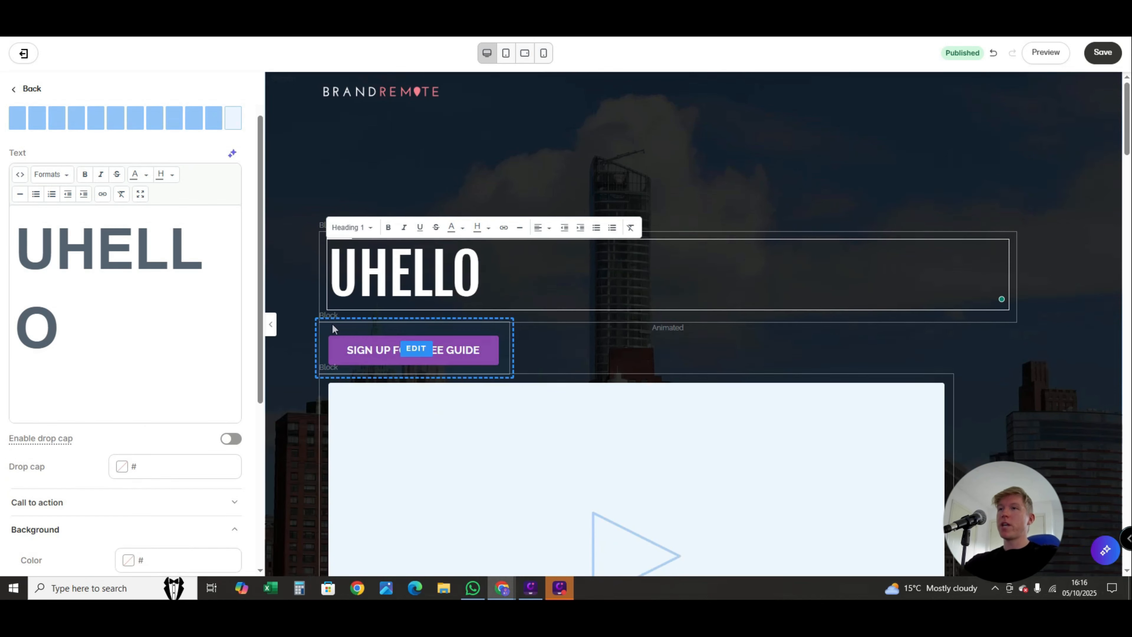
{"action": "key", "text": "Return"}
{"action": "type", "text": "d"}
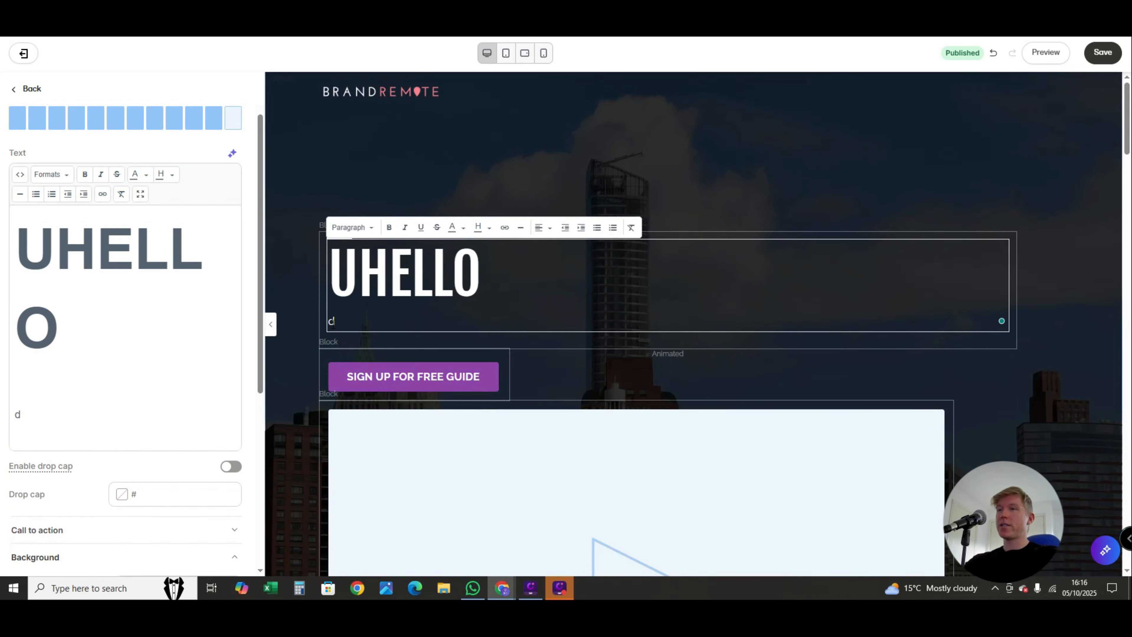
{"action": "key", "text": "BackSpace"}
{"action": "type", "text": "A"}
{"action": "type", "text": "Hello"}
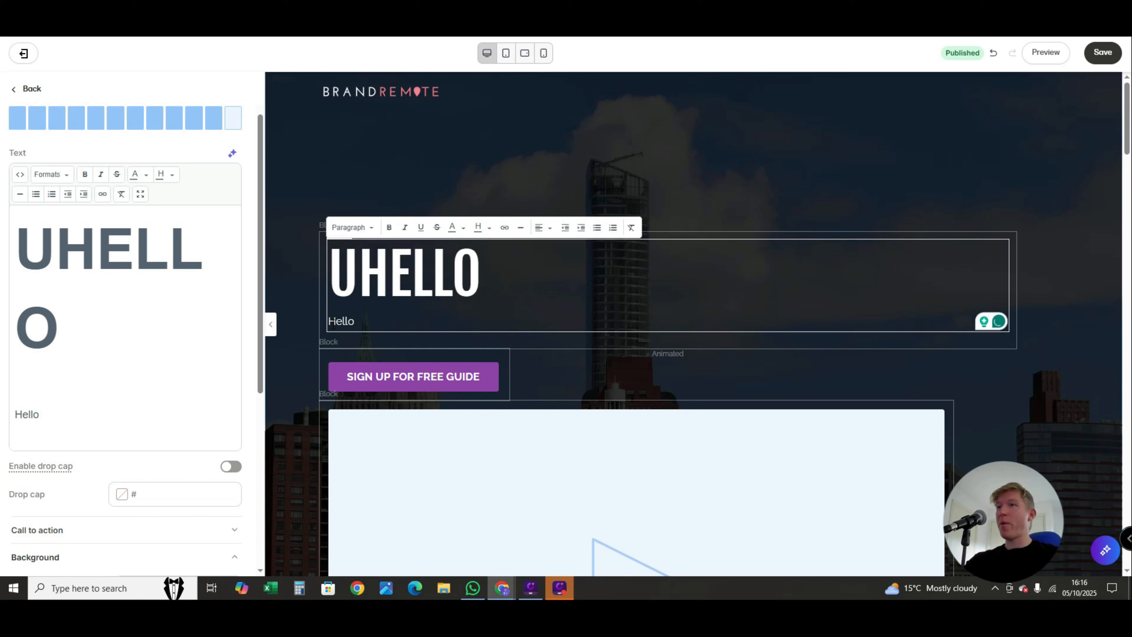
- Try the Heading 5, Heading 3 and Heading 2 styles on the Hello line, and return it to Paragraph
{"action": "key", "text": "shift+Home"}
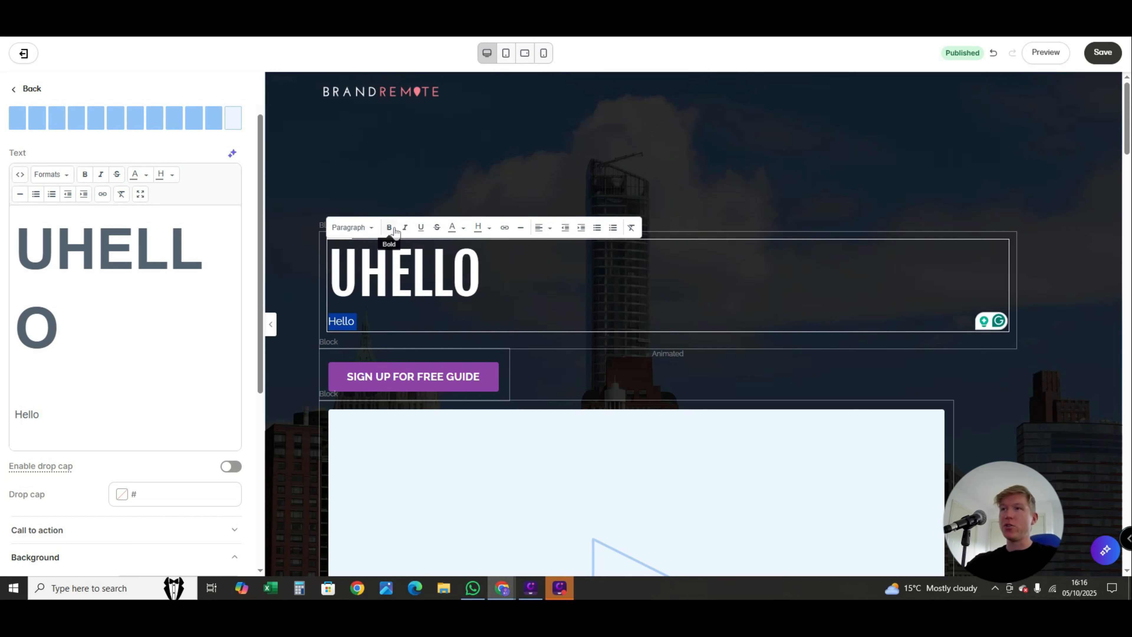
{"action": "left_click", "coordinate": [373, 229]}
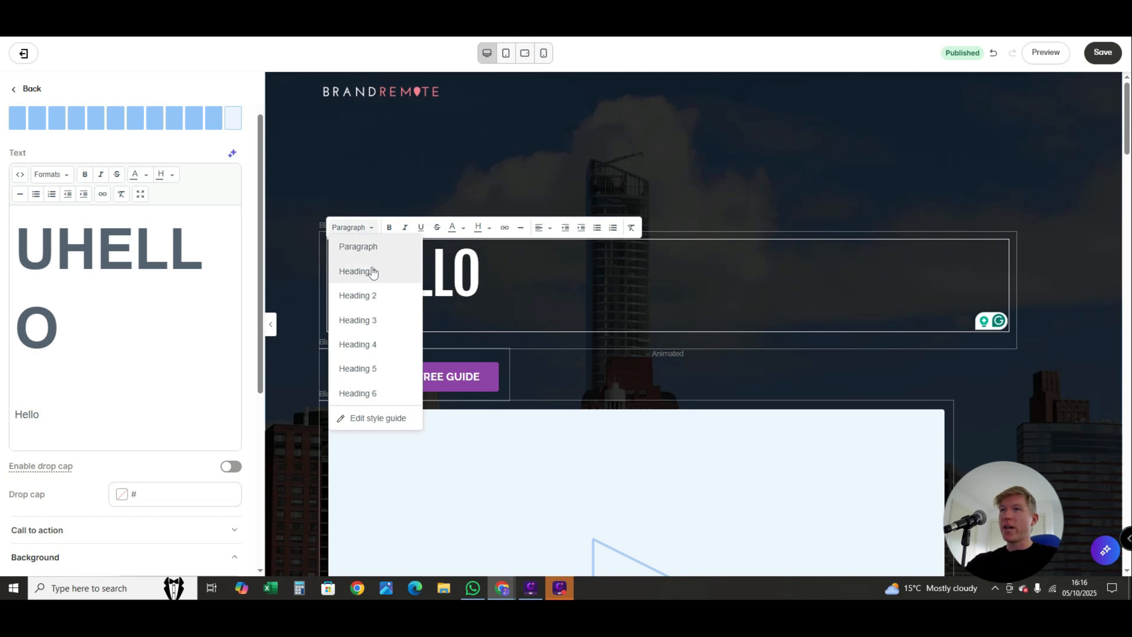
{"action": "left_click", "coordinate": [386, 379]}
{"action": "left_click", "coordinate": [368, 228]}
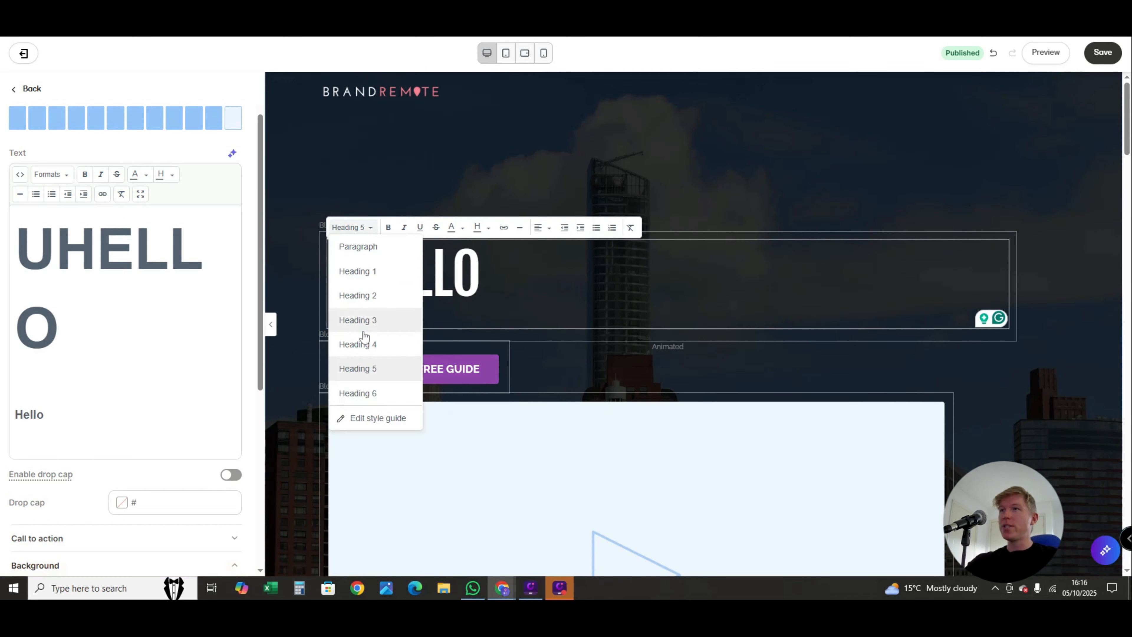
{"action": "left_click", "coordinate": [366, 321]}
{"action": "left_click", "coordinate": [371, 228]}
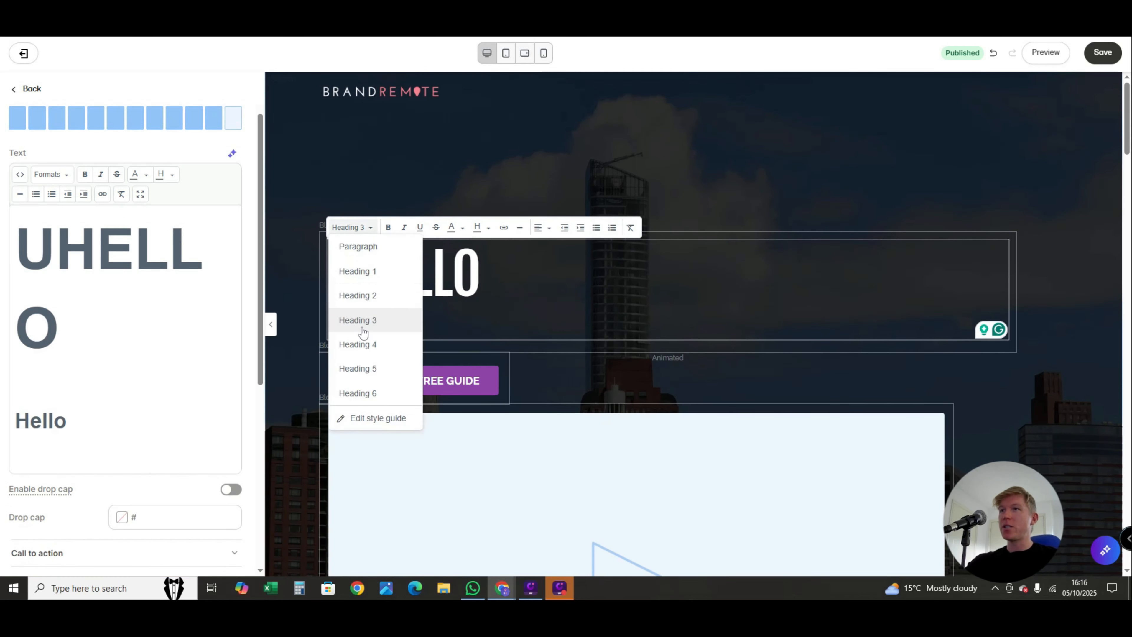
{"action": "left_click", "coordinate": [359, 295]}
{"action": "left_click", "coordinate": [396, 336]}
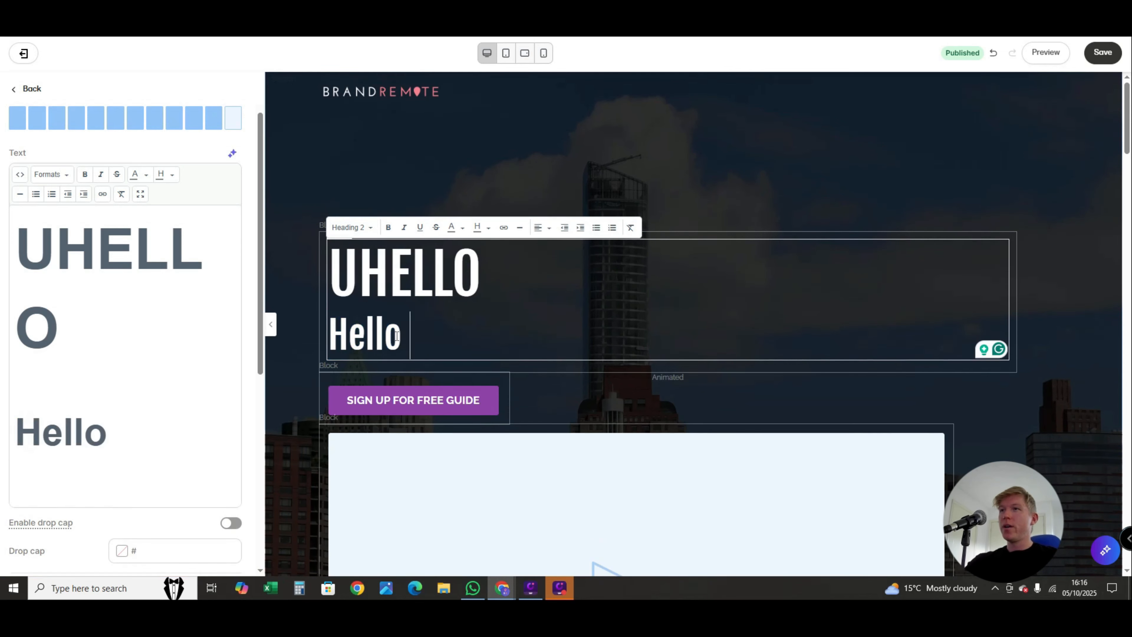
{"action": "left_click_drag", "start_coordinate": [396, 335], "coordinate": [313, 323]}
{"action": "double_click", "coordinate": [383, 342]}
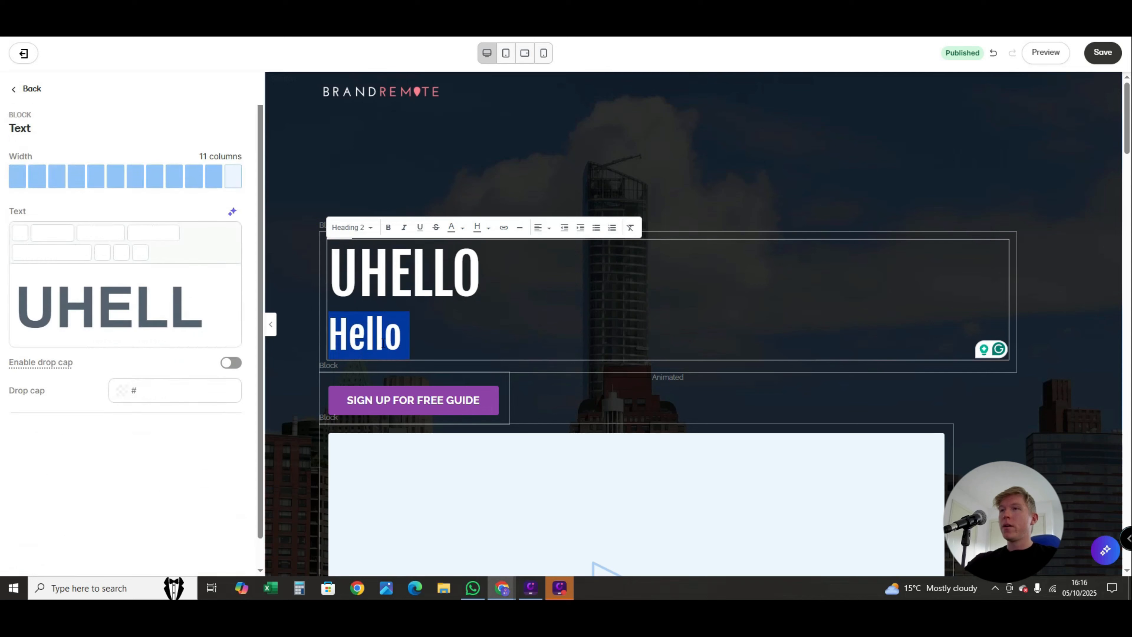
{"action": "left_click", "coordinate": [369, 227]}
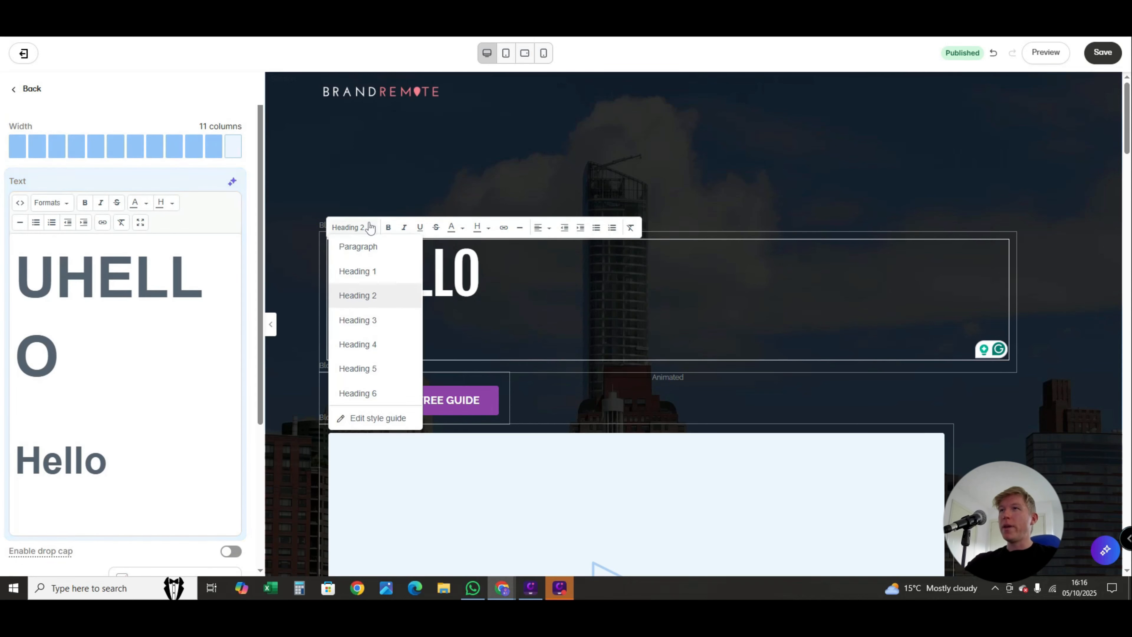
{"action": "left_click", "coordinate": [366, 246]}
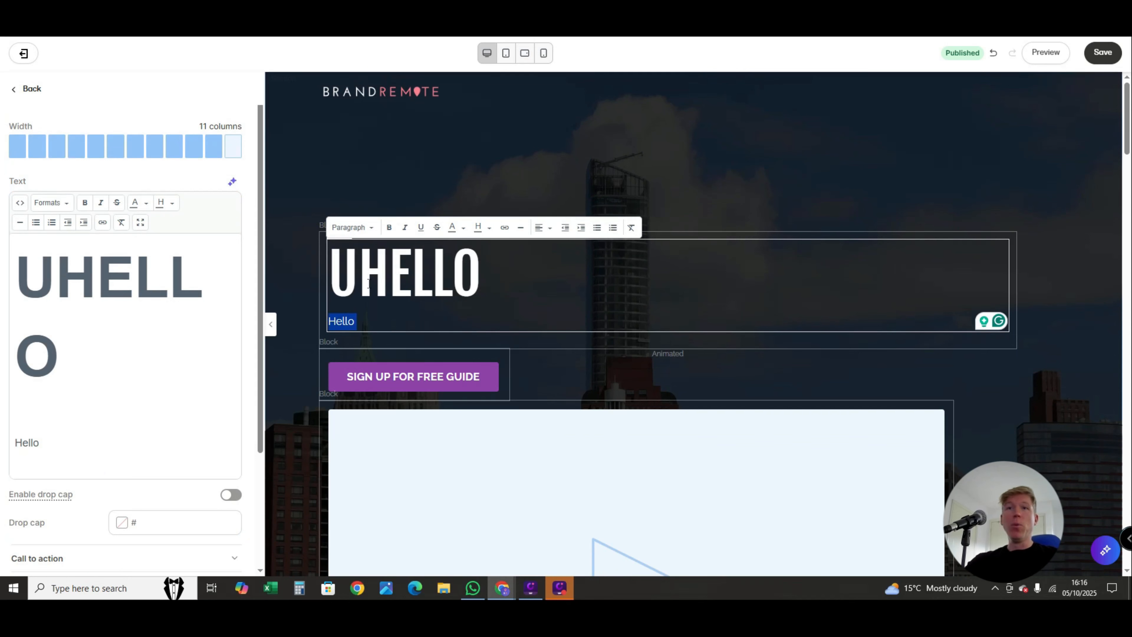
- Format the Hello line as bold, italic and underlined, and set its text colour to red
{"action": "left_click", "coordinate": [389, 227]}
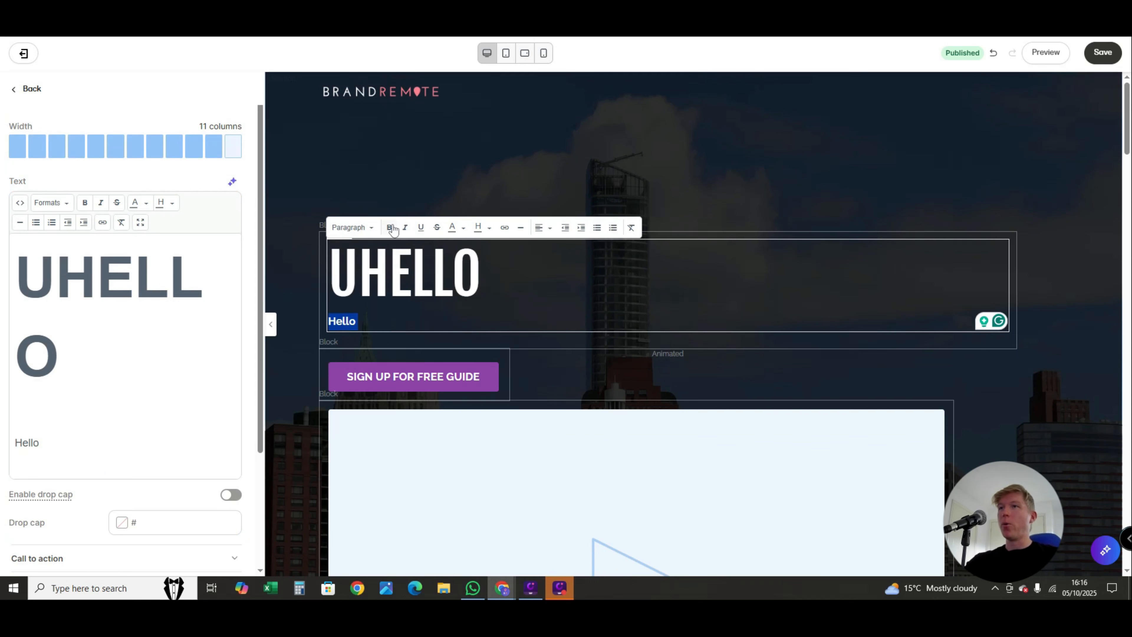
{"action": "left_click", "coordinate": [404, 231]}
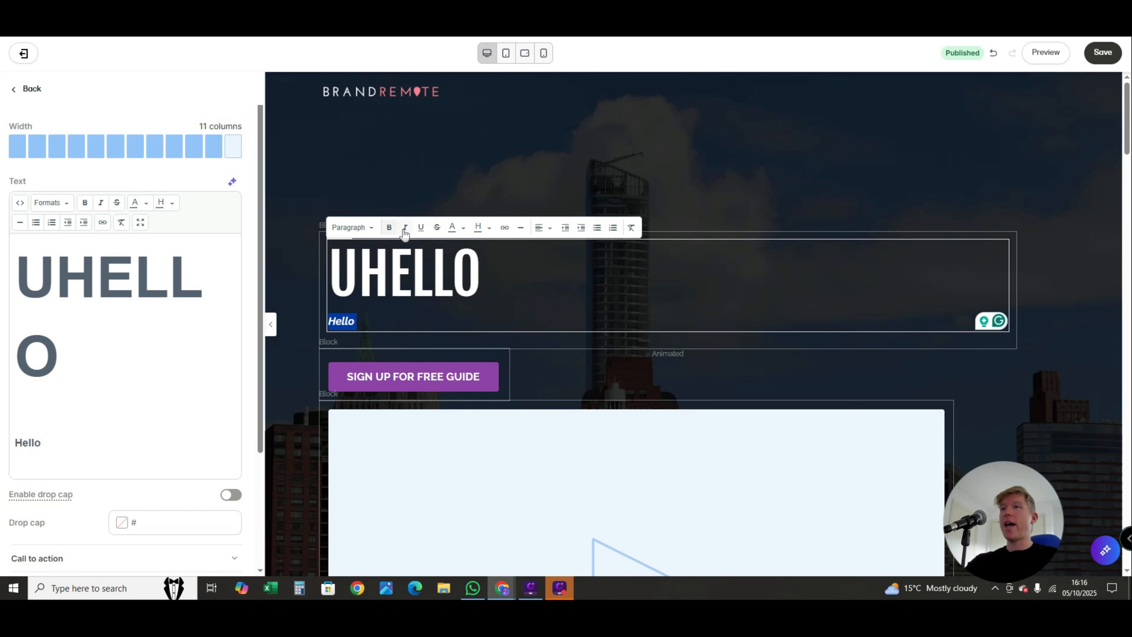
{"action": "left_click", "coordinate": [420, 231]}
{"action": "left_click", "coordinate": [463, 229]}
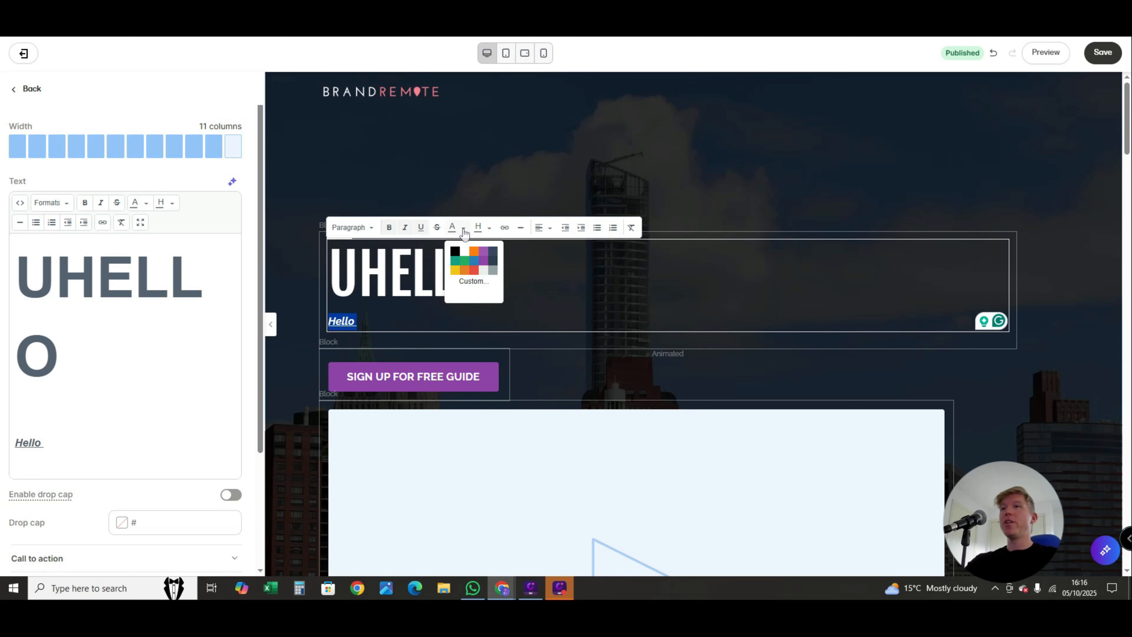
{"action": "left_click", "coordinate": [475, 270]}
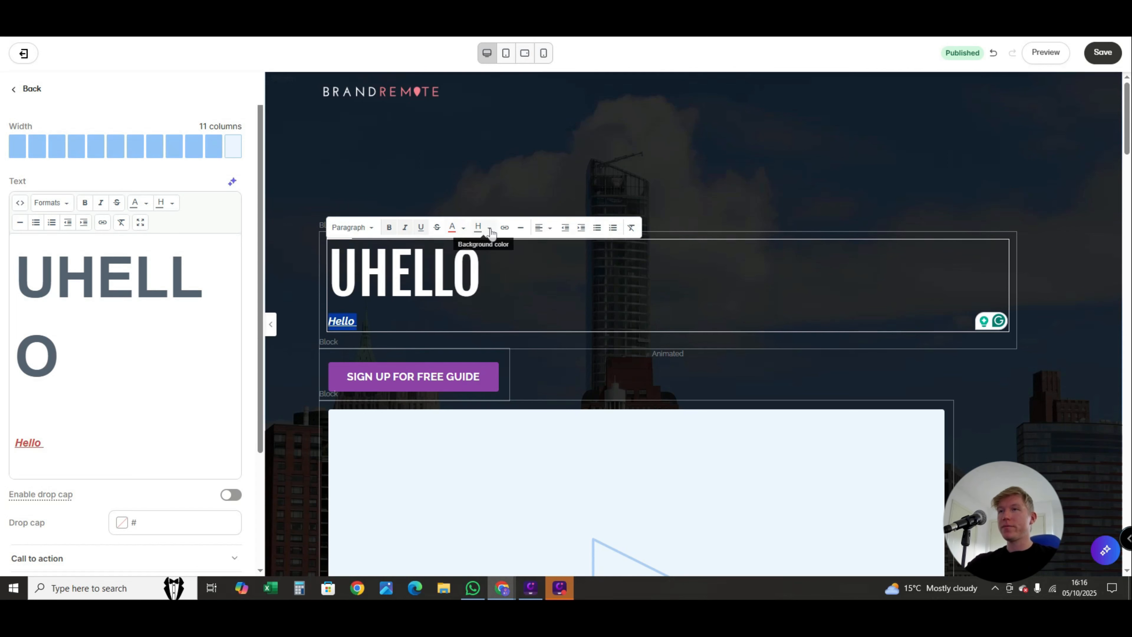
{"action": "left_click", "coordinate": [504, 229]}
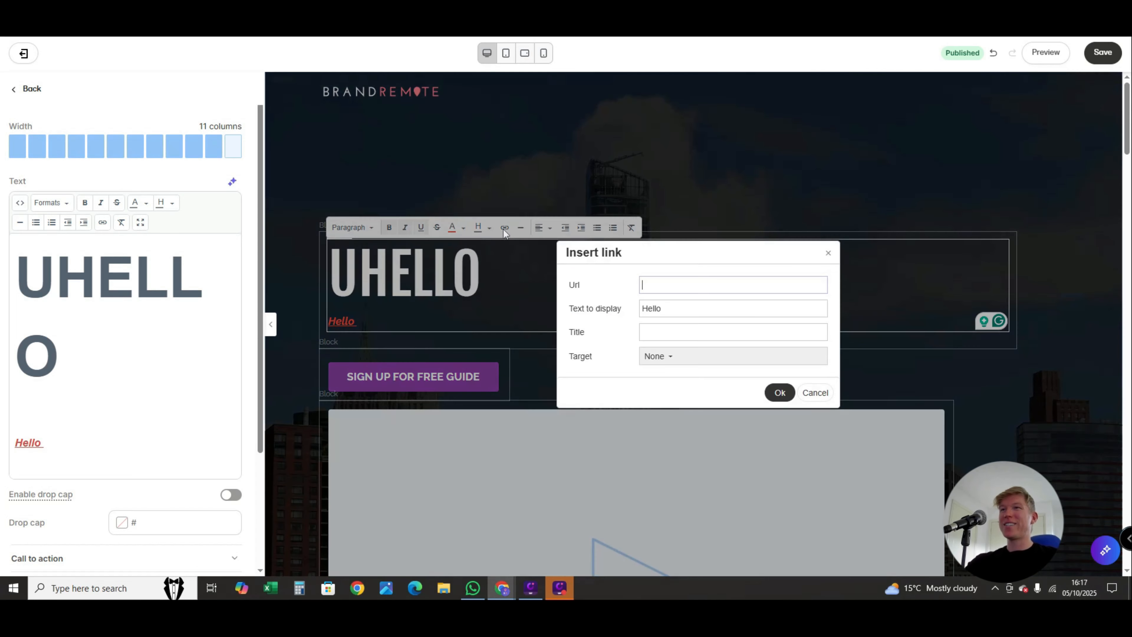
{"action": "left_click", "coordinate": [670, 284]}
{"action": "left_click", "coordinate": [826, 258]}
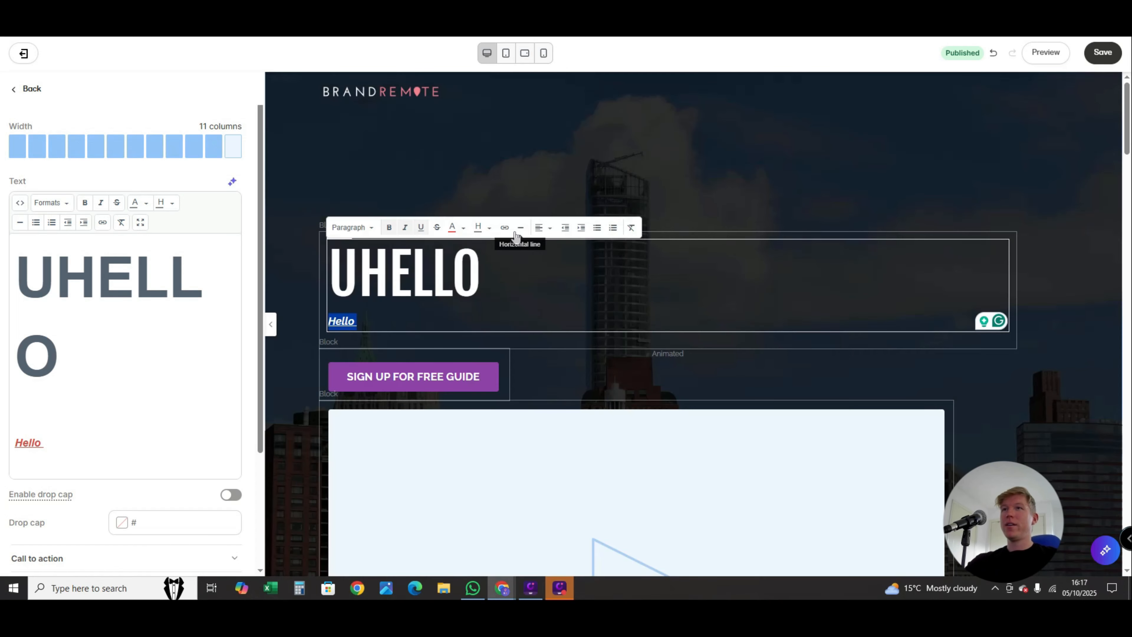
- Try right and centre alignment on the Hello line, and return it to left alignment
{"action": "left_click", "coordinate": [399, 318]}
{"action": "left_click_drag", "start_coordinate": [395, 323], "coordinate": [329, 324]}
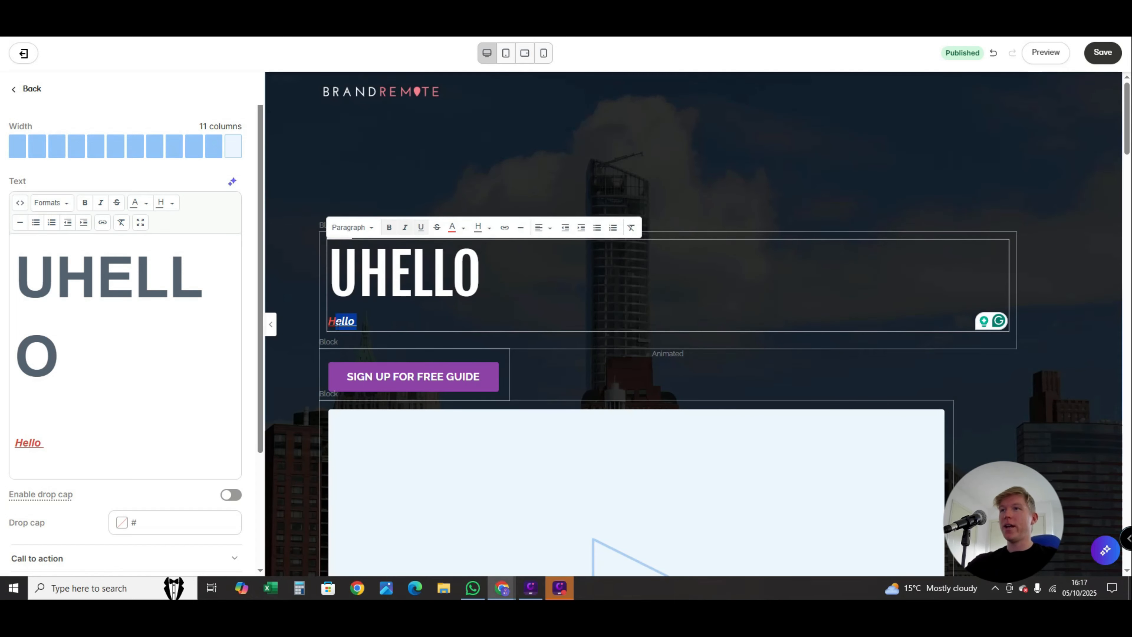
{"action": "left_click", "coordinate": [543, 227]}
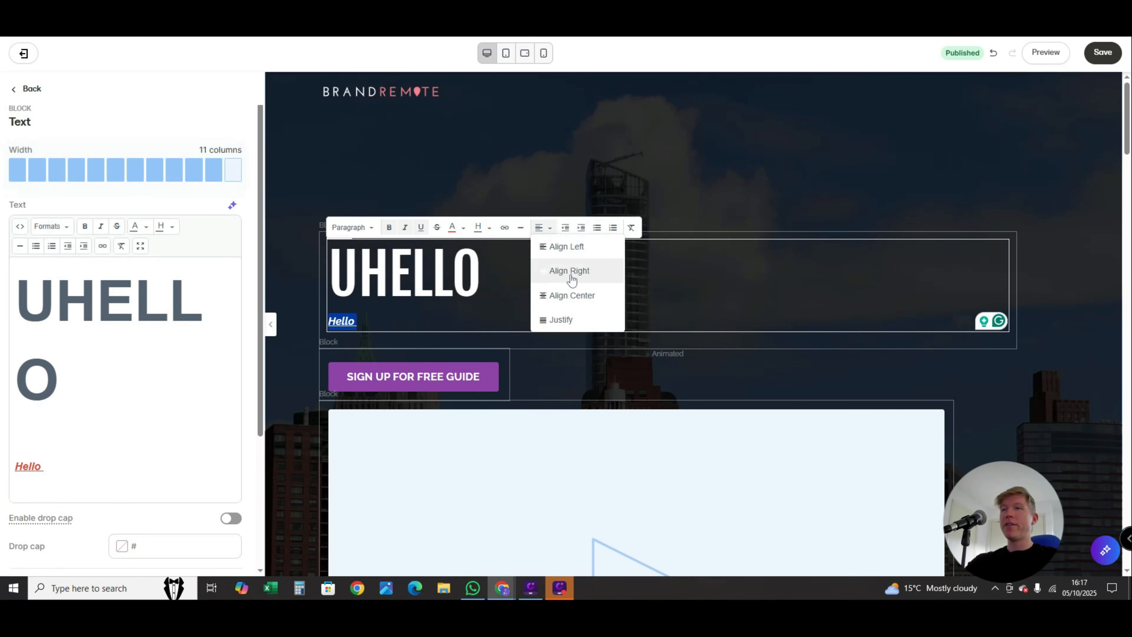
{"action": "left_click", "coordinate": [572, 279]}
{"action": "left_click", "coordinate": [540, 228]}
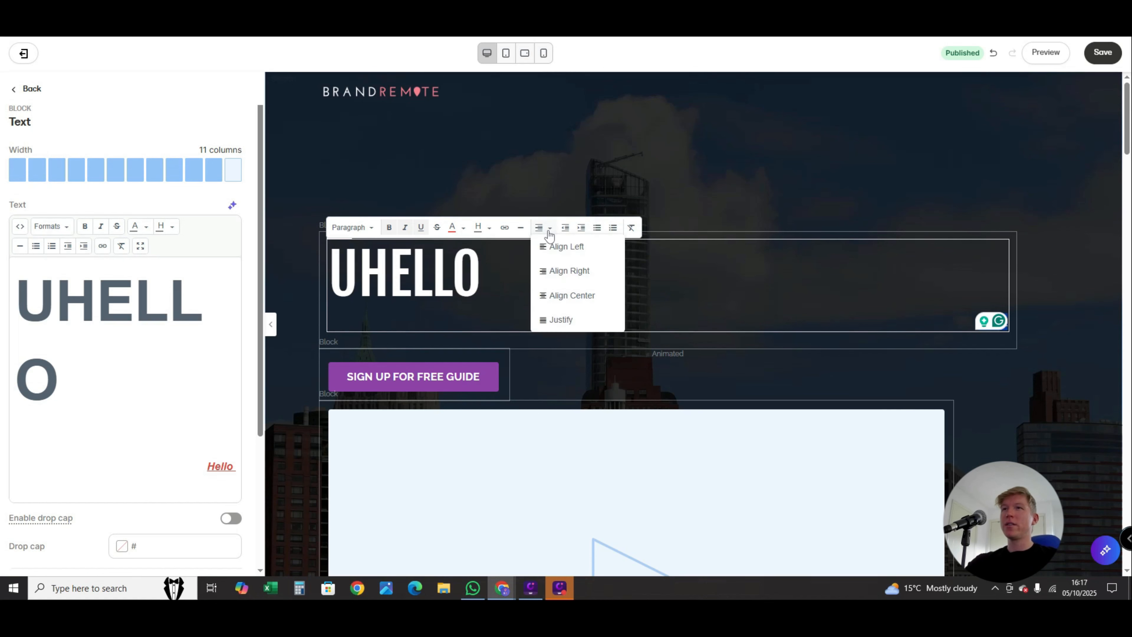
{"action": "left_click", "coordinate": [563, 275]}
{"action": "left_click", "coordinate": [540, 228]}
{"action": "left_click", "coordinate": [572, 295]}
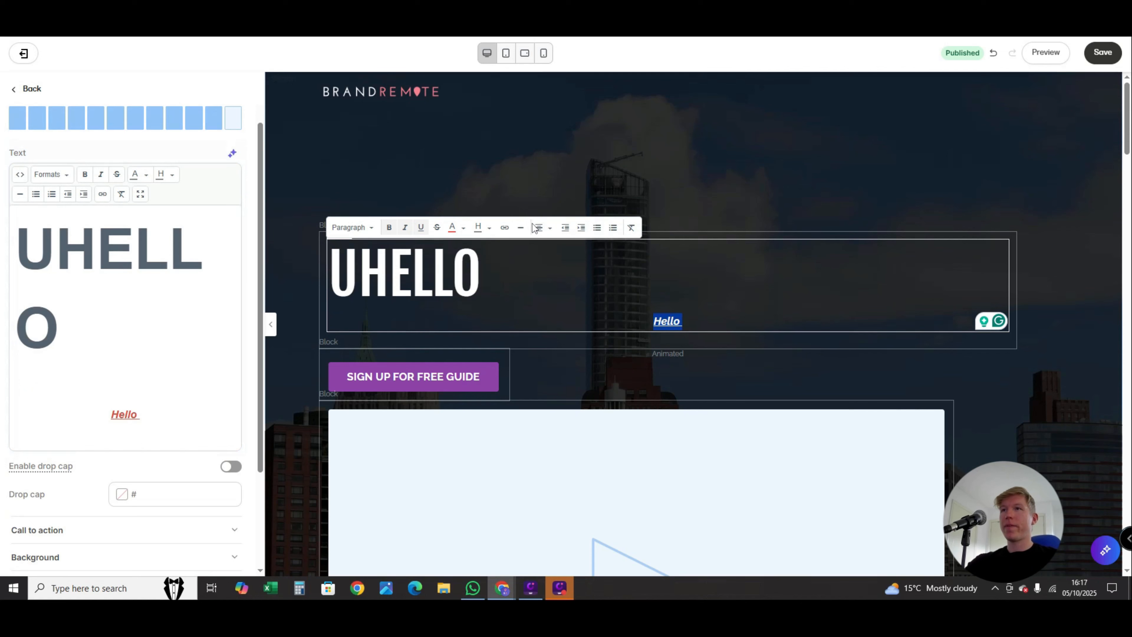
{"action": "left_click", "coordinate": [540, 229]}
{"action": "left_click", "coordinate": [557, 248]}
{"action": "left_click", "coordinate": [614, 343]}
- Open the hero section's settings and set its background media type to None
{"action": "scroll", "coordinate": [605, 350], "scroll_direction": "down", "scroll_amount": 2}
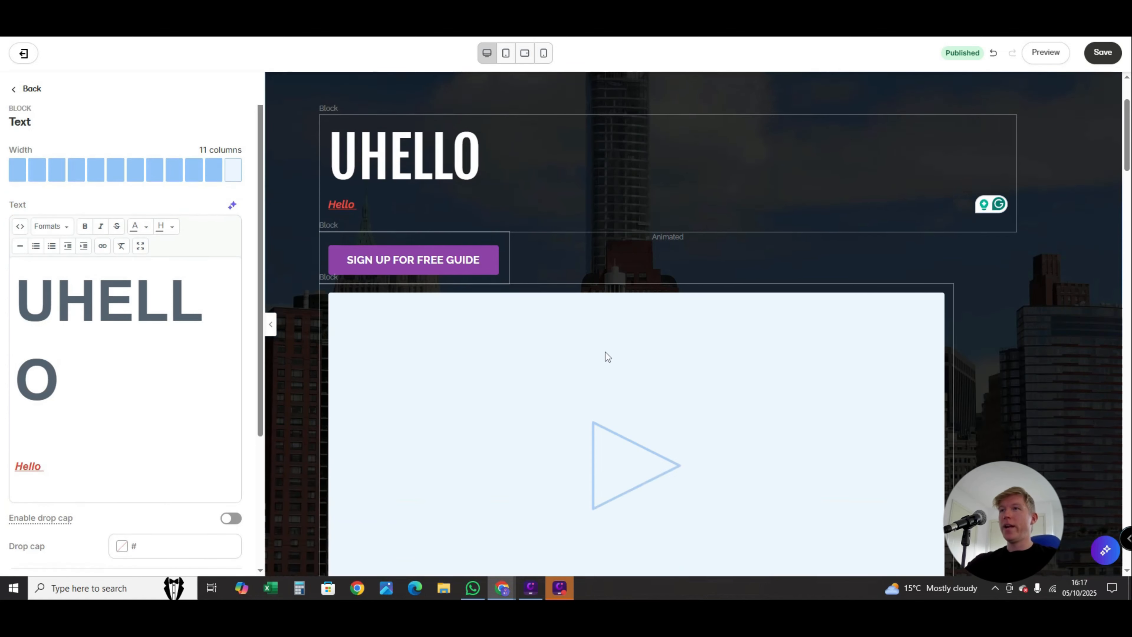
{"action": "scroll", "coordinate": [606, 353], "scroll_direction": "up", "scroll_amount": 2}
{"action": "scroll", "coordinate": [493, 350], "scroll_direction": "down", "scroll_amount": 2}
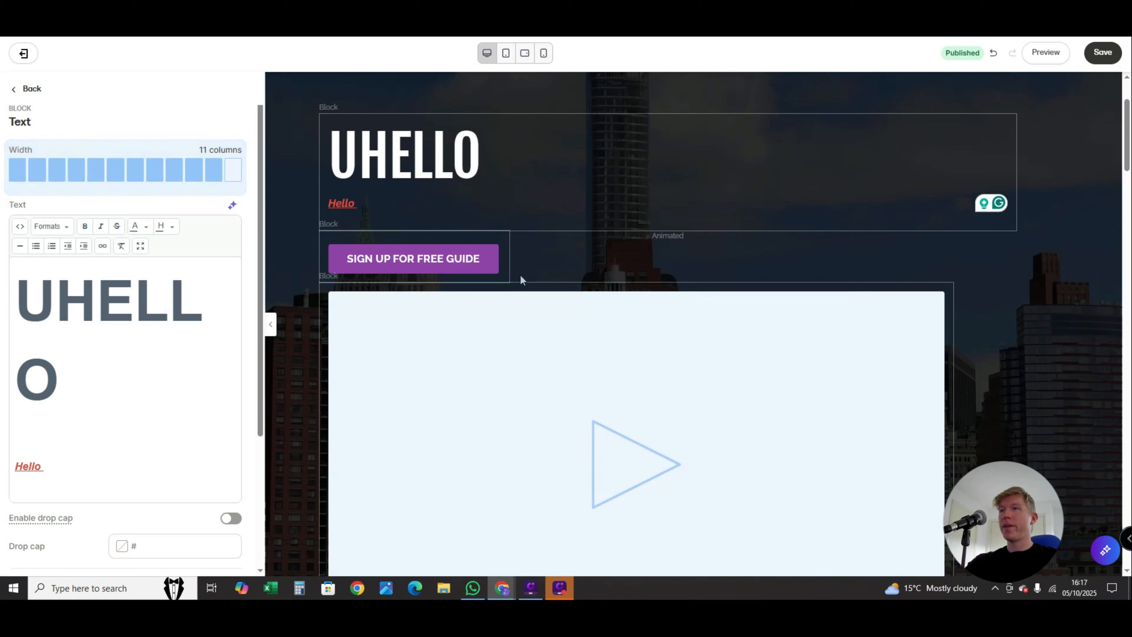
{"action": "left_click", "coordinate": [308, 245]}
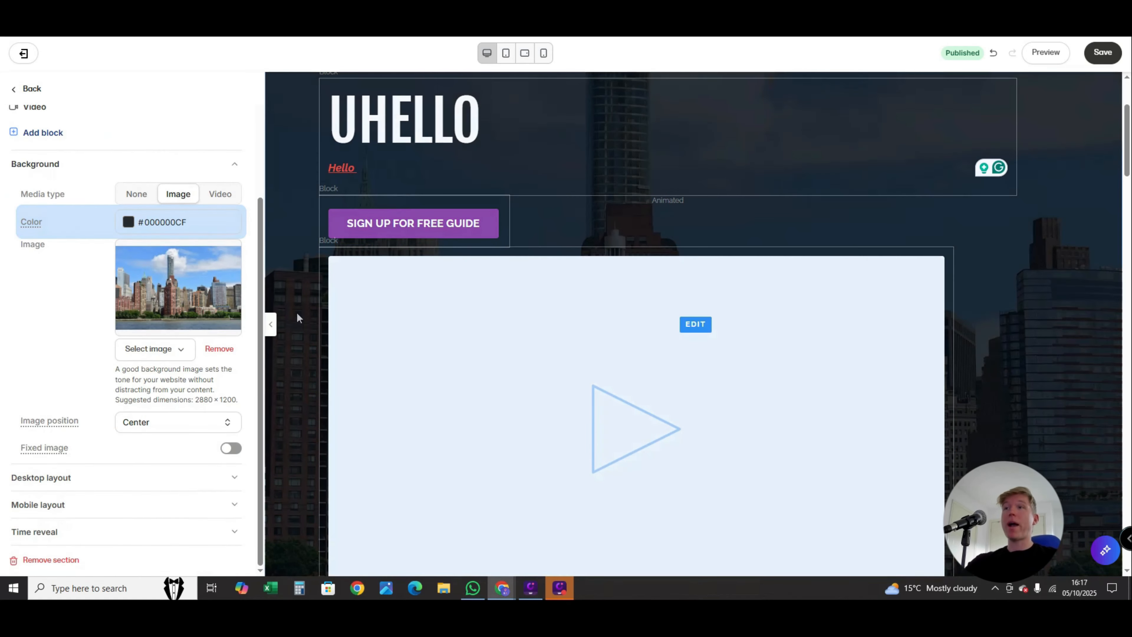
{"action": "scroll", "coordinate": [307, 326], "scroll_direction": "up", "scroll_amount": 3}
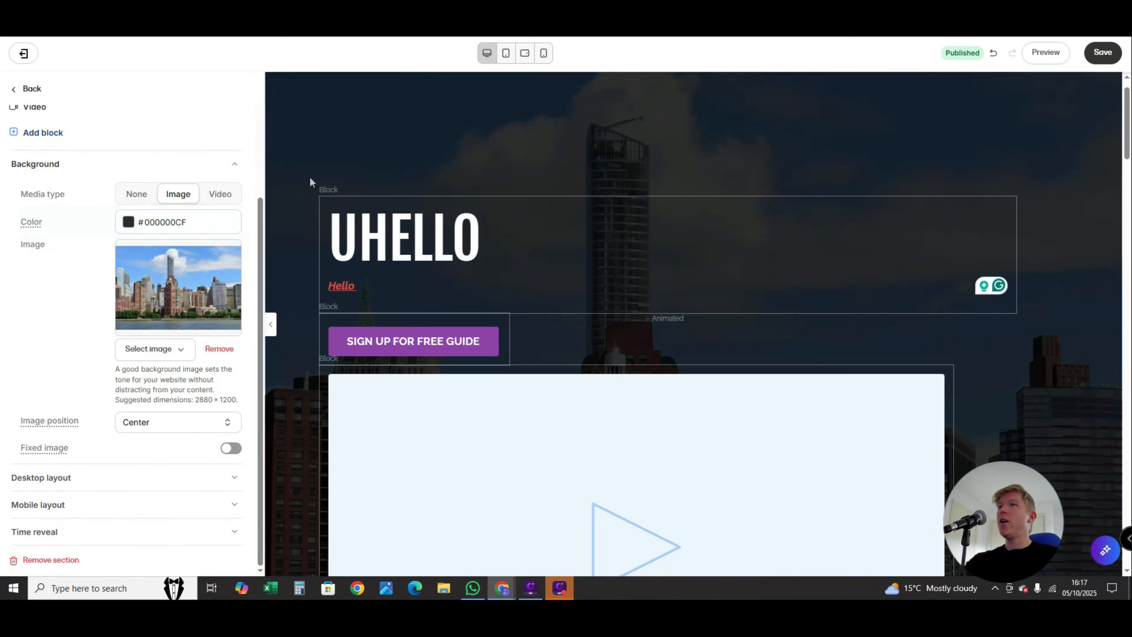
{"action": "scroll", "coordinate": [285, 187], "scroll_direction": "down", "scroll_amount": 2}
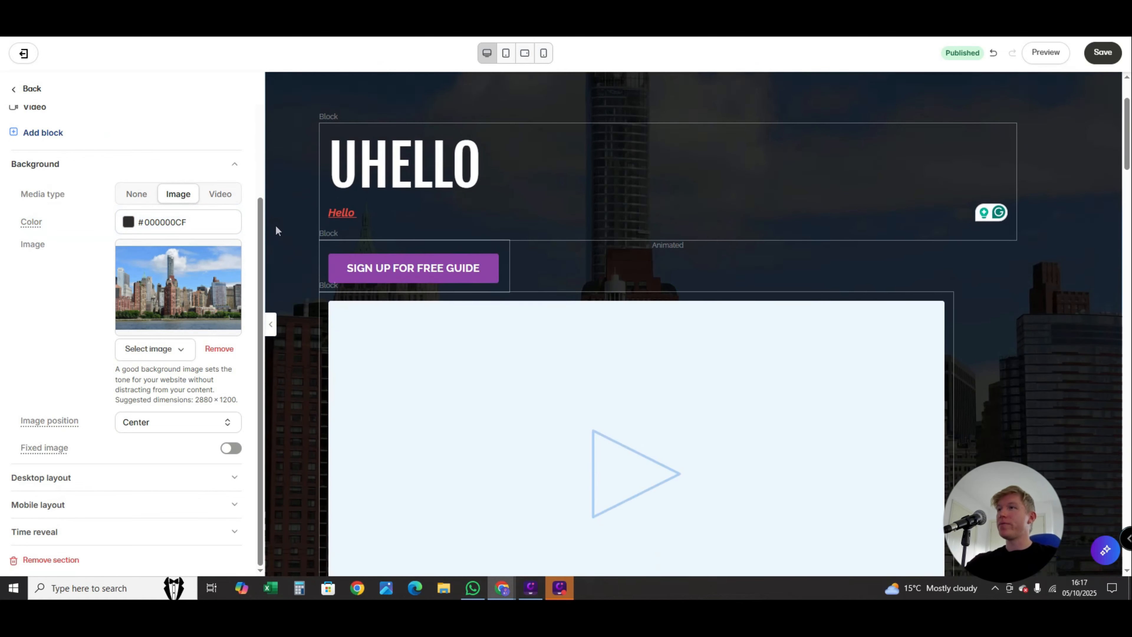
{"action": "scroll", "coordinate": [174, 321], "scroll_direction": "up", "scroll_amount": 3}
{"action": "scroll", "coordinate": [170, 342], "scroll_direction": "down", "scroll_amount": 3}
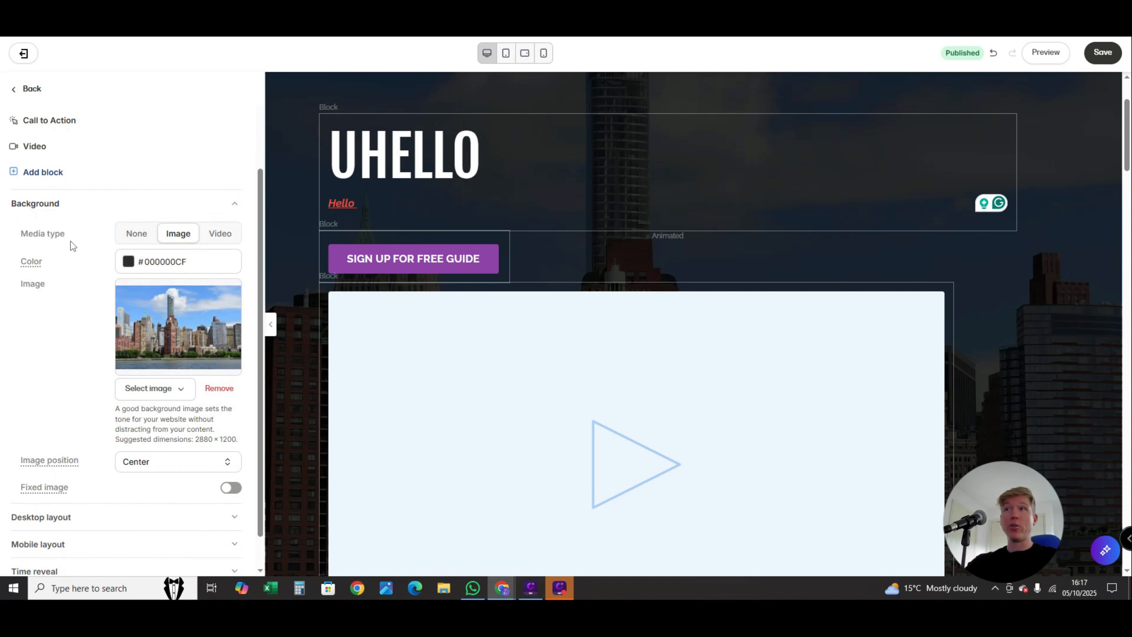
{"action": "left_click", "coordinate": [133, 233]}
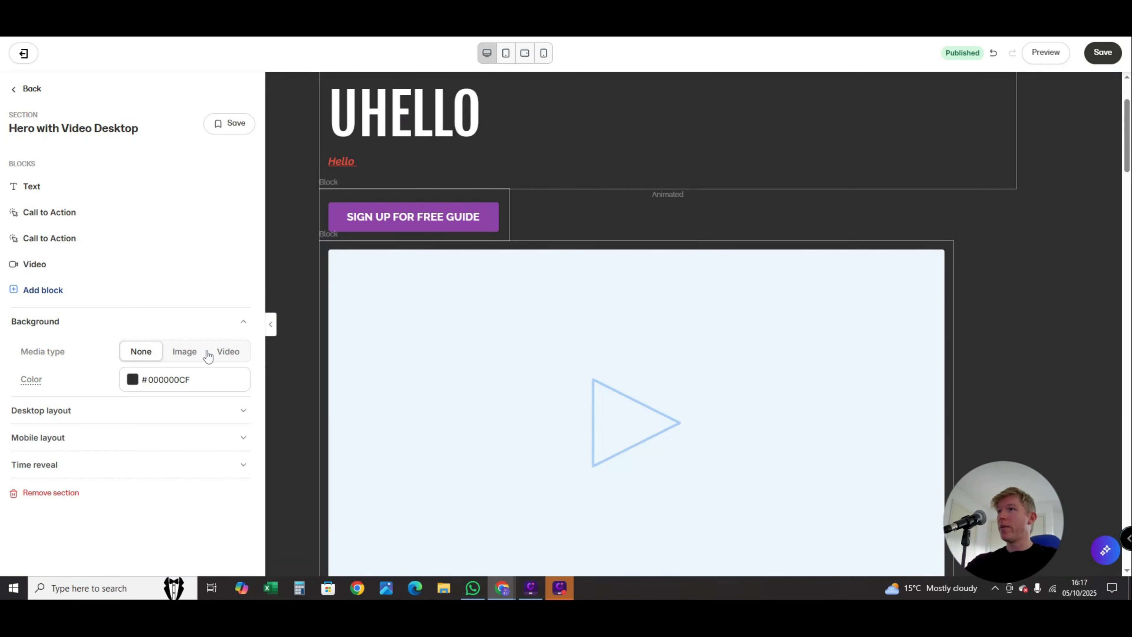
- Try purple #8E44AD and no colour on the hero section's background, and set it to black #000000
{"action": "left_click", "coordinate": [132, 380]}
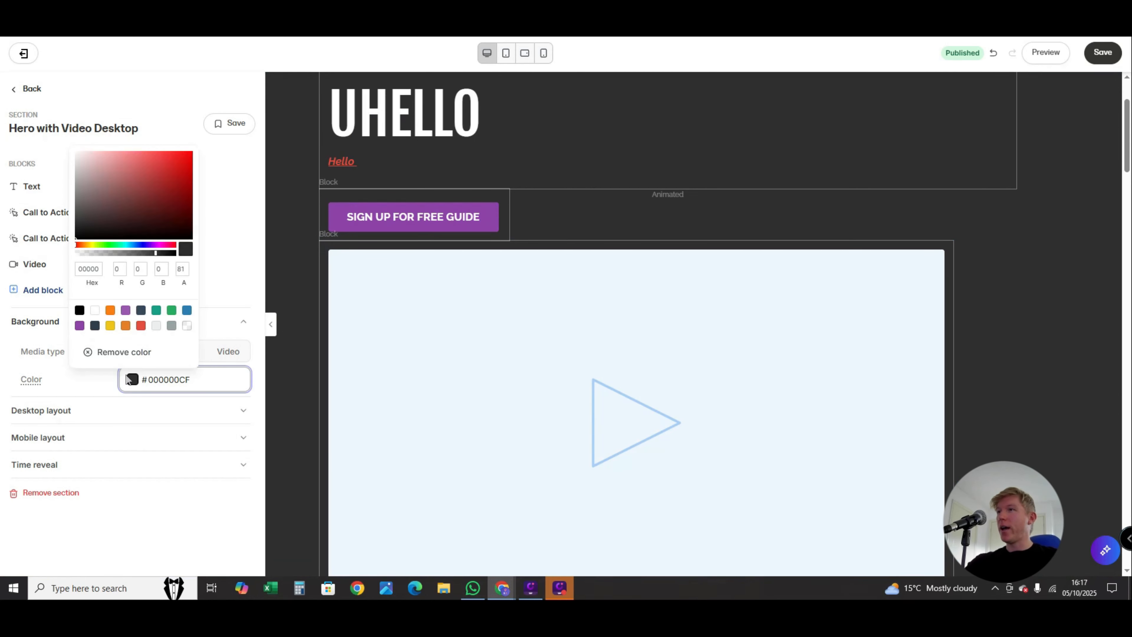
{"action": "left_click", "coordinate": [80, 327]}
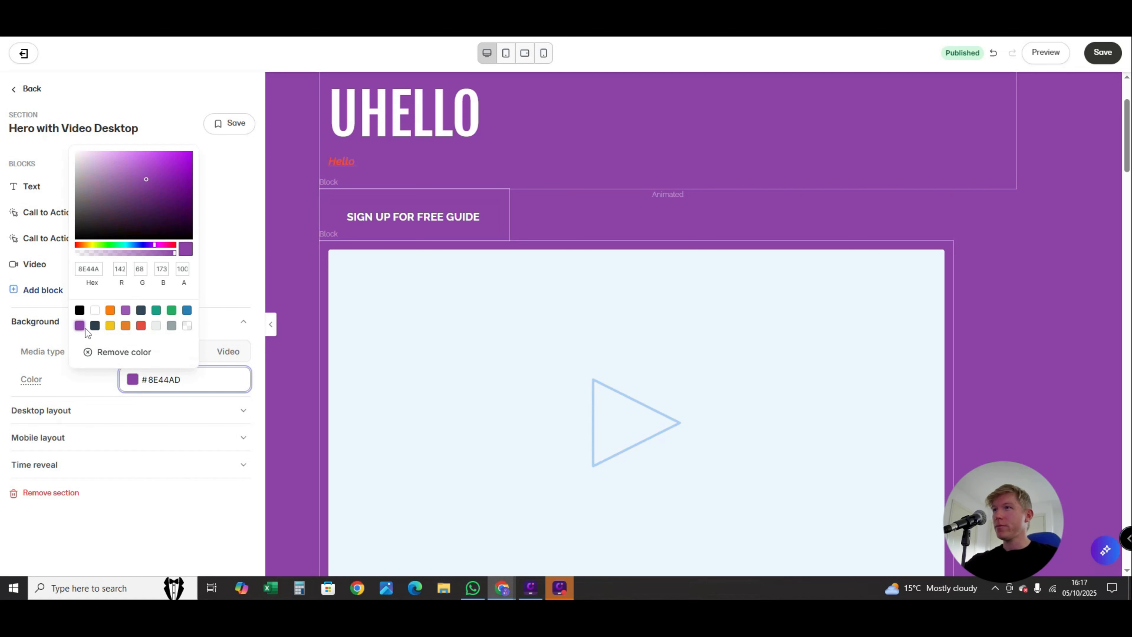
{"action": "left_click", "coordinate": [111, 352]}
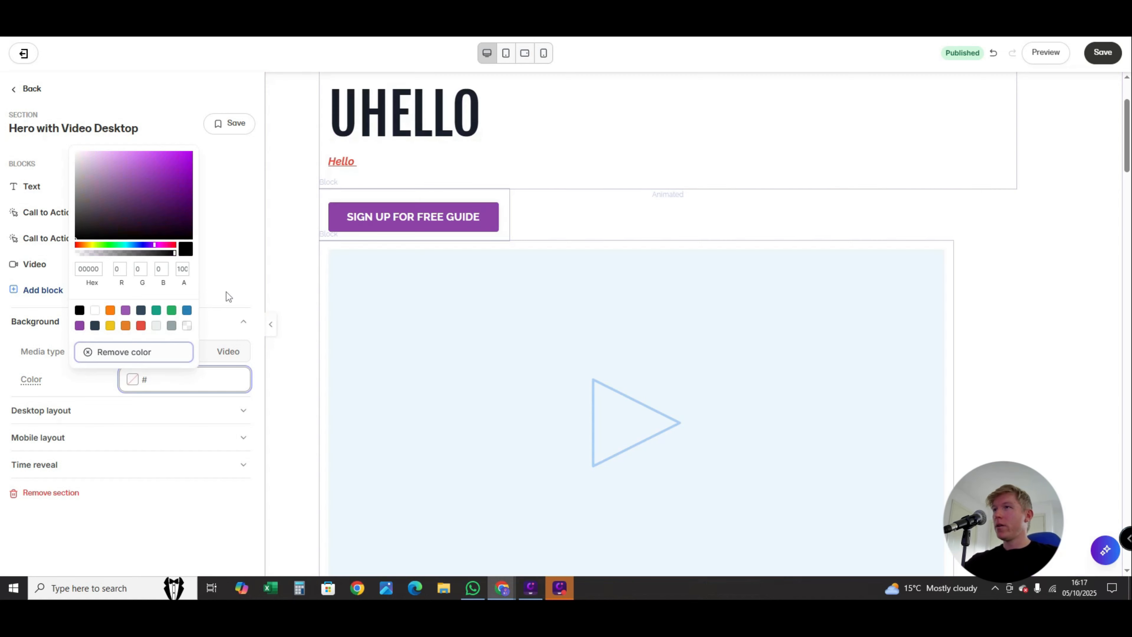
{"action": "left_click", "coordinate": [79, 310]}
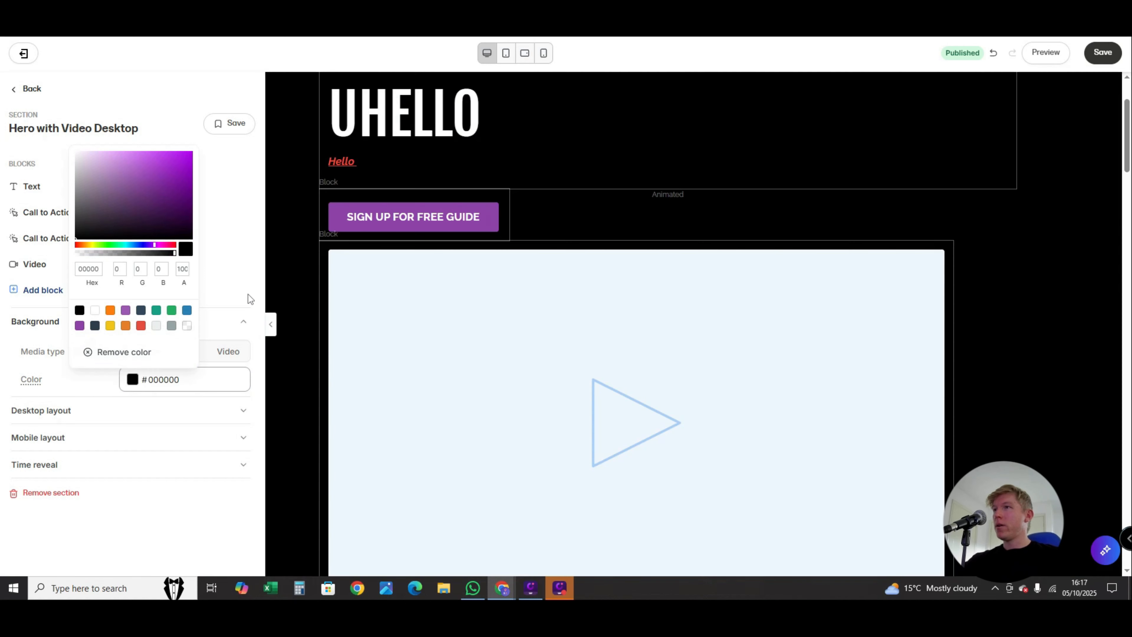
- Set the hero section's background media type to Image
{"action": "left_click", "coordinate": [190, 356]}
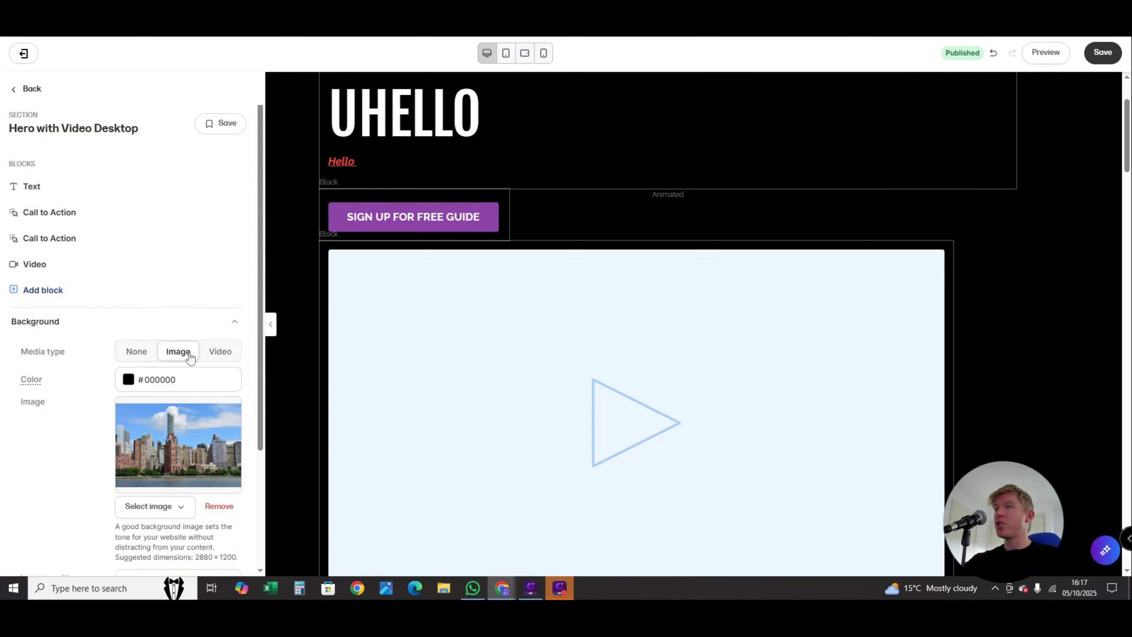
{"action": "scroll", "coordinate": [213, 383], "scroll_direction": "down", "scroll_amount": 4}
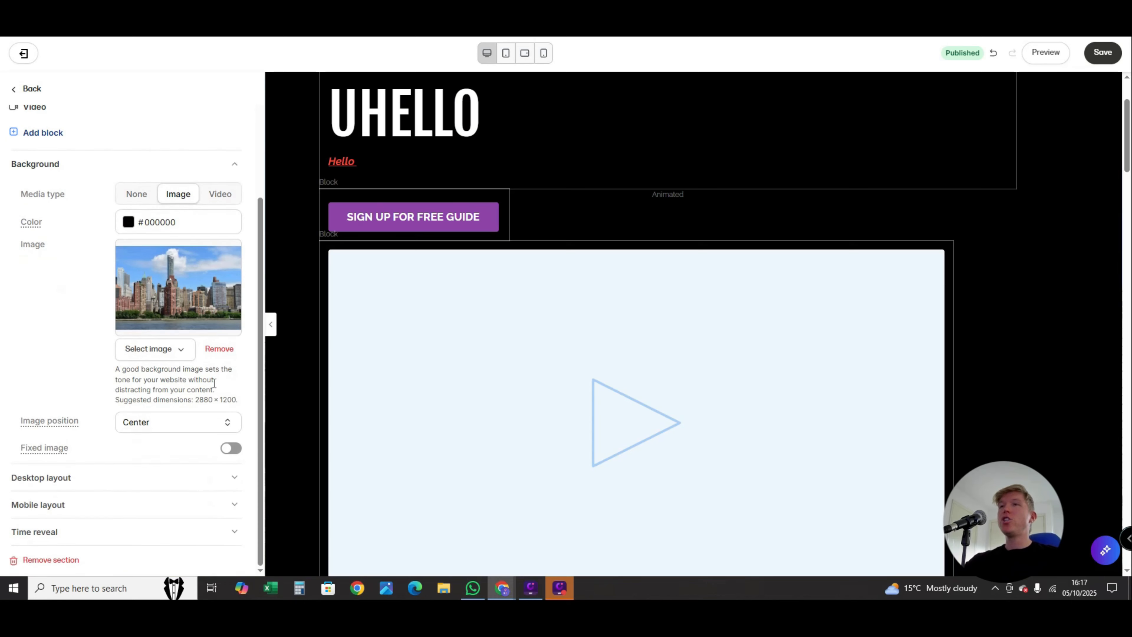
{"action": "scroll", "coordinate": [216, 382], "scroll_direction": "up", "scroll_amount": 2}
{"action": "scroll", "coordinate": [216, 382], "scroll_direction": "up", "scroll_amount": 1}
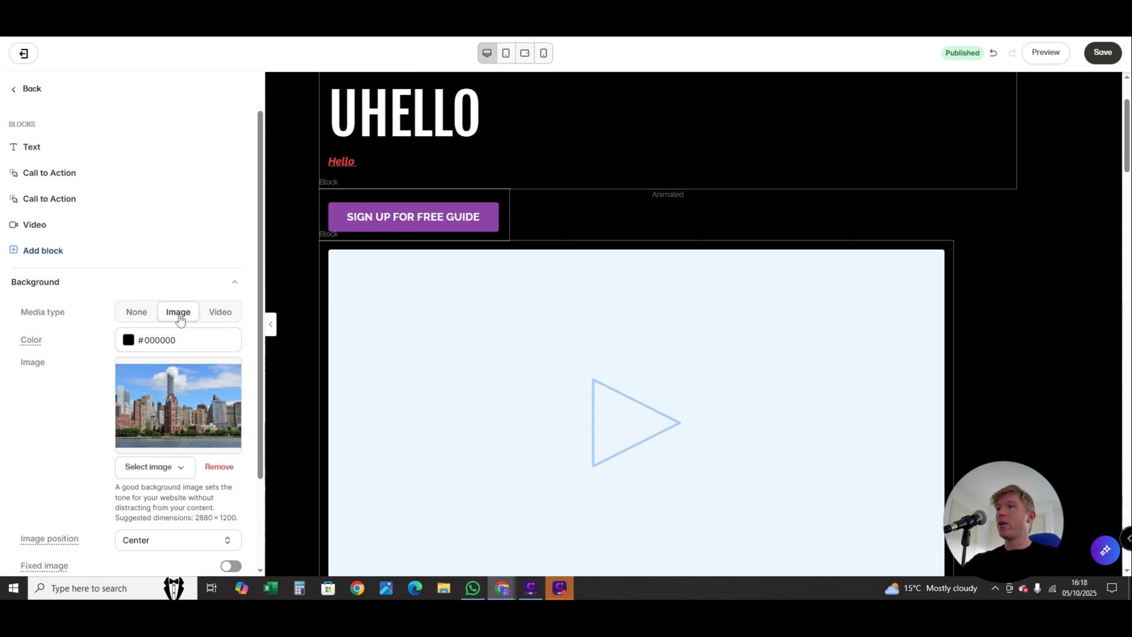
- Lower the opacity of the hero background's black colour overlay to 66, giving #000000A8
{"action": "left_click", "coordinate": [129, 348]}
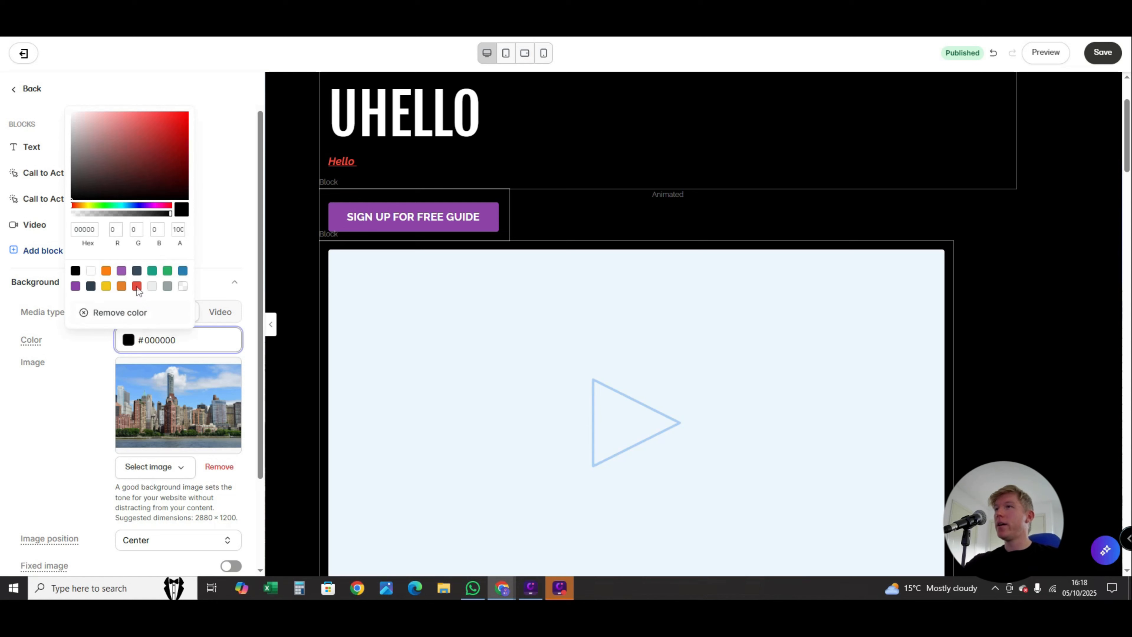
{"action": "mouse_move", "coordinate": [169, 214]}
{"action": "left_mouse_down"}
{"action": "mouse_move", "coordinate": [84, 213]}
{"action": "mouse_move", "coordinate": [161, 218]}
{"action": "left_mouse_up"}
{"action": "left_click_drag", "start_coordinate": [163, 217], "coordinate": [137, 215]}
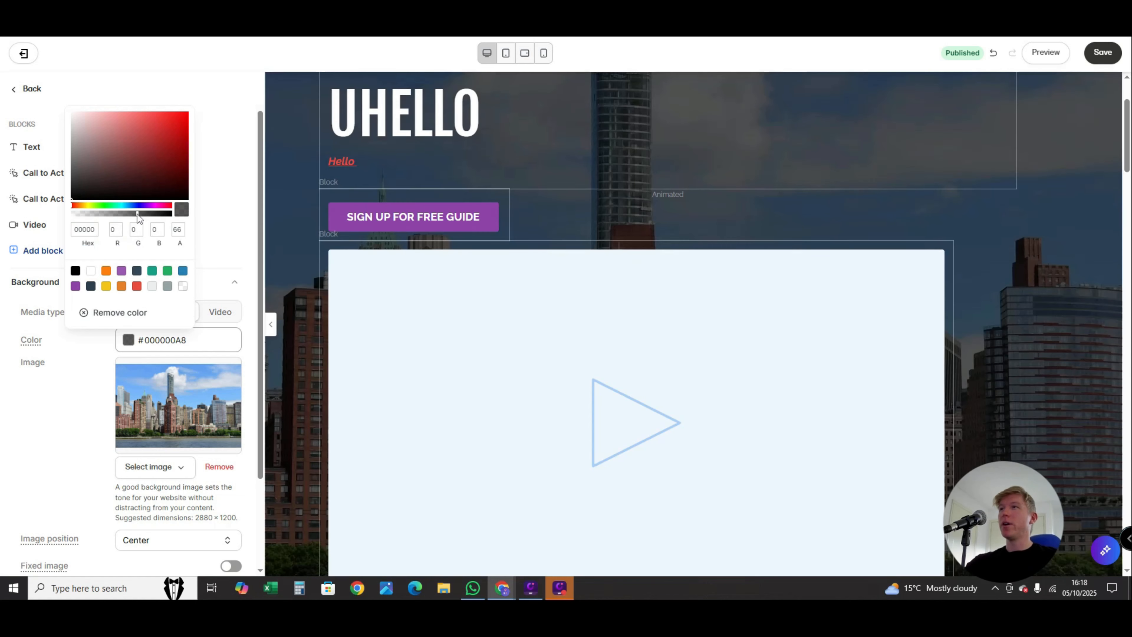
{"action": "left_click", "coordinate": [77, 413]}
- Check the upload and recent-image options for the hero section's background image, leaving the current image in place
{"action": "scroll", "coordinate": [92, 393], "scroll_direction": "down", "scroll_amount": 1}
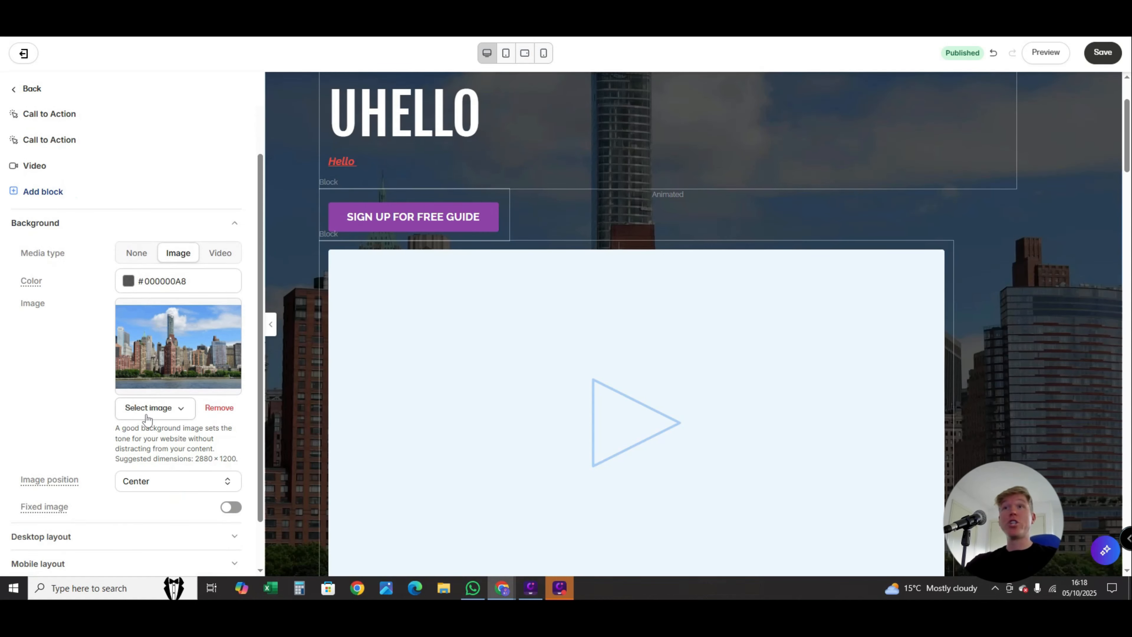
{"action": "left_click", "coordinate": [147, 414]}
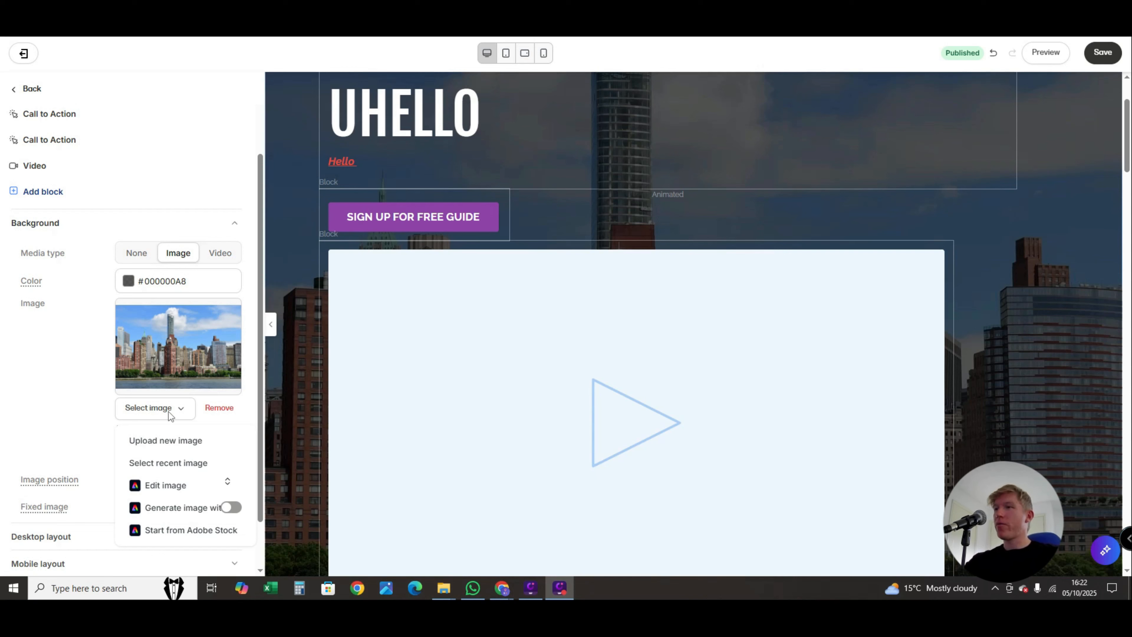
{"action": "left_click", "coordinate": [159, 408]}
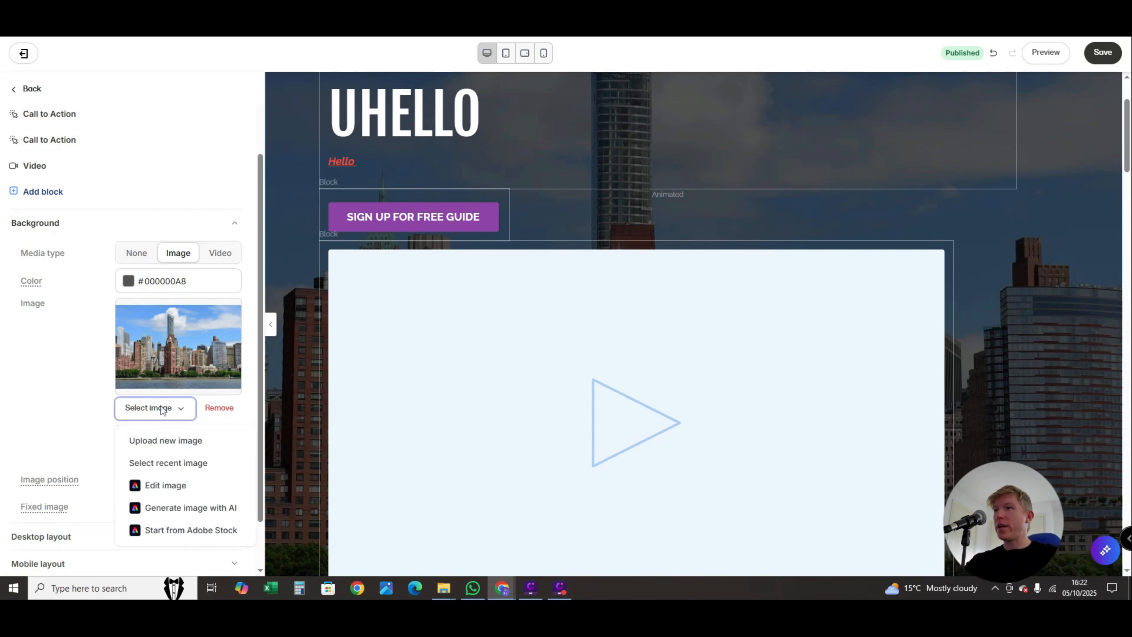
{"action": "left_click", "coordinate": [188, 444]}
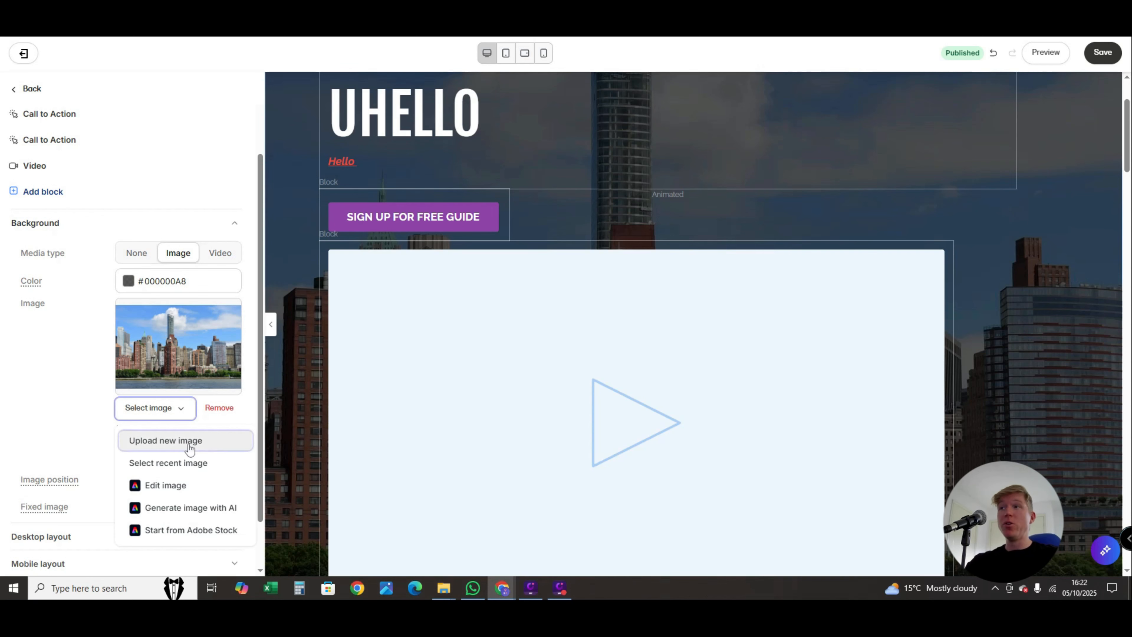
{"action": "left_click", "coordinate": [788, 113]}
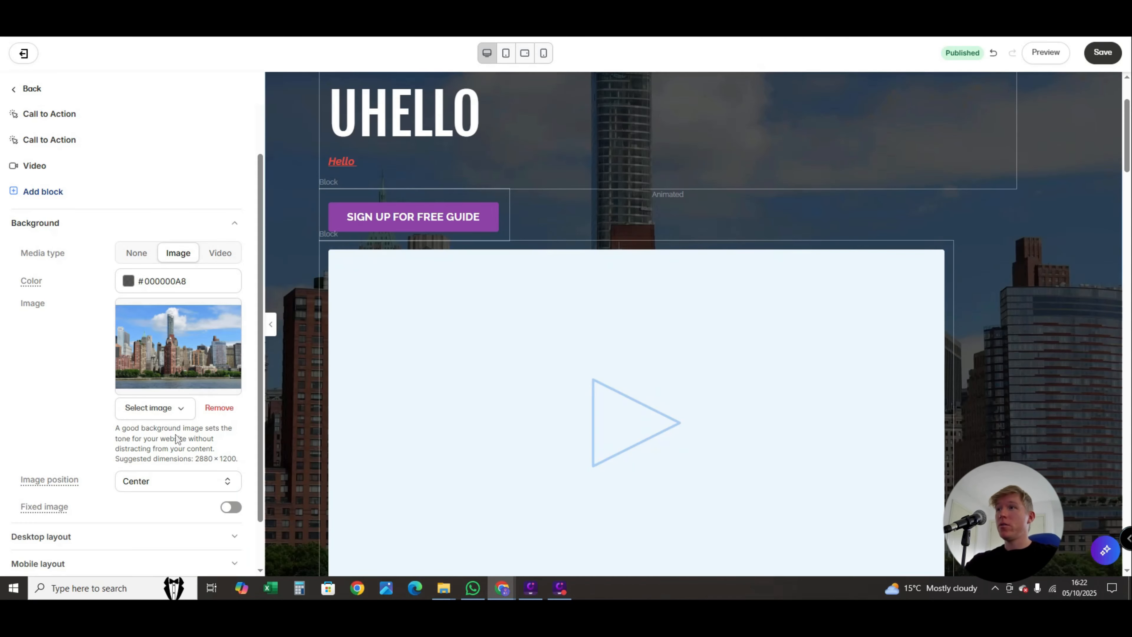
{"action": "left_click", "coordinate": [166, 414]}
{"action": "left_click", "coordinate": [156, 461]}
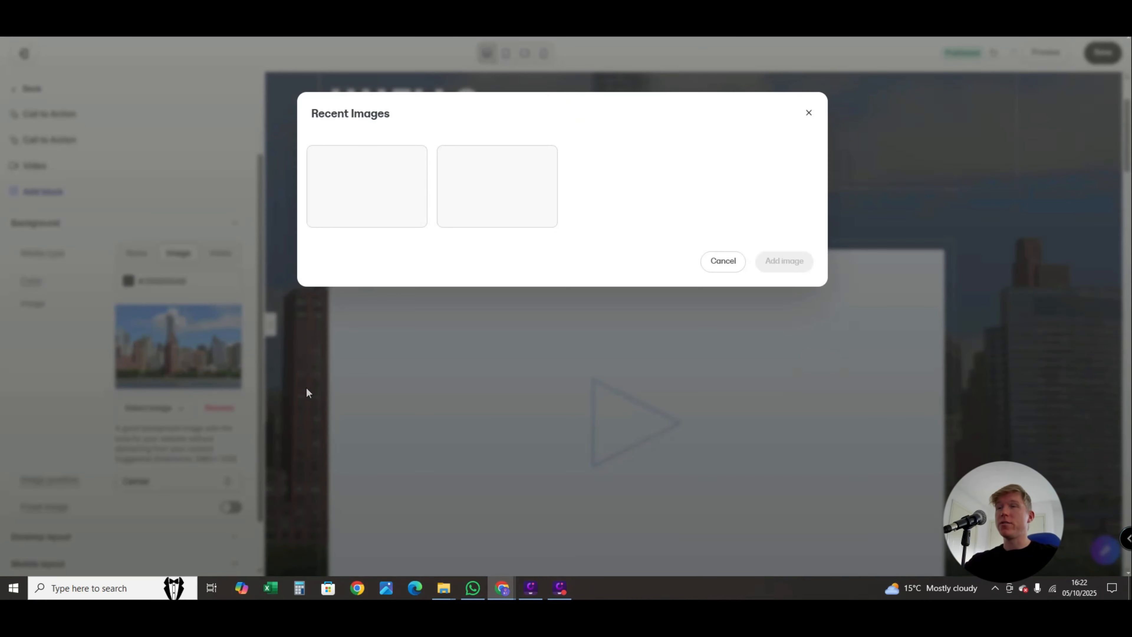
{"action": "left_click", "coordinate": [809, 113]}
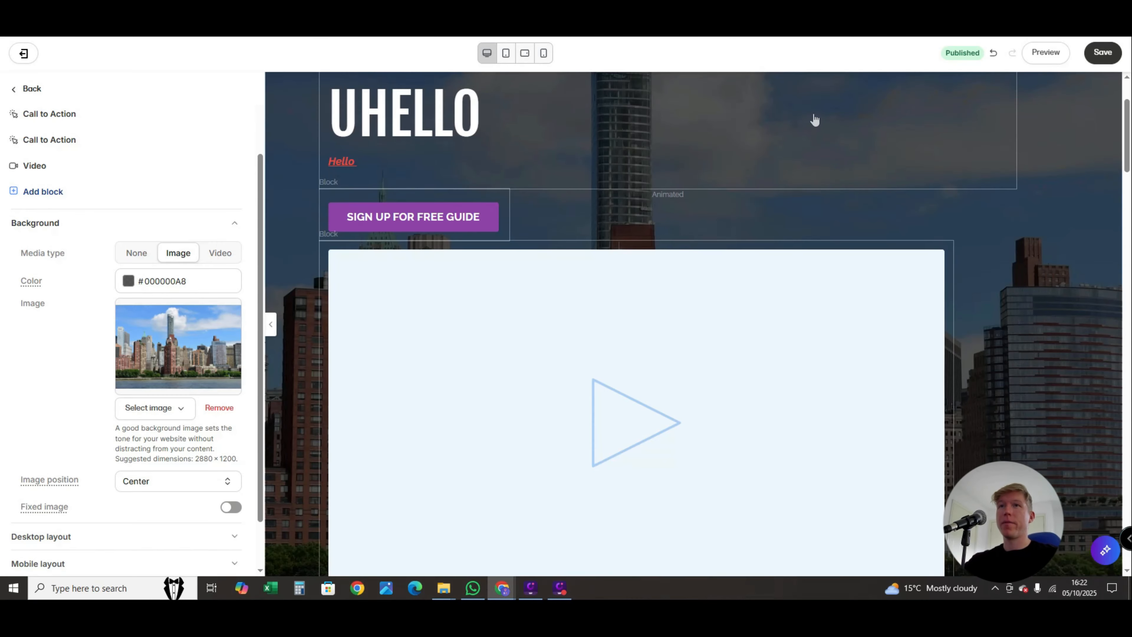
- Upload a video file from the Downloads folder to the hero section's Video block
{"action": "scroll", "coordinate": [818, 143], "scroll_direction": "down", "scroll_amount": 4}
{"action": "left_click", "coordinate": [467, 303]}
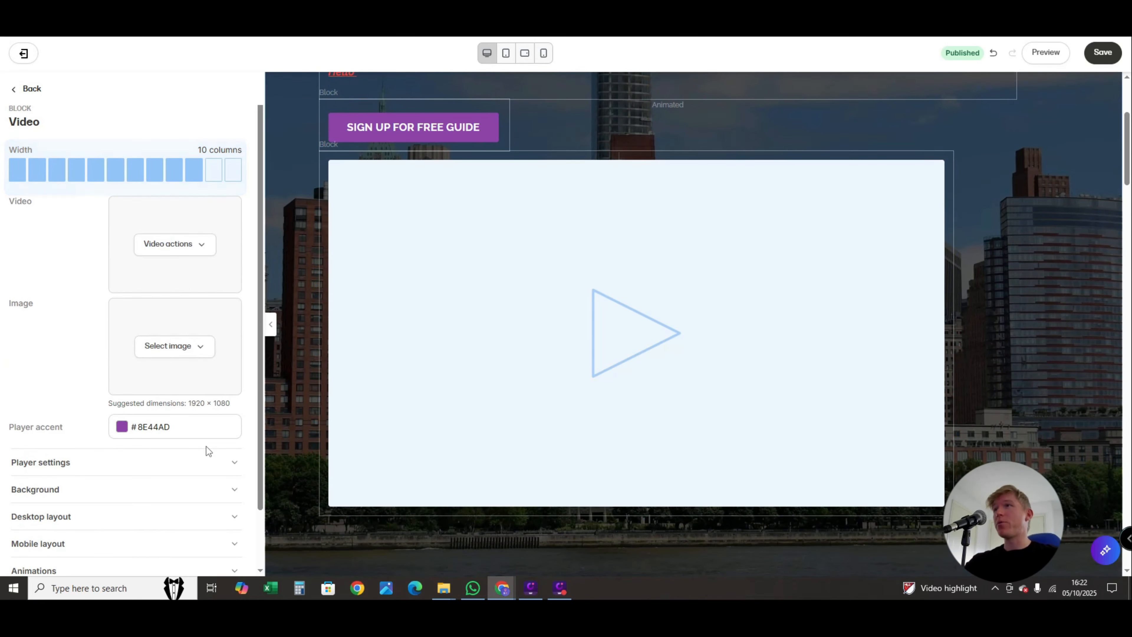
{"action": "left_click", "coordinate": [205, 246]}
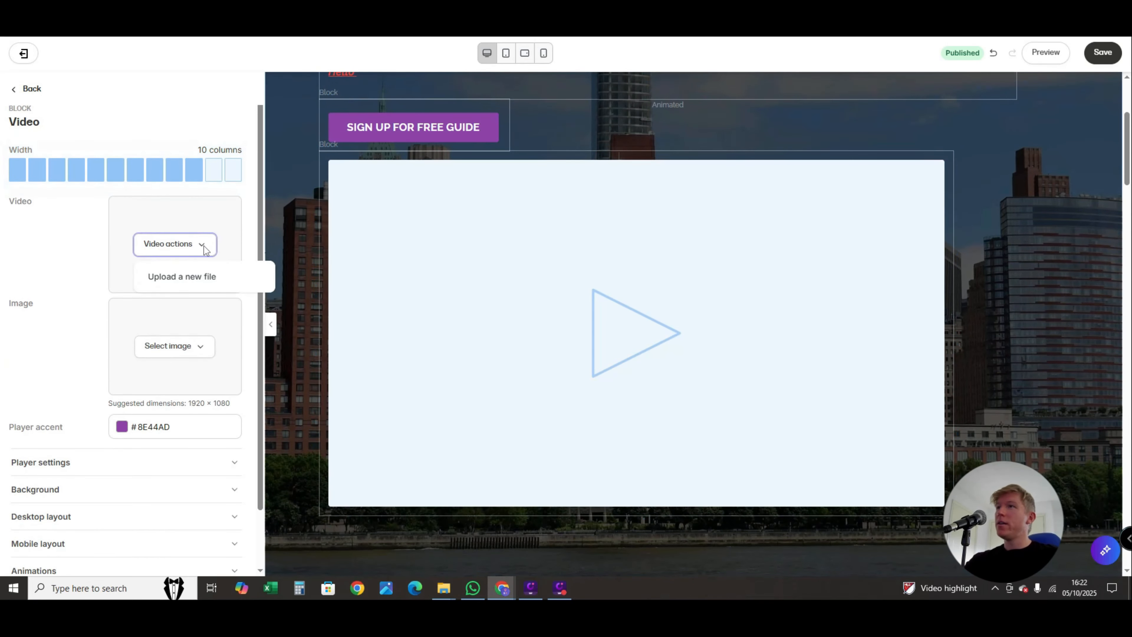
{"action": "left_click", "coordinate": [192, 281]}
{"action": "left_click", "coordinate": [191, 277]}
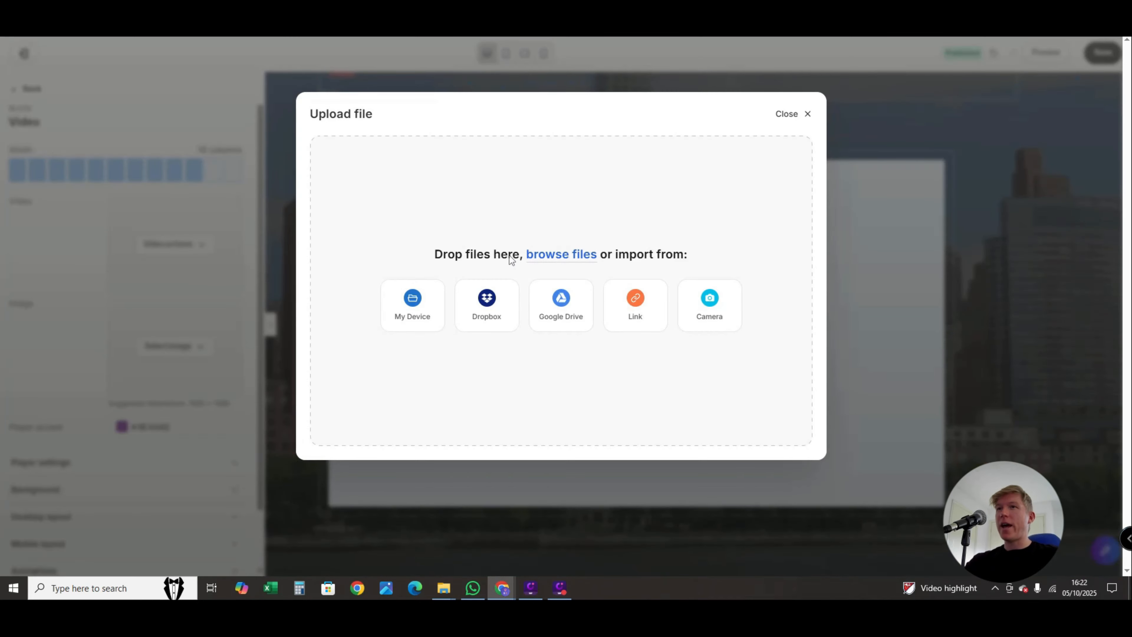
{"action": "left_click", "coordinate": [547, 255]}
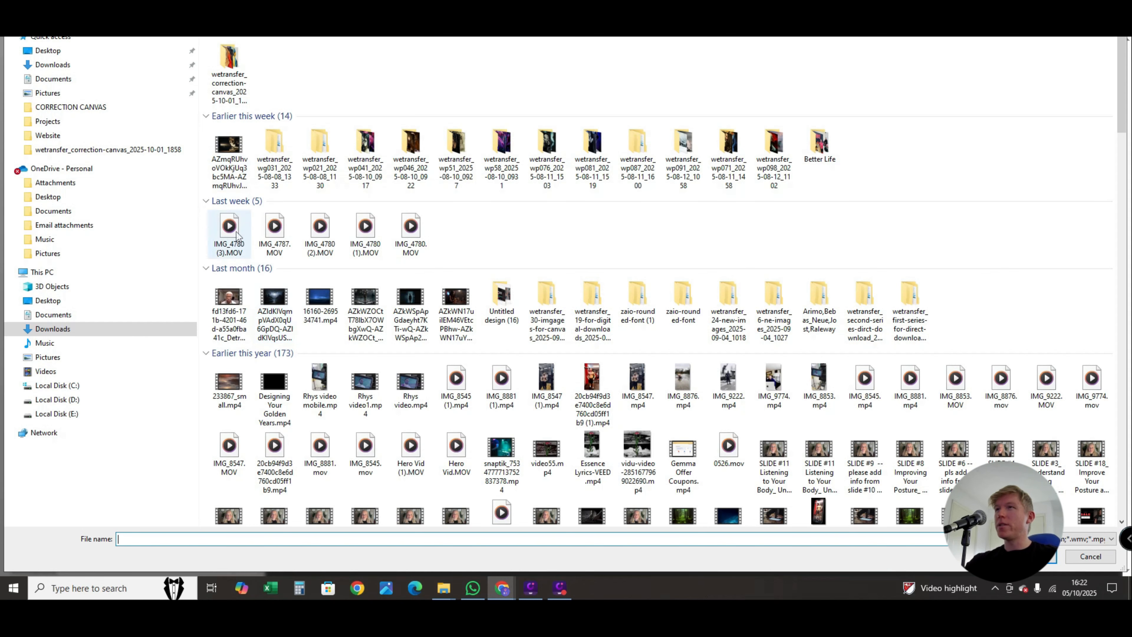
{"action": "double_click", "coordinate": [227, 154]}
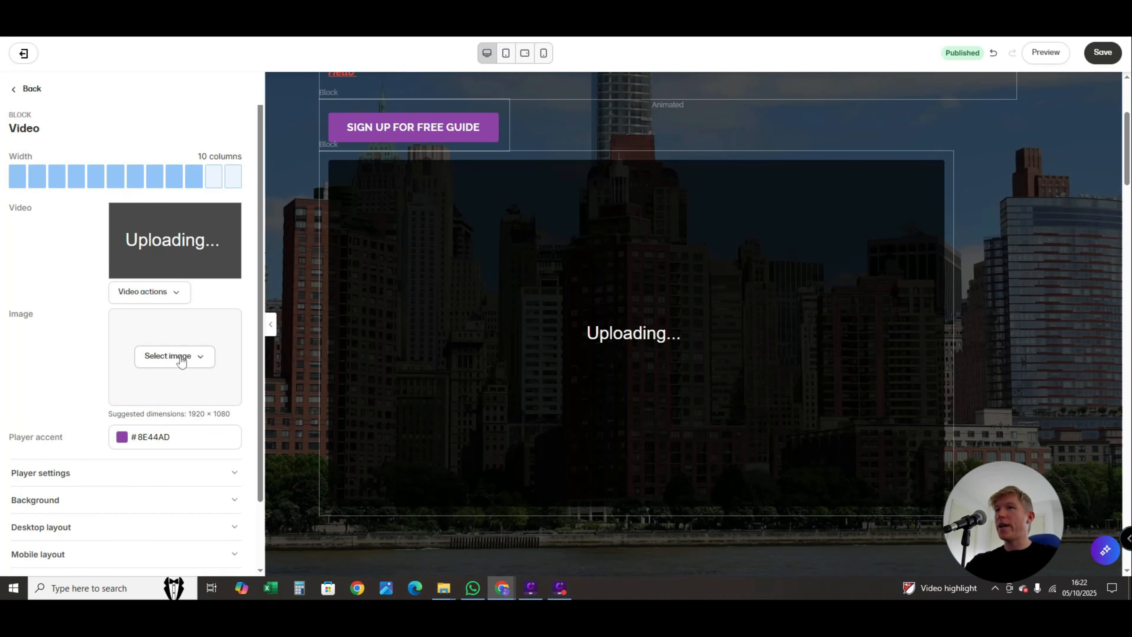
- Set the city skyline picture from the recent images as the Video block's image
{"action": "left_click", "coordinate": [177, 360]}
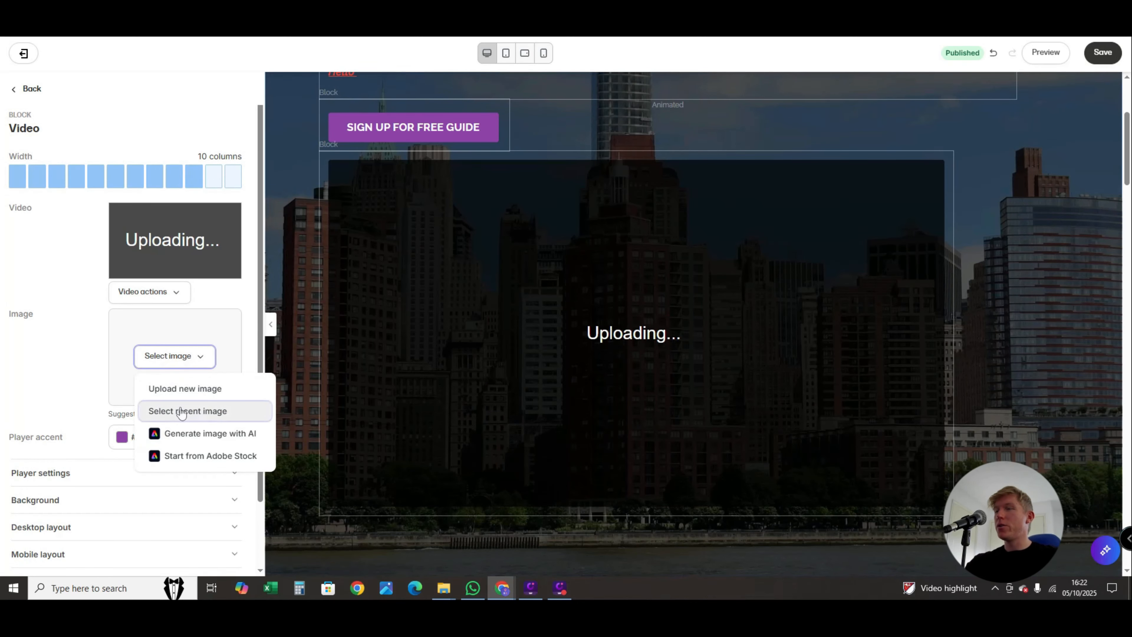
{"action": "left_click", "coordinate": [181, 411]}
{"action": "left_click", "coordinate": [360, 181]}
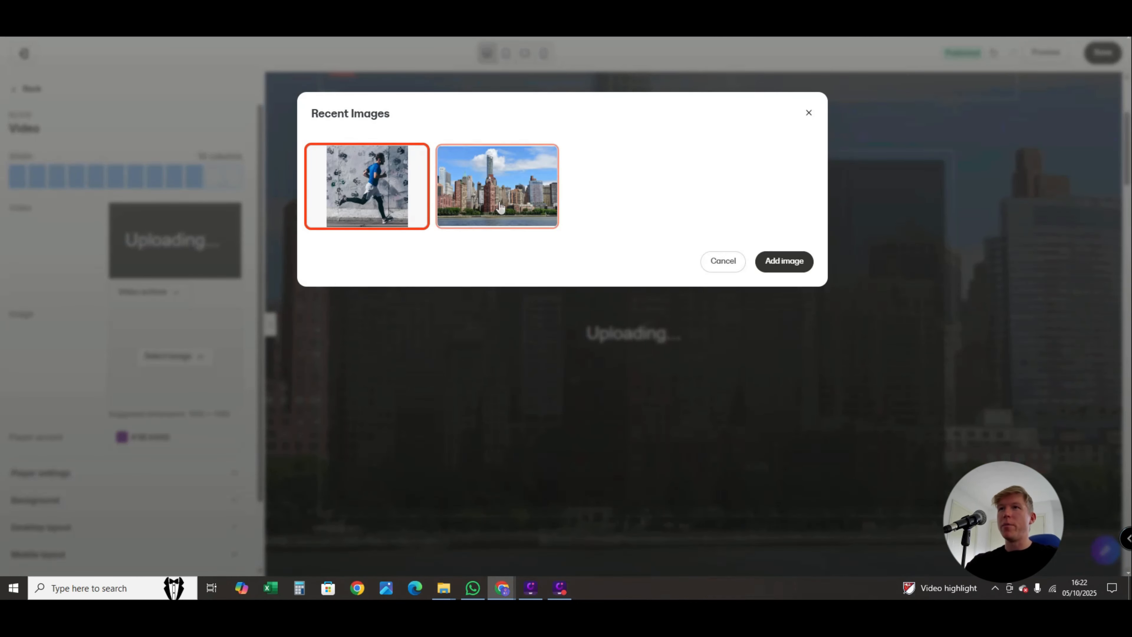
{"action": "left_click", "coordinate": [458, 181]}
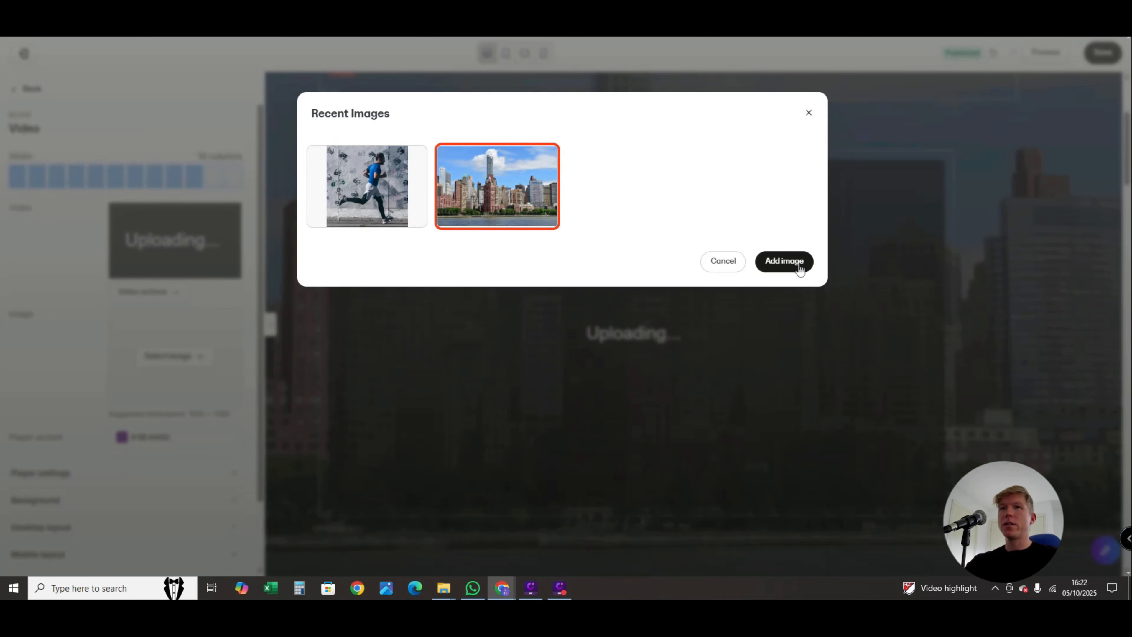
{"action": "left_click", "coordinate": [792, 260]}
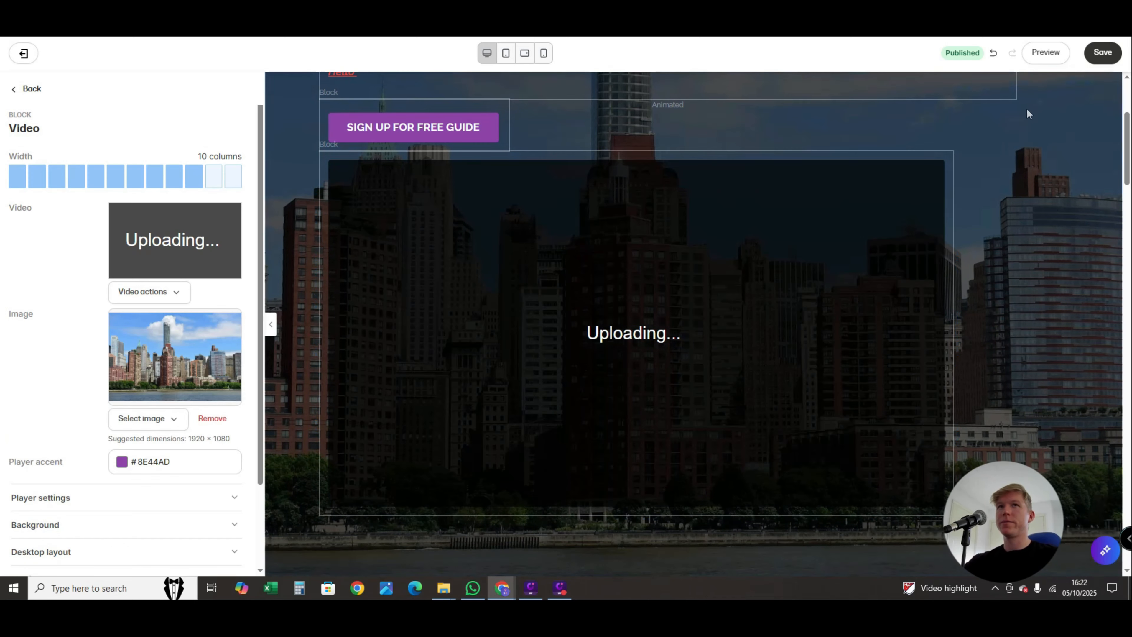
- Open the hero's SIGN UP FOR FREE GUIDE button settings, test the button in the page preview, and return to the editor
{"action": "scroll", "coordinate": [665, 377], "scroll_direction": "down", "scroll_amount": 4}
{"action": "scroll", "coordinate": [665, 375], "scroll_direction": "down", "scroll_amount": 4}
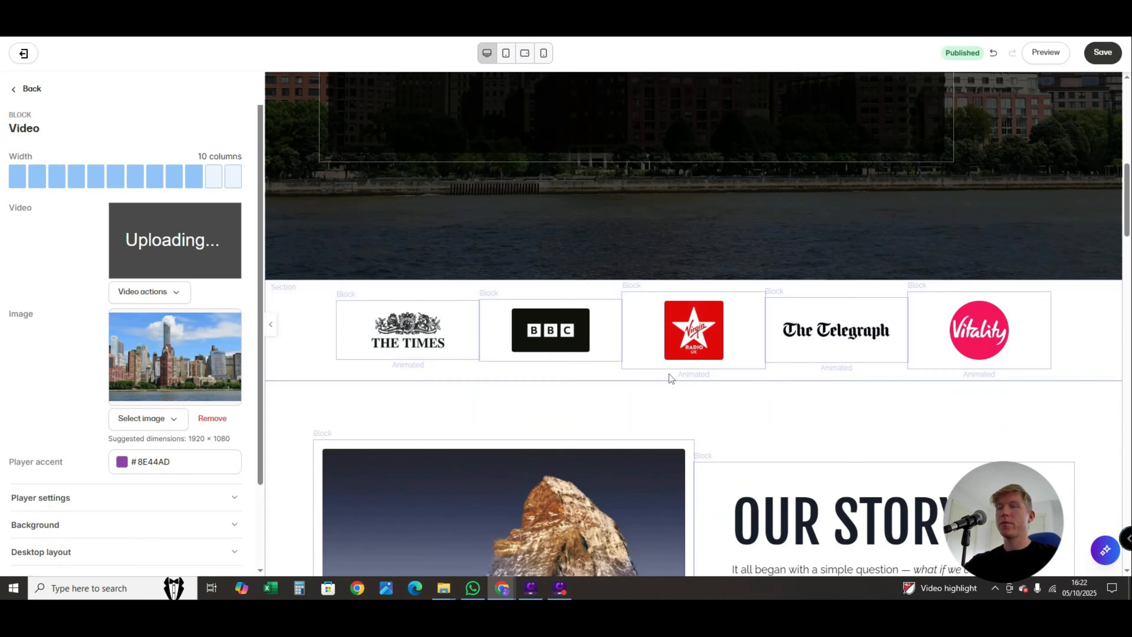
{"action": "scroll", "coordinate": [426, 347], "scroll_direction": "up", "scroll_amount": 10}
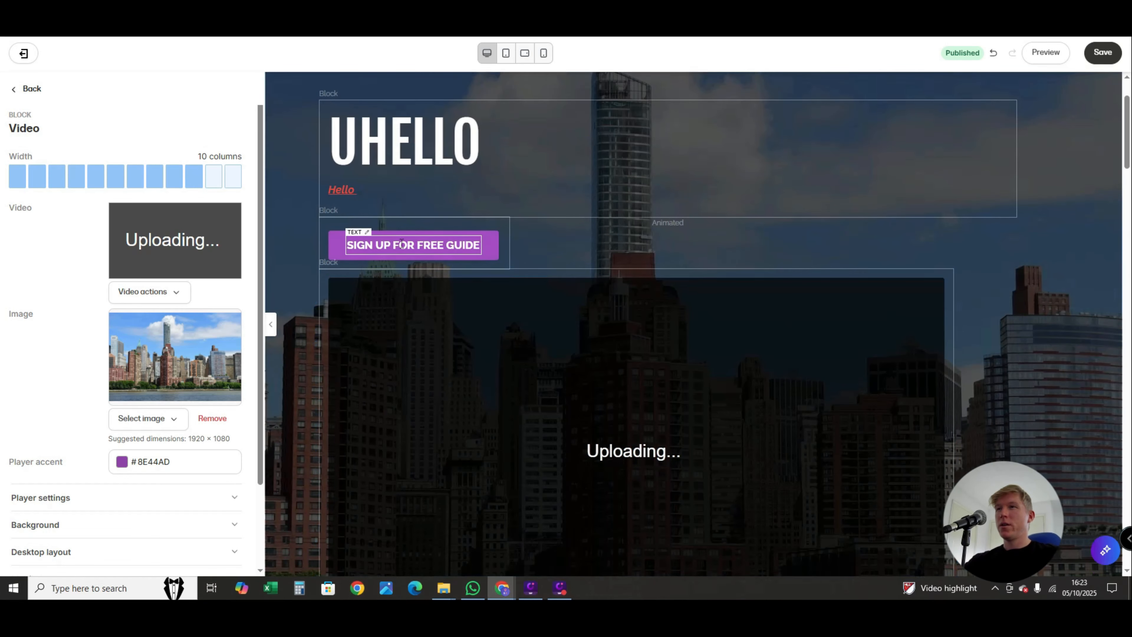
{"action": "left_click", "coordinate": [401, 243]}
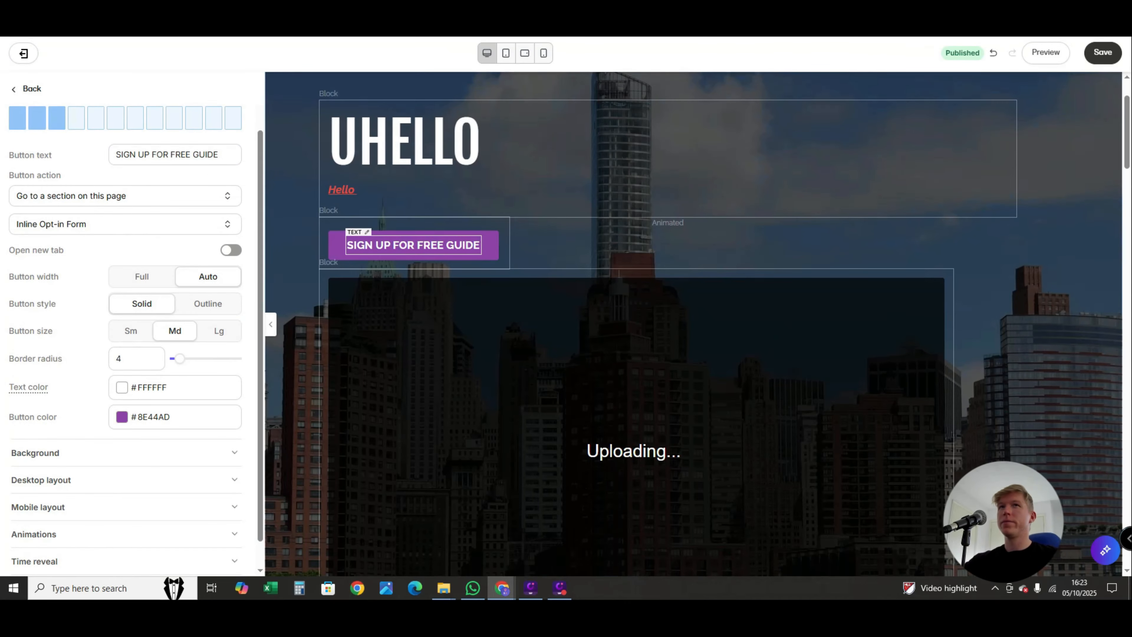
{"action": "left_click", "coordinate": [1048, 55]}
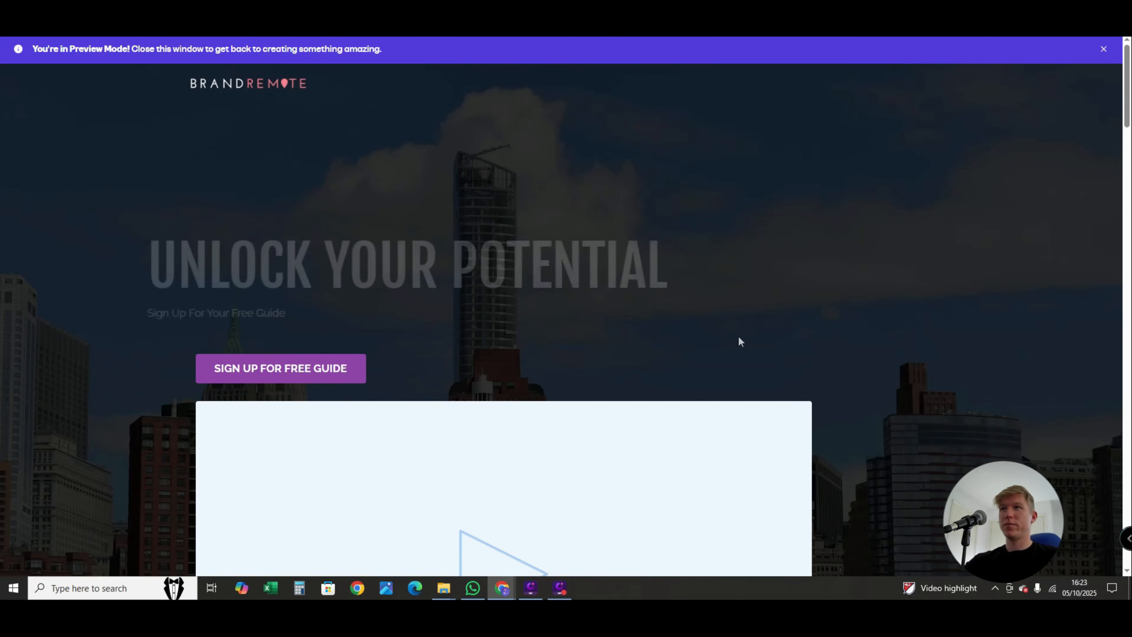
{"action": "left_click", "coordinate": [311, 380]}
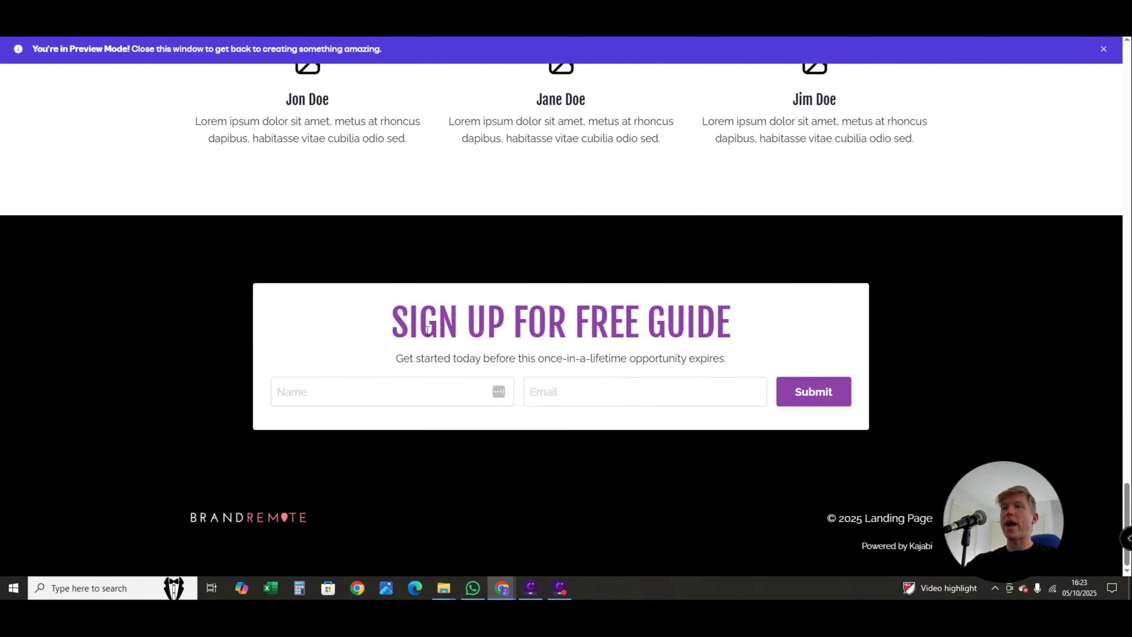
{"action": "key", "text": "ctrl+w"}
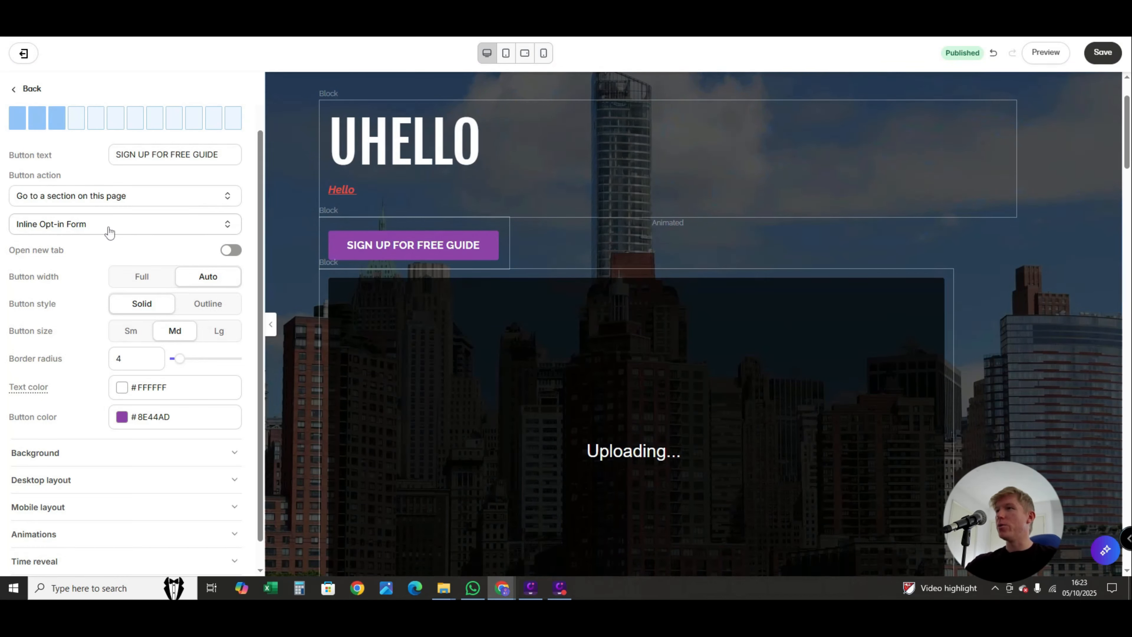
- Review the available button actions and target sections for the hero's SIGN UP FOR FREE GUIDE button, leaving its settings as they are
{"action": "left_click", "coordinate": [101, 203]}
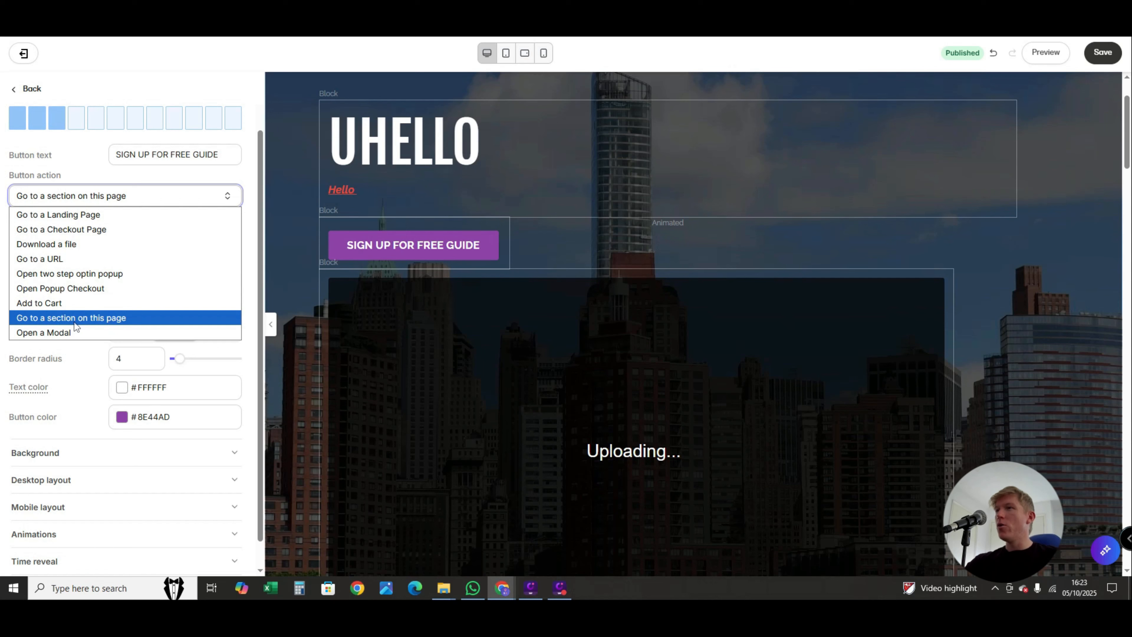
{"action": "left_click", "coordinate": [173, 190]}
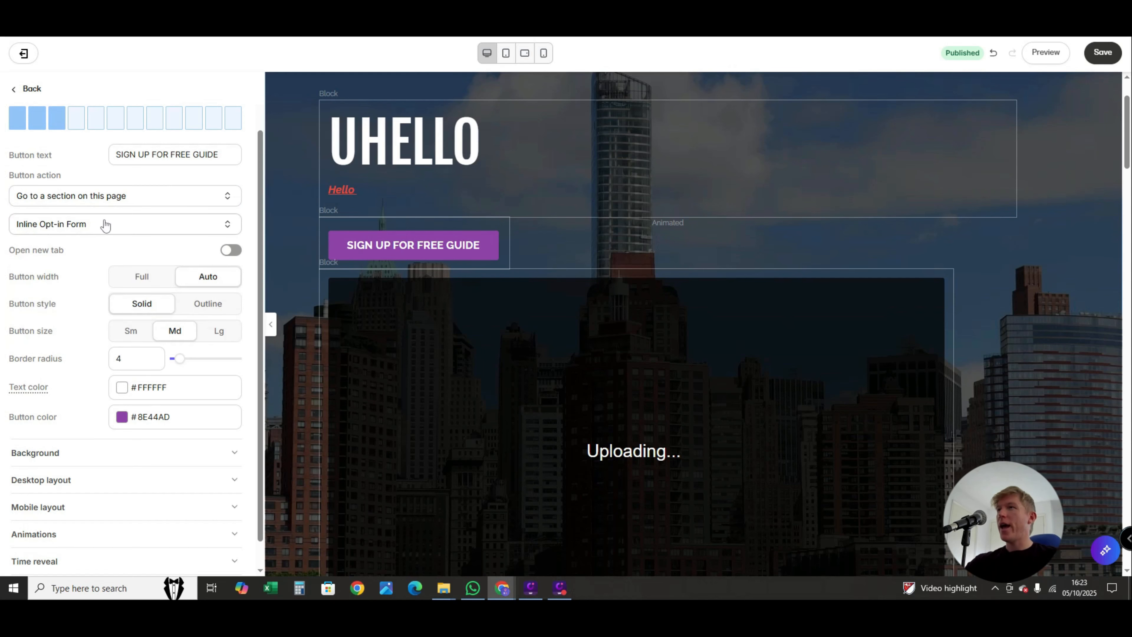
{"action": "left_click", "coordinate": [89, 226]}
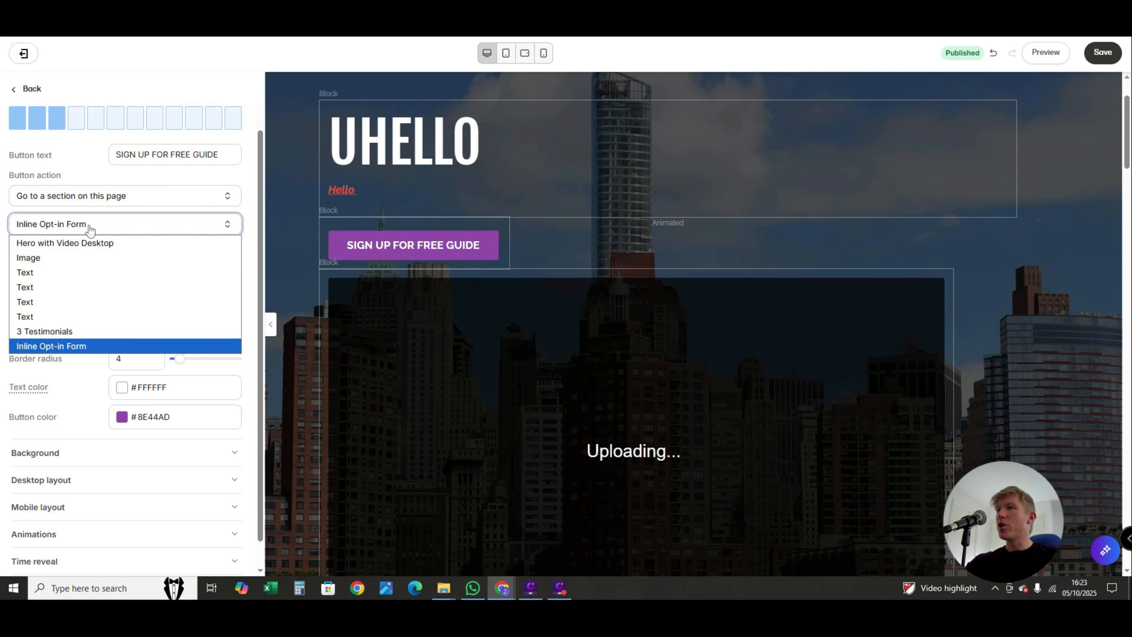
{"action": "left_click", "coordinate": [128, 179]}
{"action": "left_click", "coordinate": [120, 204]}
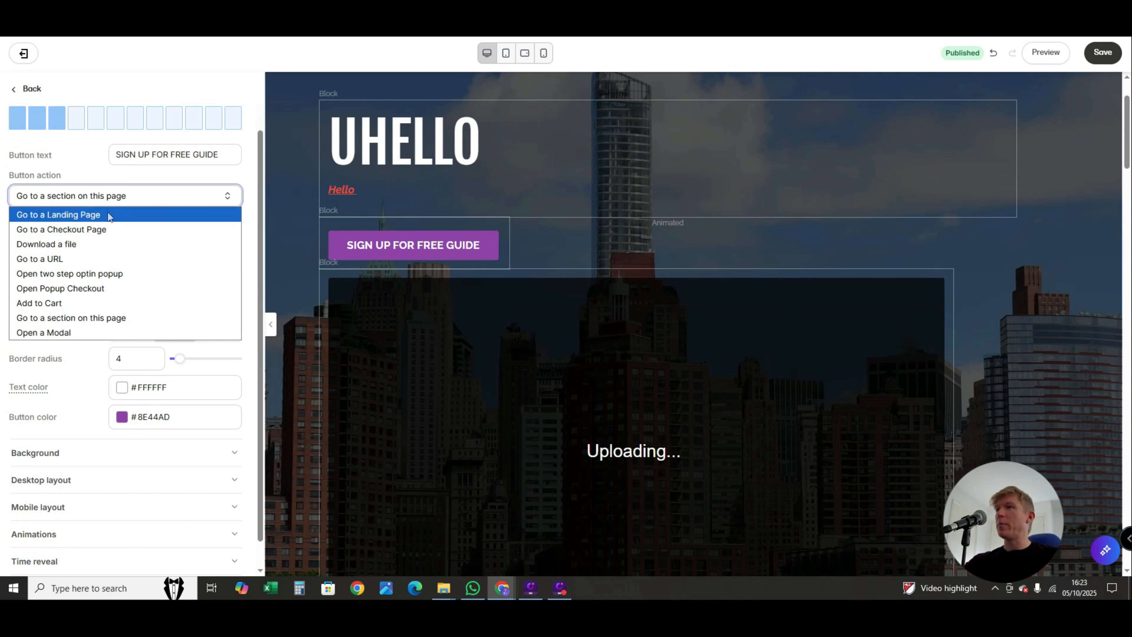
{"action": "key", "text": "Escape"}
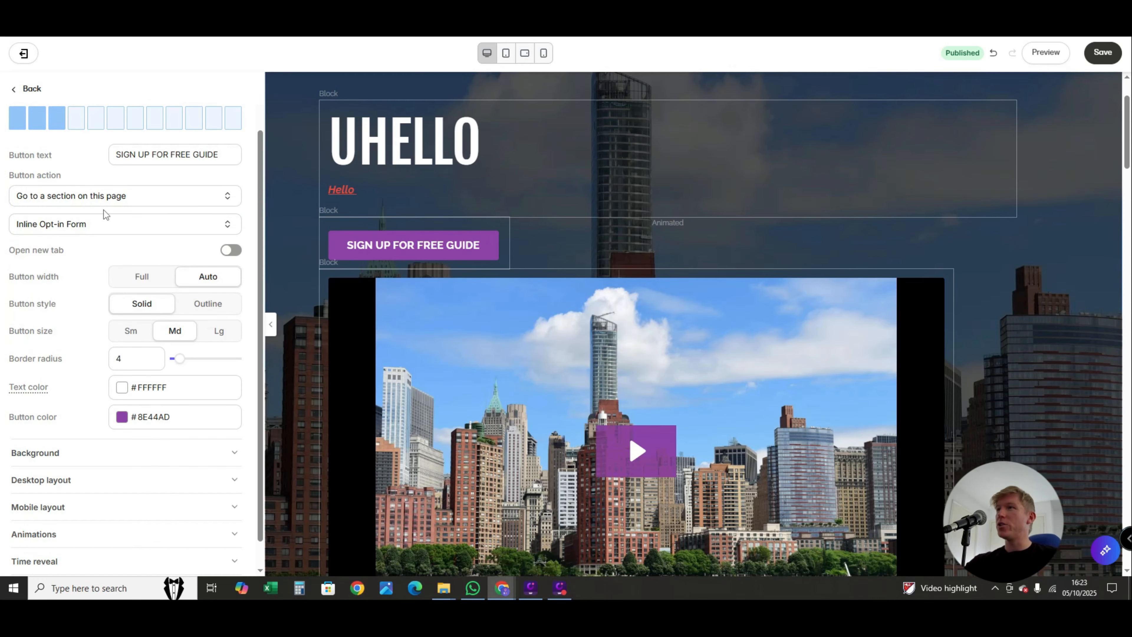
{"action": "left_click", "coordinate": [100, 221]}
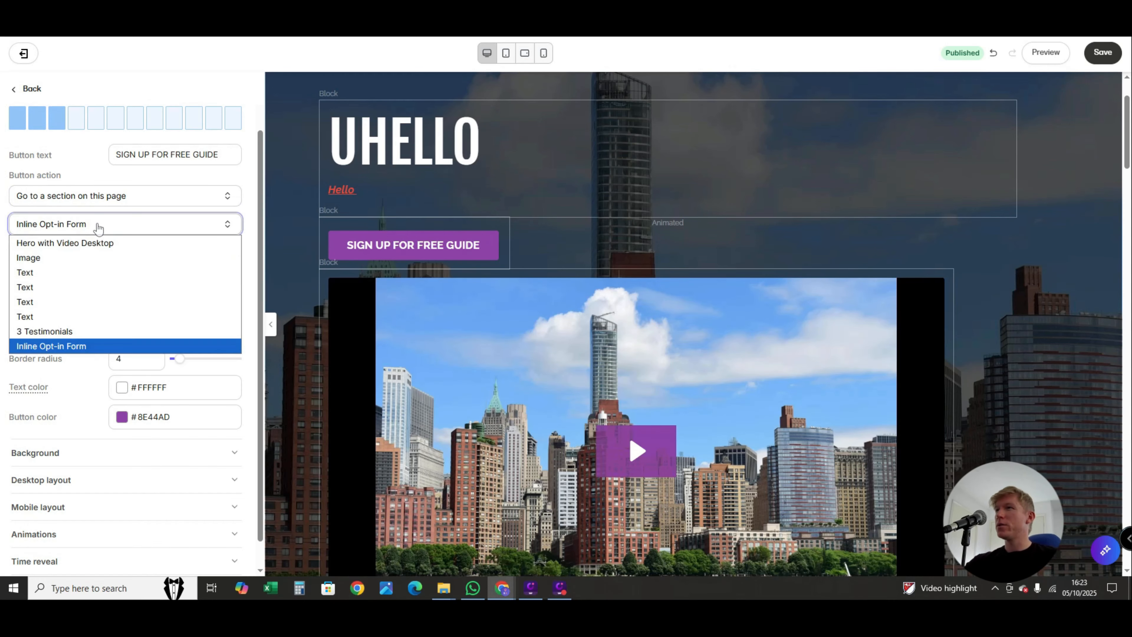
{"action": "left_click", "coordinate": [99, 197]}
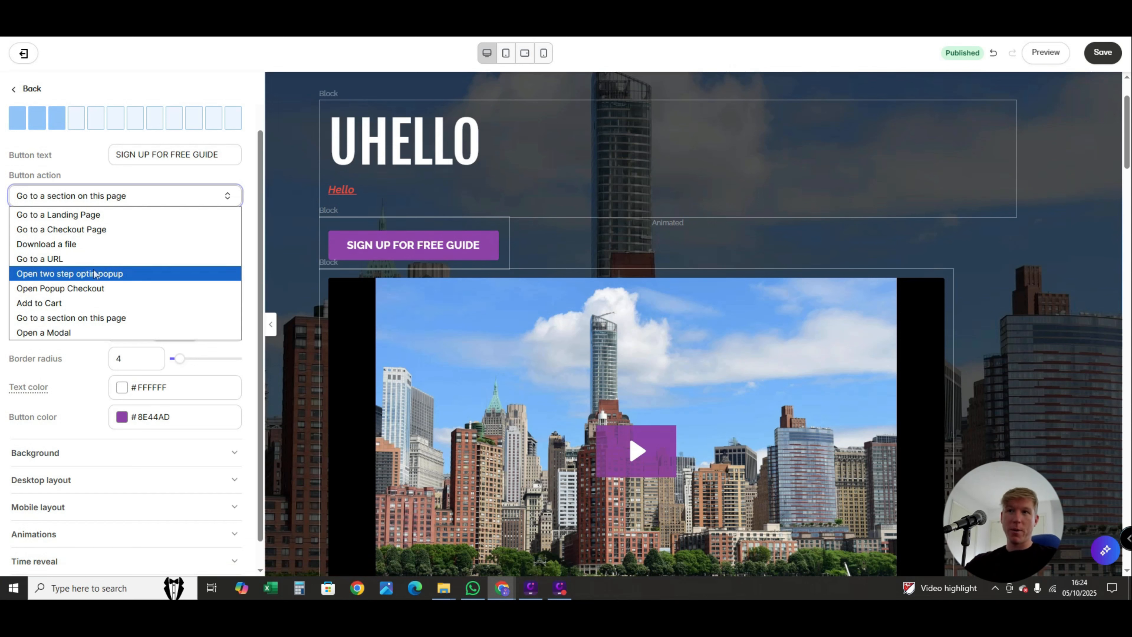
{"action": "left_click", "coordinate": [256, 252]}
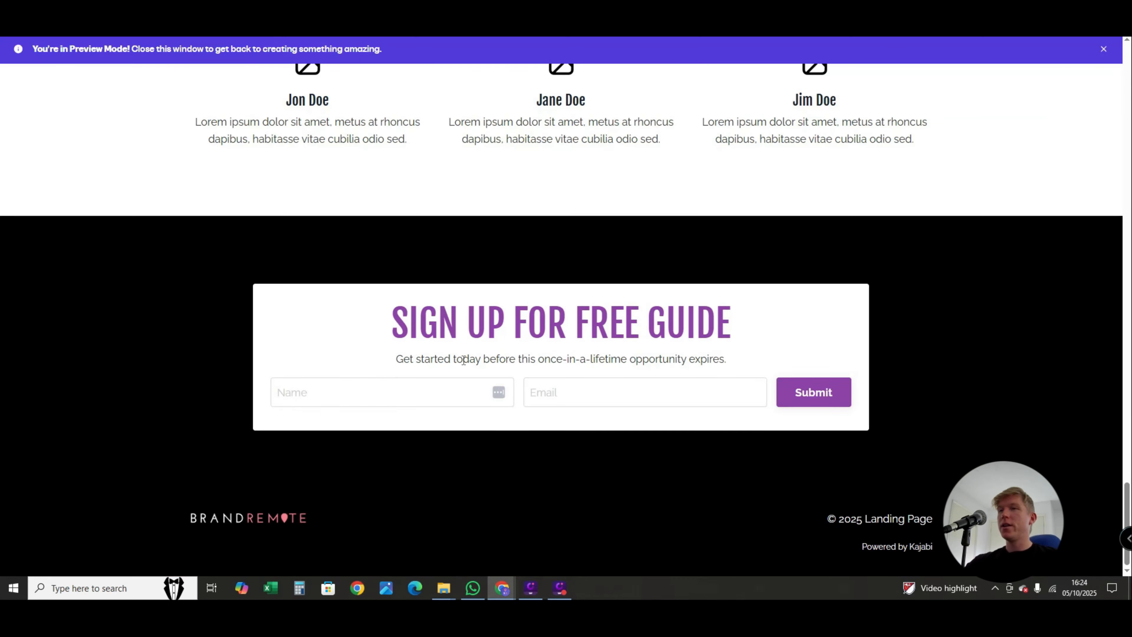
- Test the hero's SIGN UP FOR FREE GUIDE button and the LET'S GO button in the page preview
{"action": "scroll", "coordinate": [407, 385], "scroll_direction": "up", "scroll_amount": 20}
{"action": "scroll", "coordinate": [1119, 235], "scroll_direction": "up", "scroll_amount": 3}
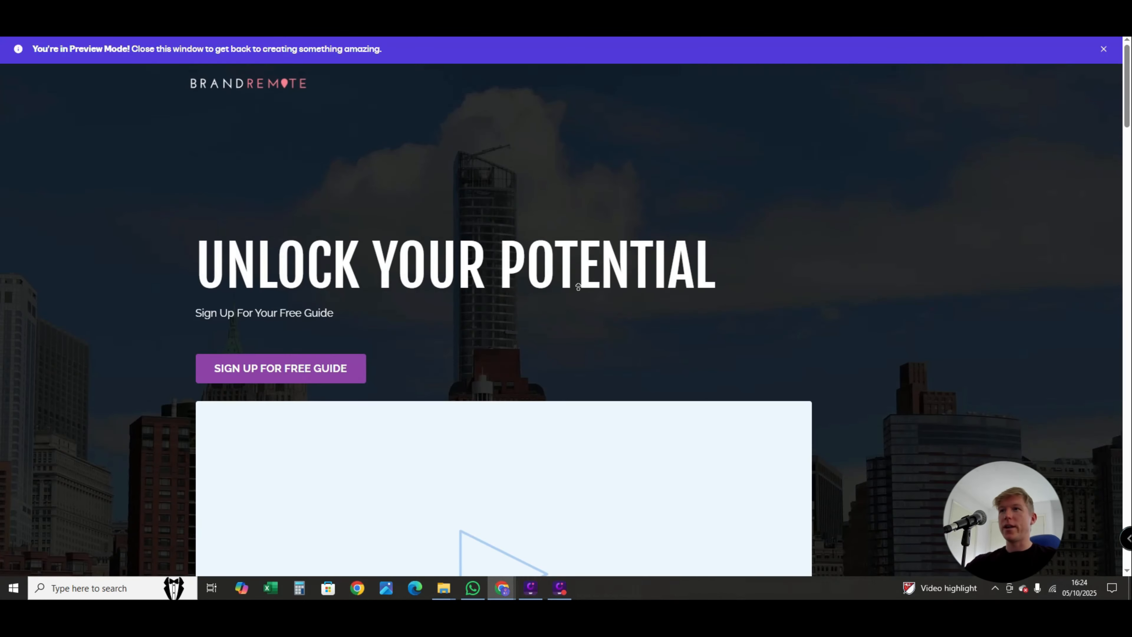
{"action": "left_click", "coordinate": [306, 369]}
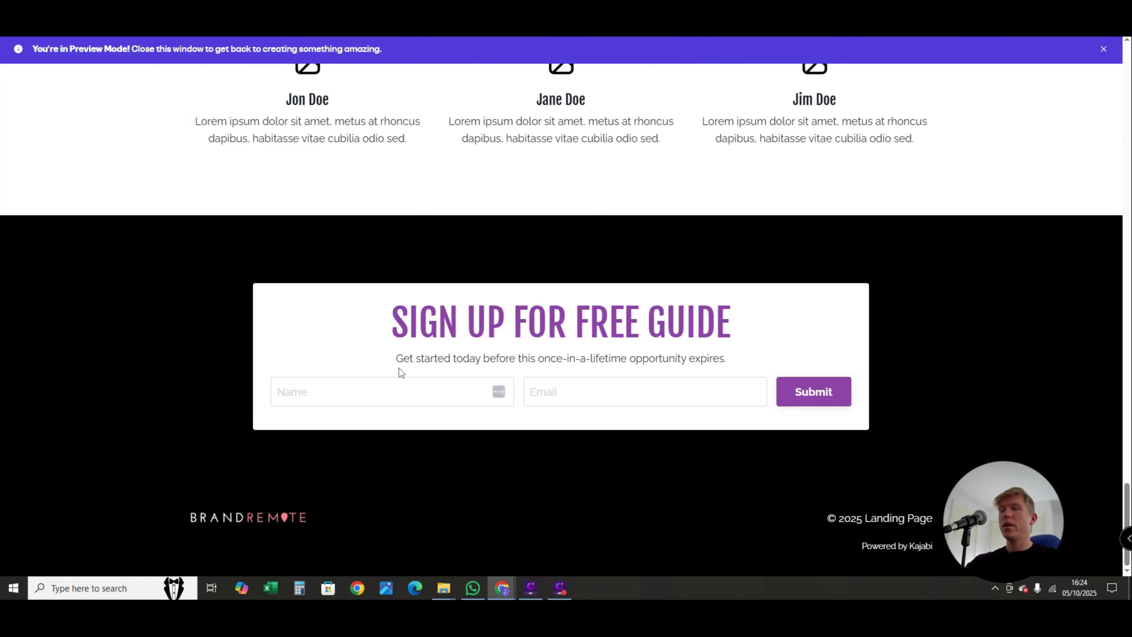
{"action": "scroll", "coordinate": [610, 450], "scroll_direction": "up", "scroll_amount": 10}
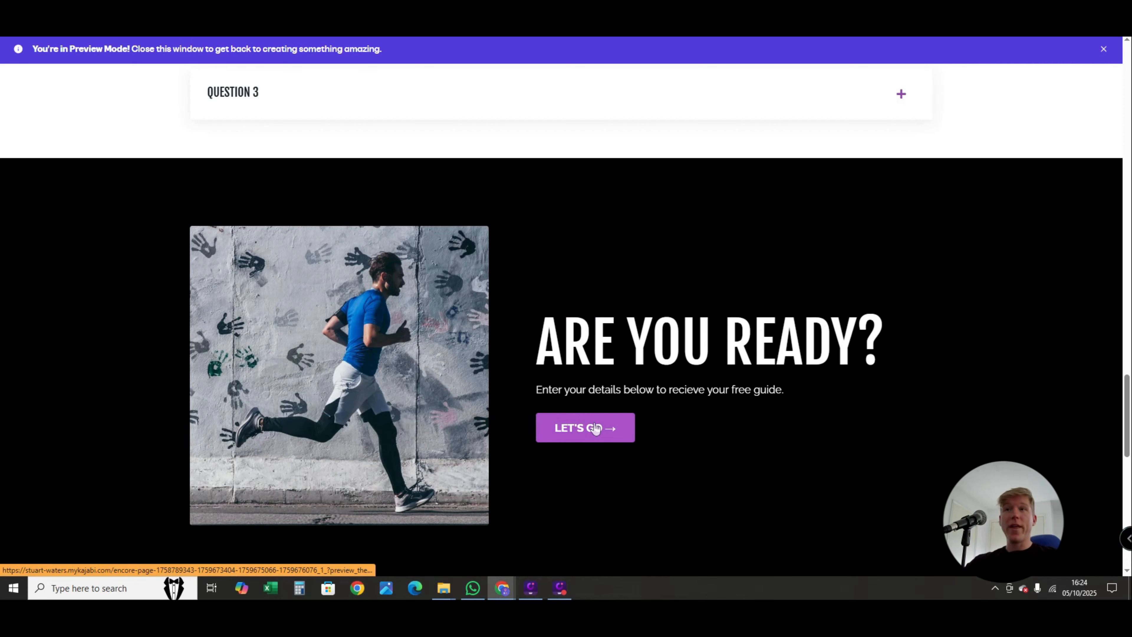
{"action": "left_click", "coordinate": [596, 428]}
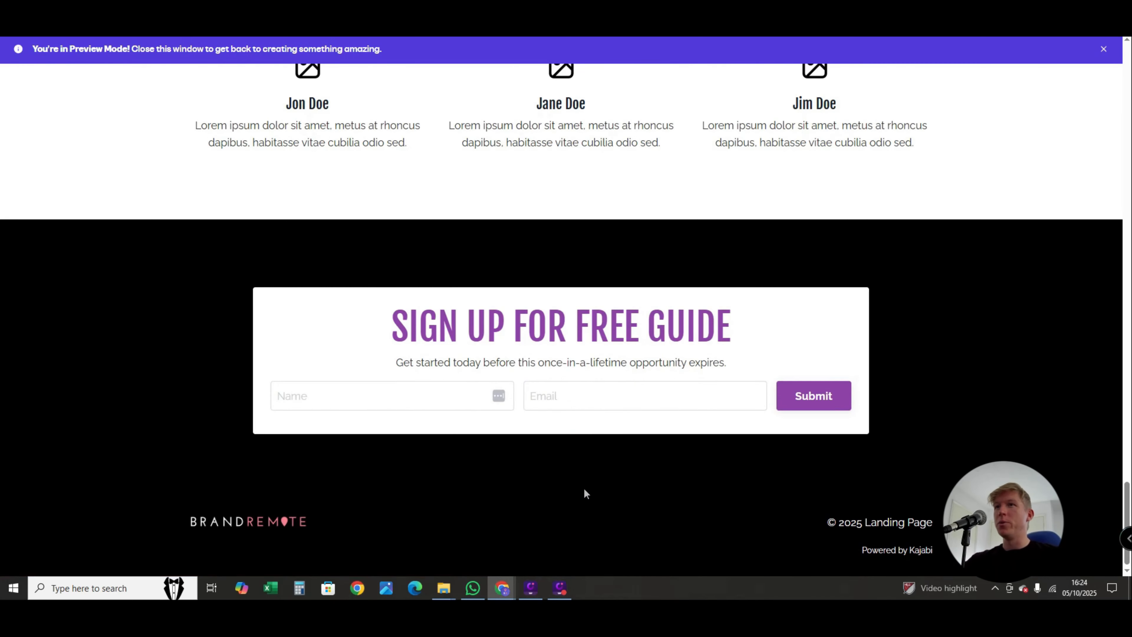
- Scroll back through the preview to the Benefits section and test the SIGN UP FOR FREE GUIDE button under Our Story
{"action": "scroll", "coordinate": [583, 490], "scroll_direction": "up", "scroll_amount": 10}
{"action": "scroll", "coordinate": [584, 502], "scroll_direction": "up", "scroll_amount": 5}
{"action": "scroll", "coordinate": [582, 453], "scroll_direction": "down", "scroll_amount": 7}
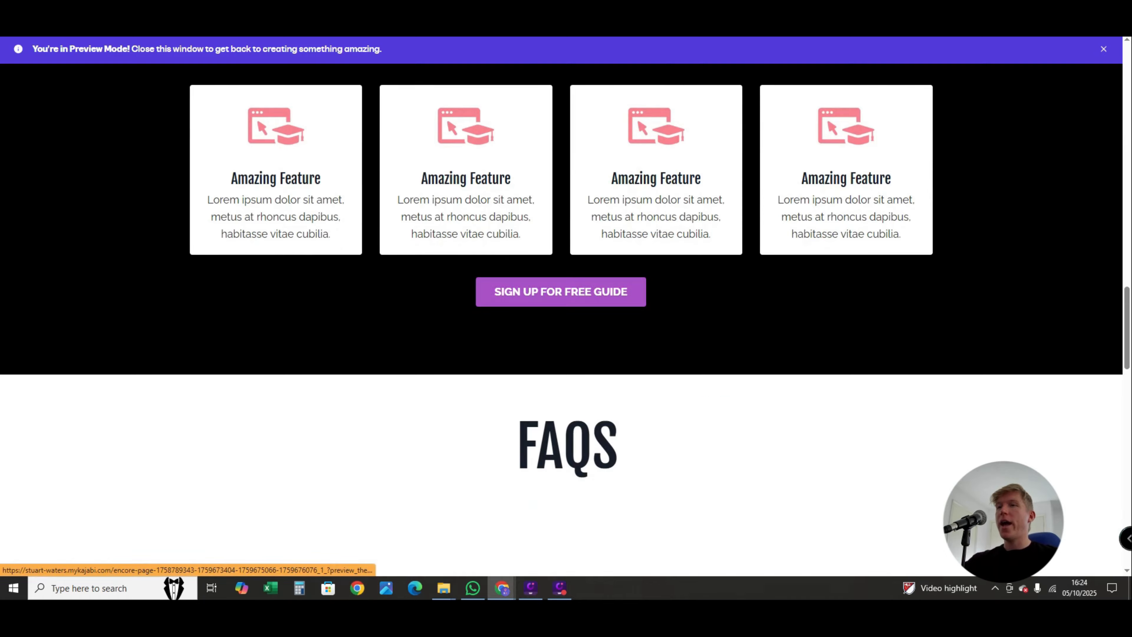
{"action": "left_click", "coordinate": [567, 296]}
{"action": "scroll", "coordinate": [543, 459], "scroll_direction": "up", "scroll_amount": 20}
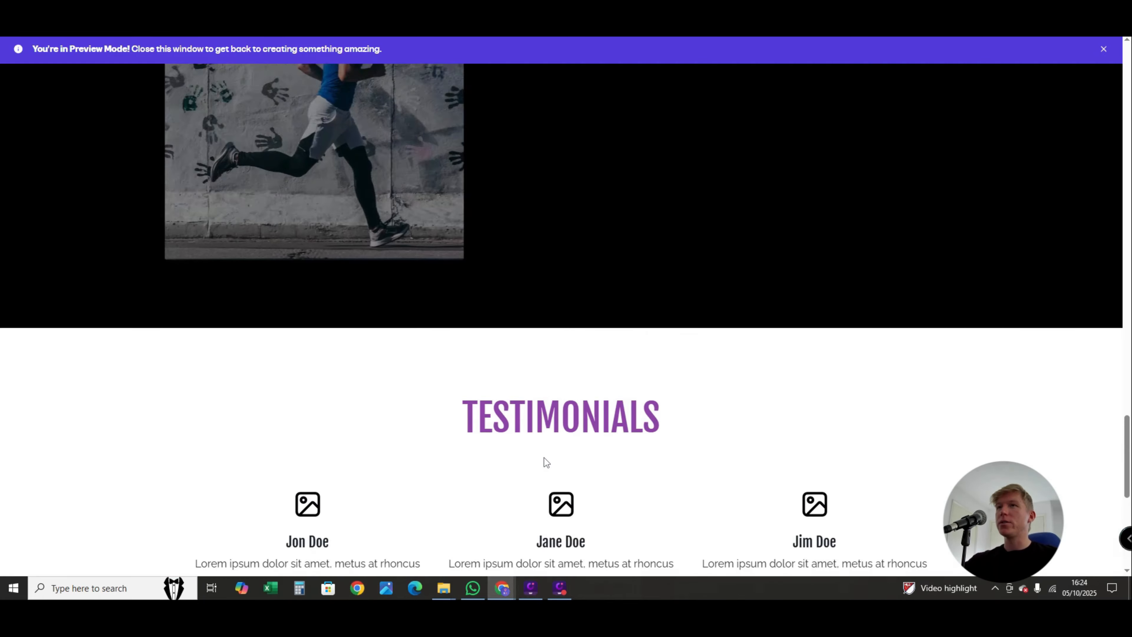
{"action": "scroll", "coordinate": [576, 457], "scroll_direction": "down", "scroll_amount": 3}
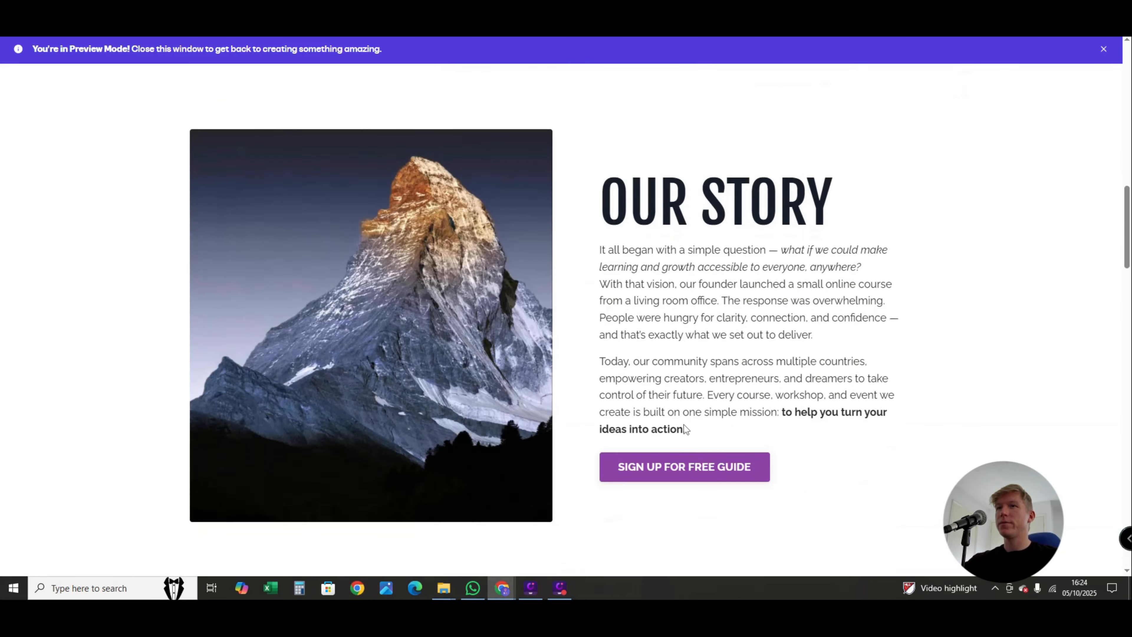
{"action": "left_click", "coordinate": [683, 468]}
- Close the page preview and save the landing page in the editor
{"action": "left_click", "coordinate": [1103, 48]}
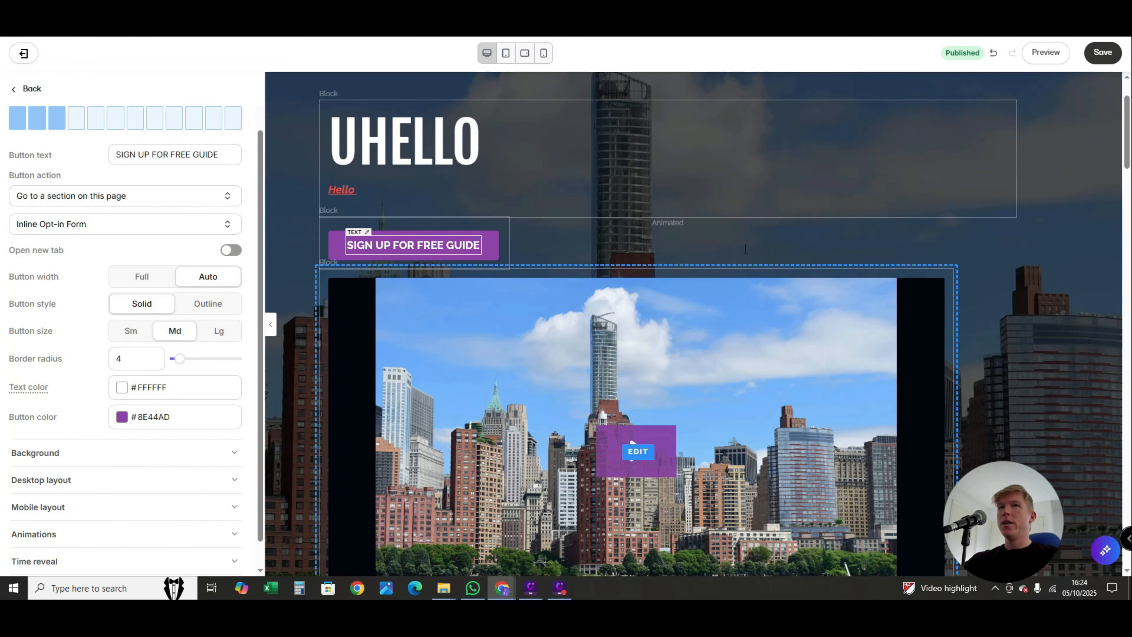
{"action": "left_click", "coordinate": [1098, 55]}
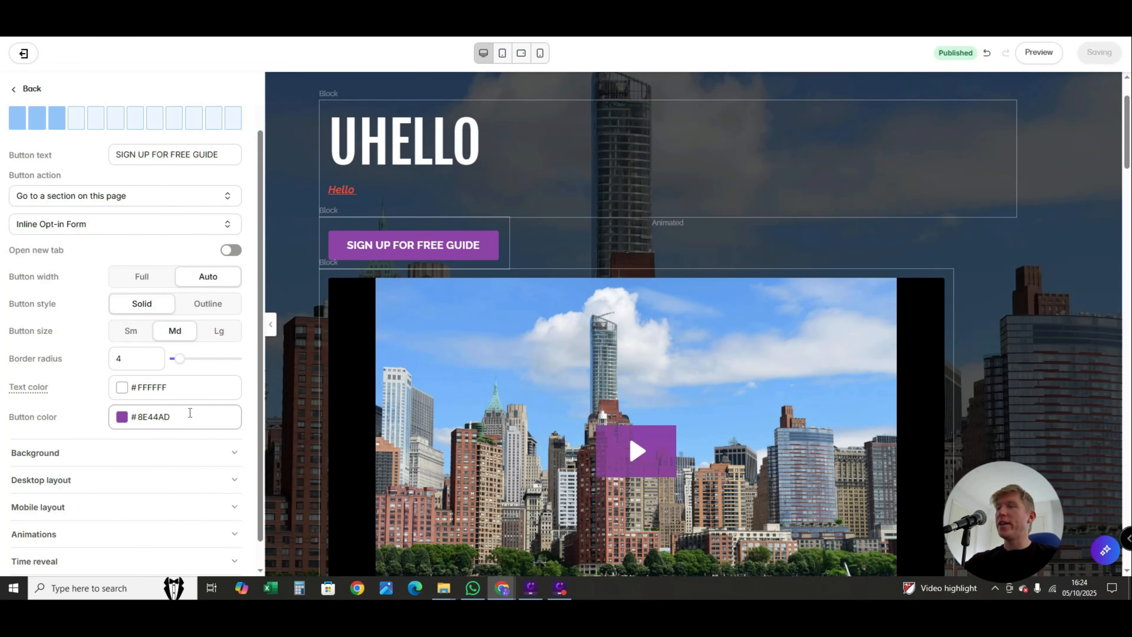
- Check the image replacement options for the BBC logo in the press logo section, leaving the logo in place
{"action": "scroll", "coordinate": [1014, 319], "scroll_direction": "down", "scroll_amount": 4}
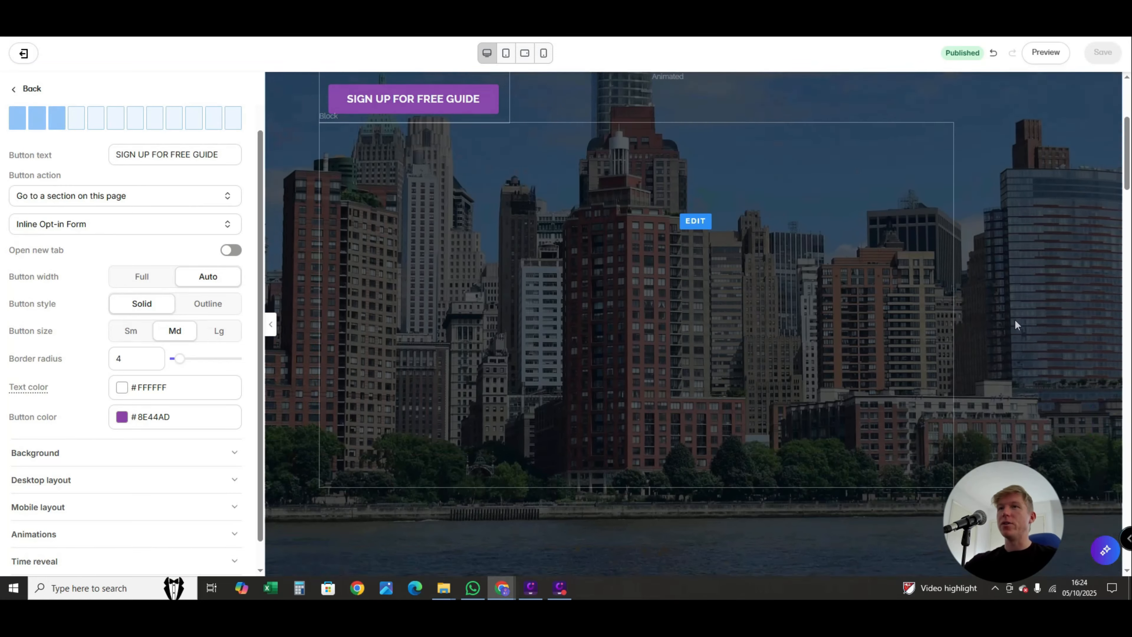
{"action": "scroll", "coordinate": [955, 358], "scroll_direction": "down", "scroll_amount": 7}
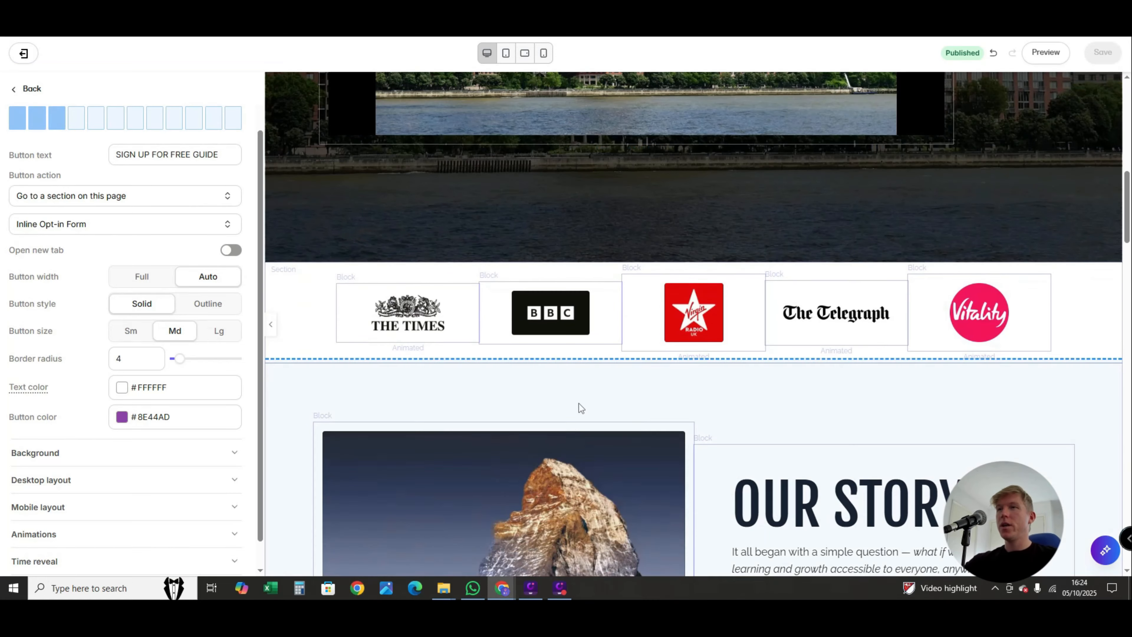
{"action": "left_click", "coordinate": [407, 314]}
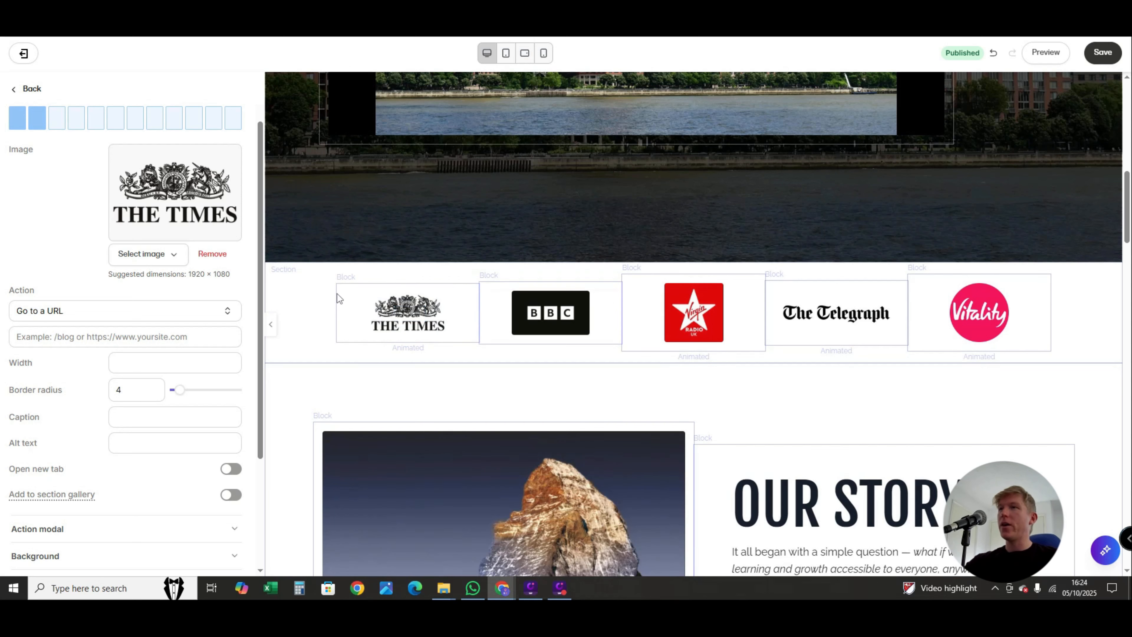
{"action": "left_click", "coordinate": [551, 312]}
{"action": "left_click", "coordinate": [169, 263]}
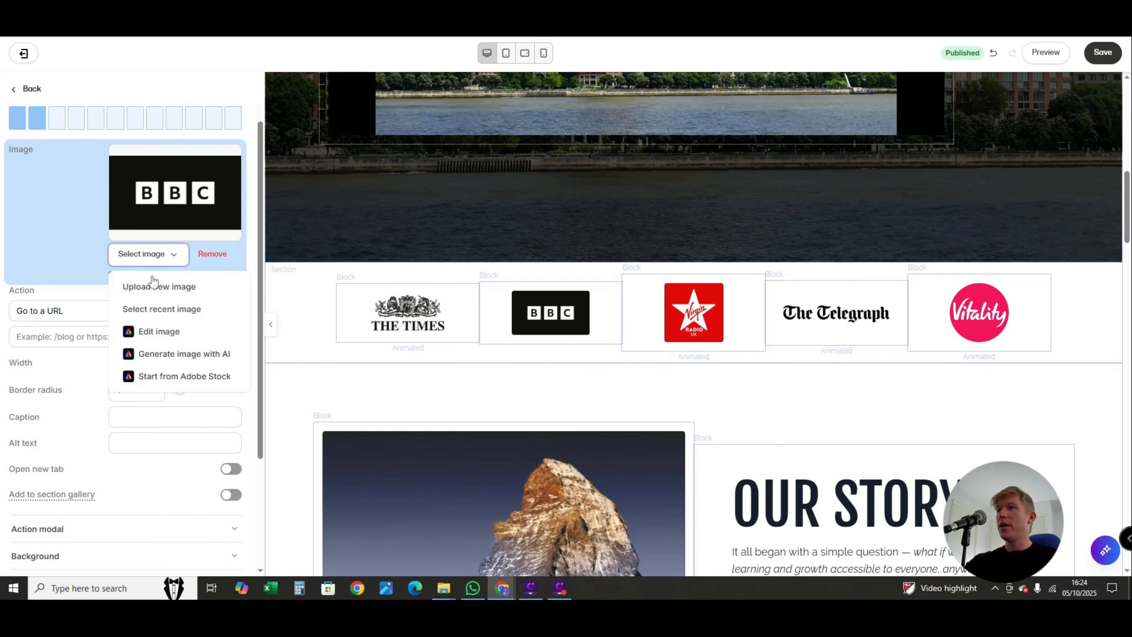
{"action": "left_click", "coordinate": [312, 314]}
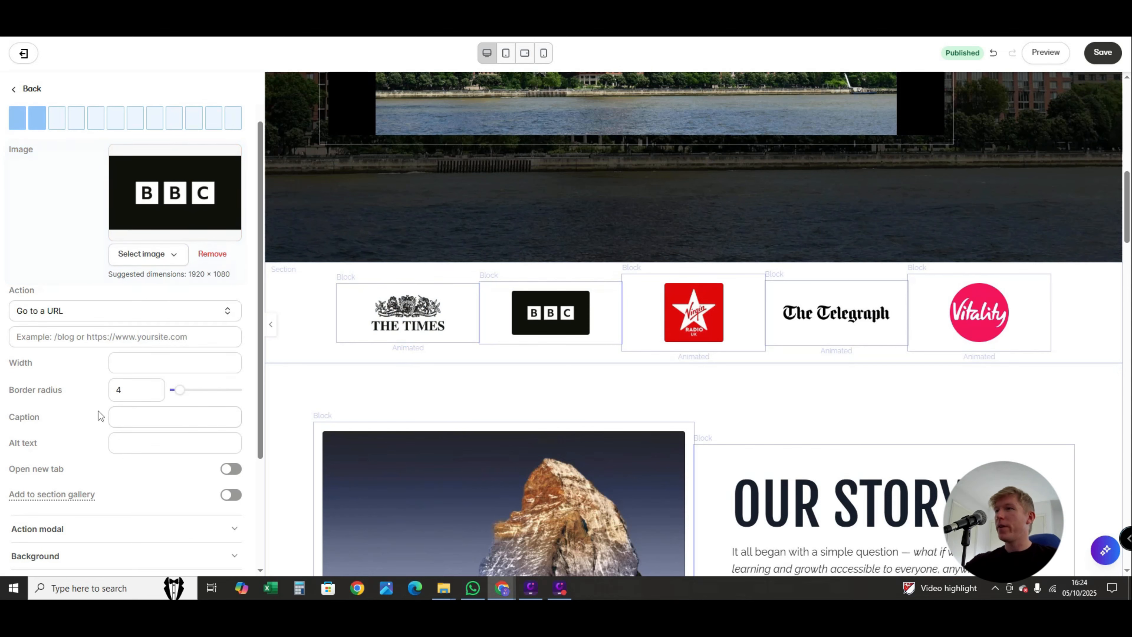
- Set The Times logo's width to 30 and, after trying a border radius of 50, set the radius to 0
{"action": "left_click", "coordinate": [371, 312]}
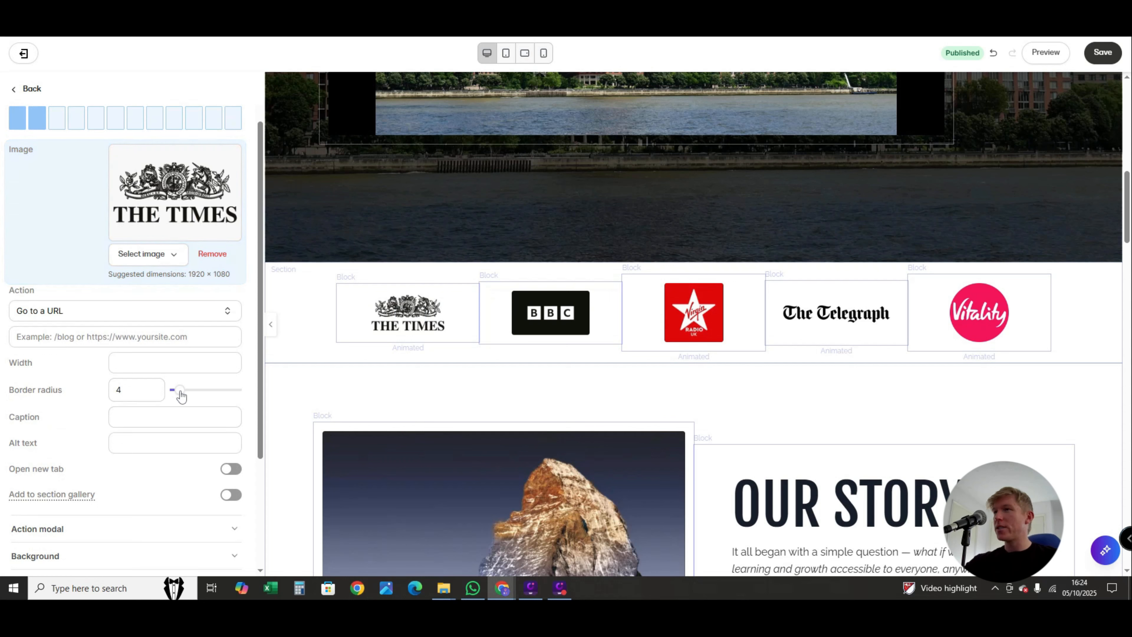
{"action": "left_click", "coordinate": [155, 363]}
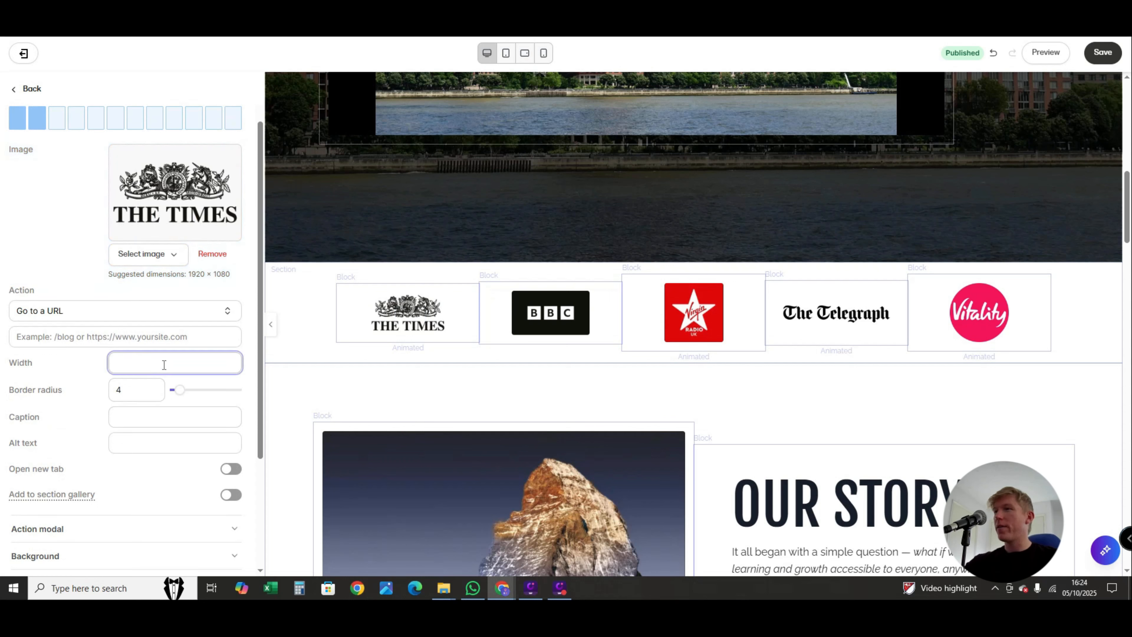
{"action": "type", "text": "30"}
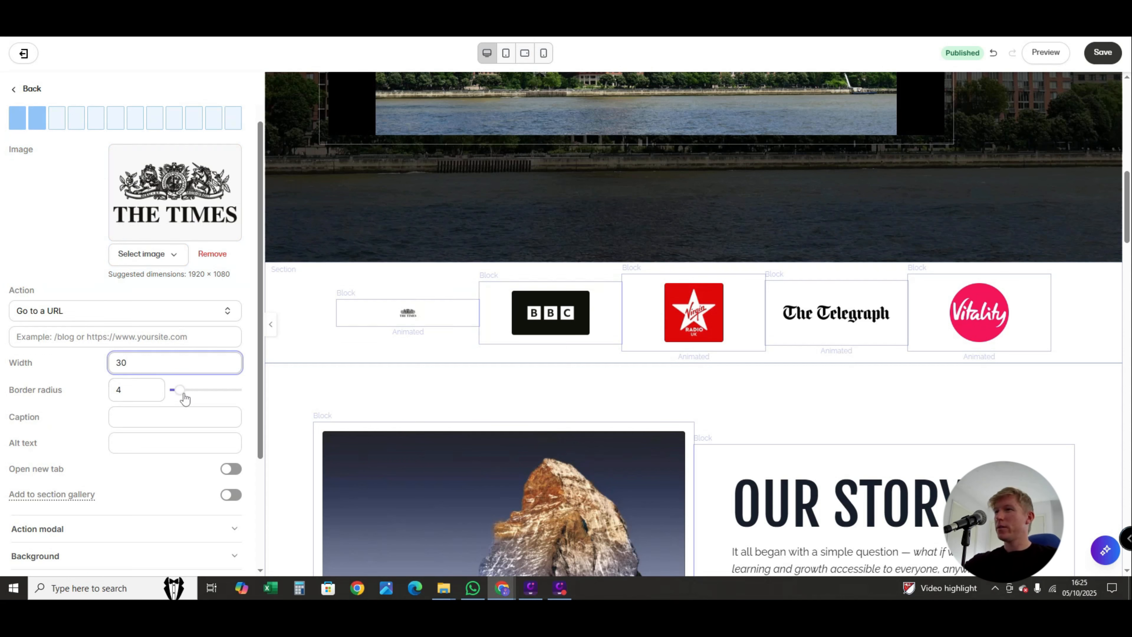
{"action": "left_click_drag", "start_coordinate": [179, 391], "coordinate": [243, 401]}
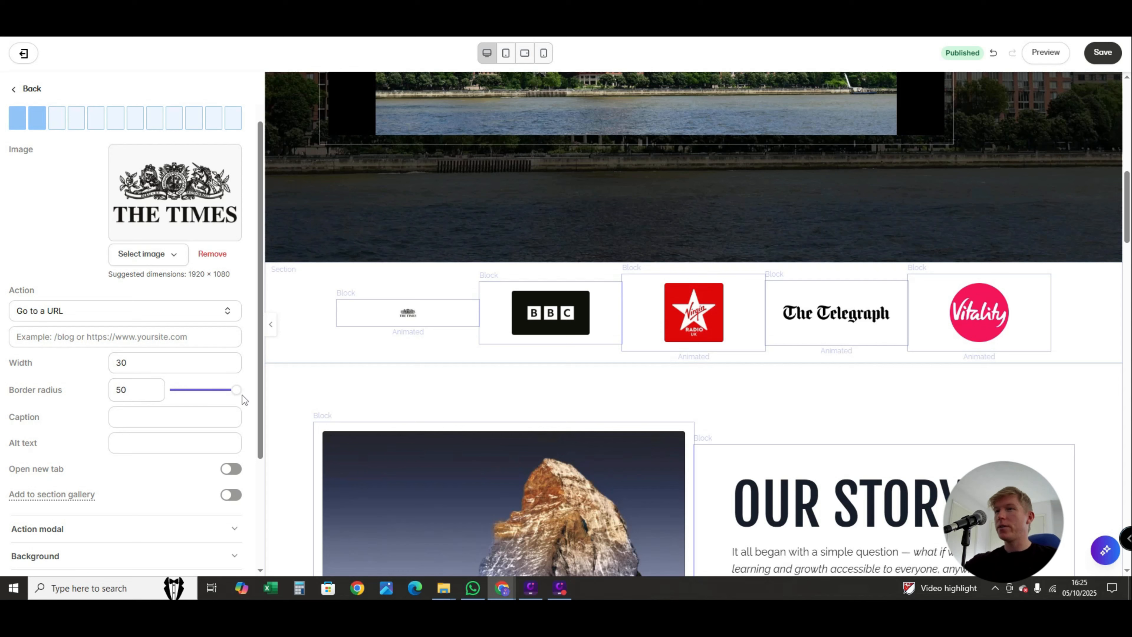
{"action": "scroll", "coordinate": [162, 449], "scroll_direction": "down", "scroll_amount": 3}
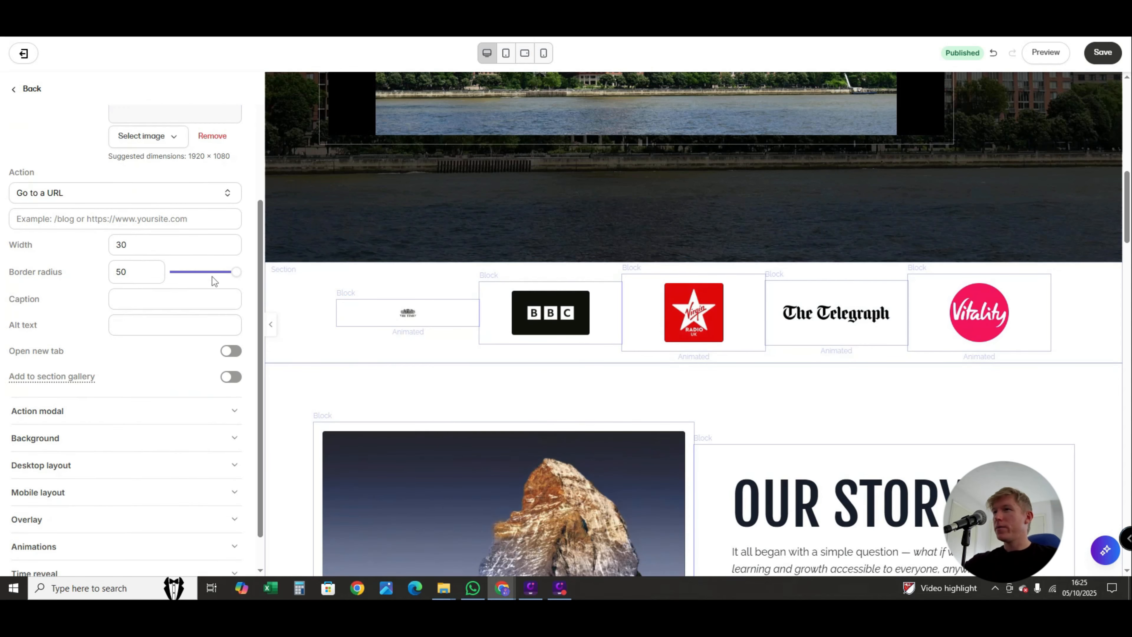
{"action": "left_click_drag", "start_coordinate": [236, 271], "coordinate": [152, 274]}
{"action": "left_click", "coordinate": [405, 313]}
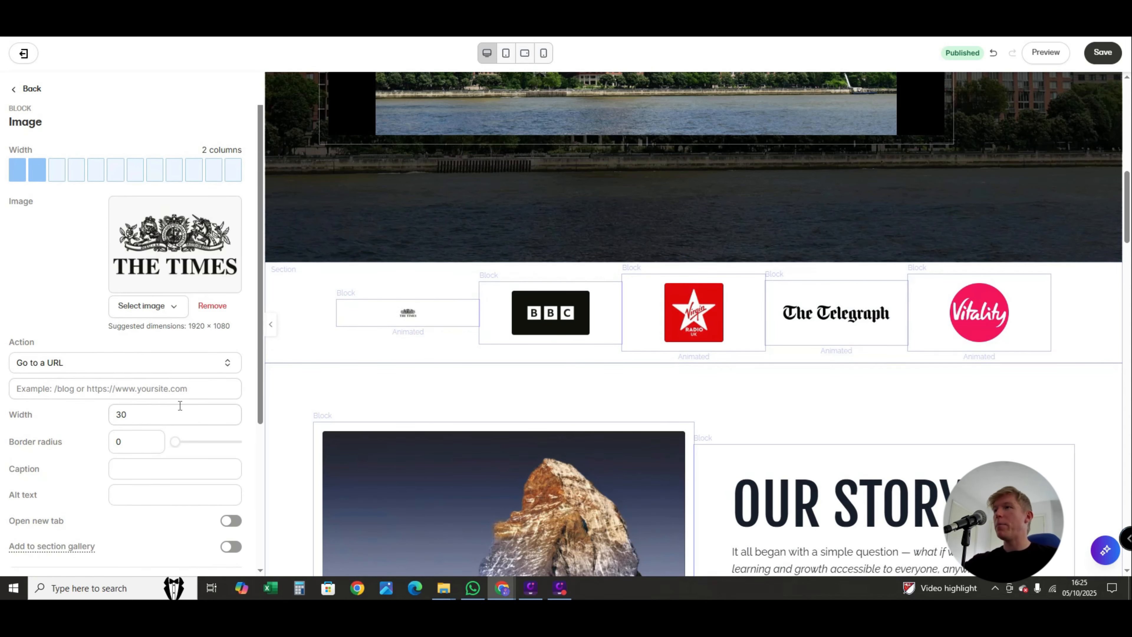
{"action": "scroll", "coordinate": [150, 380], "scroll_direction": "down", "scroll_amount": 3}
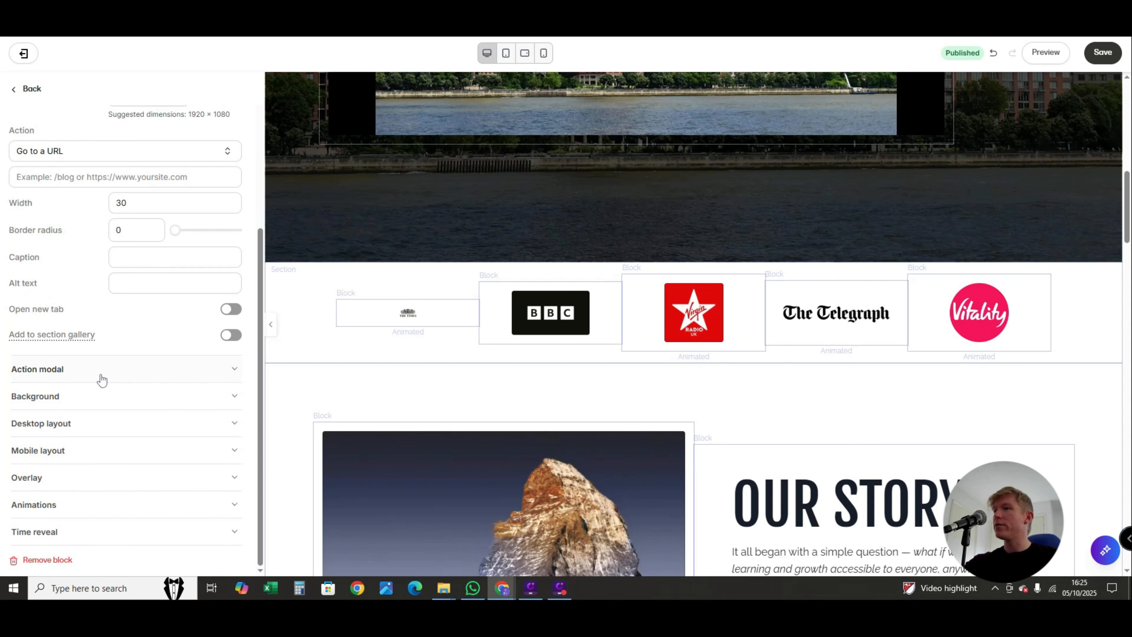
{"action": "scroll", "coordinate": [336, 449], "scroll_direction": "up", "scroll_amount": 2}
{"action": "scroll", "coordinate": [339, 439], "scroll_direction": "down", "scroll_amount": 2}
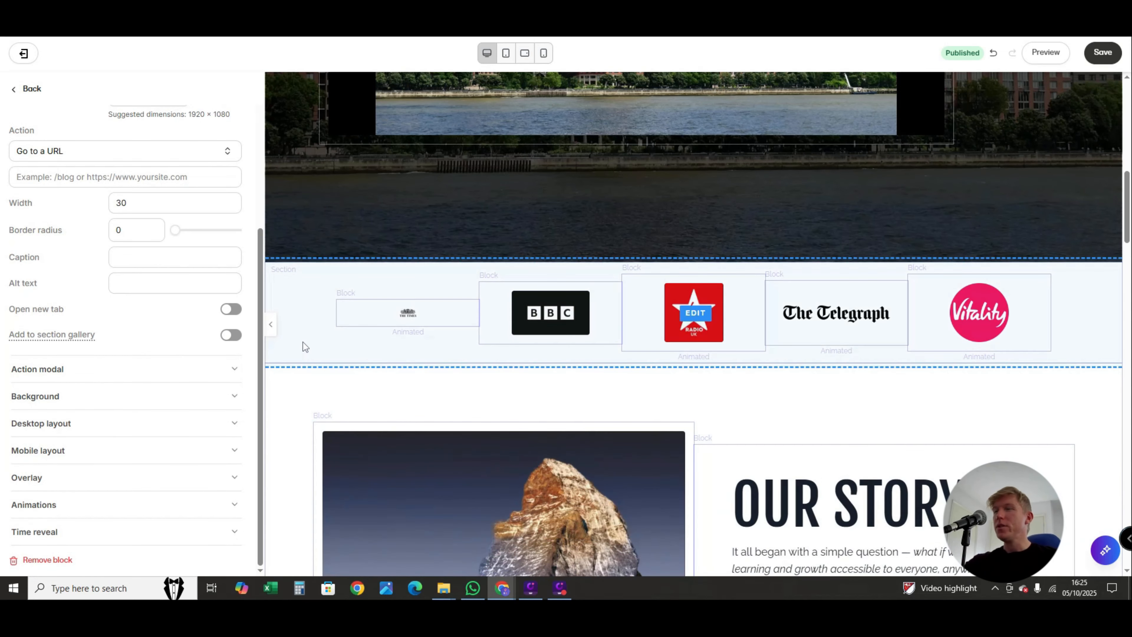
- Reorder the logo section's Image blocks to place The Times logo between The Telegraph and Vitality, and return to the page's section list
{"action": "left_click", "coordinate": [303, 343]}
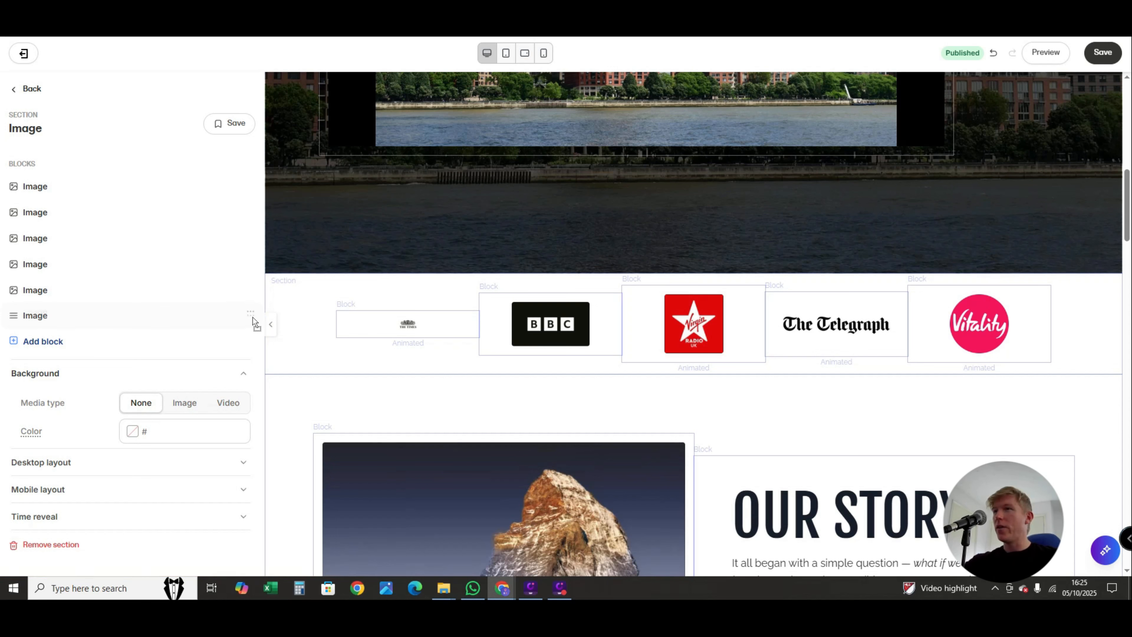
{"action": "left_click_drag", "start_coordinate": [245, 267], "coordinate": [242, 235]}
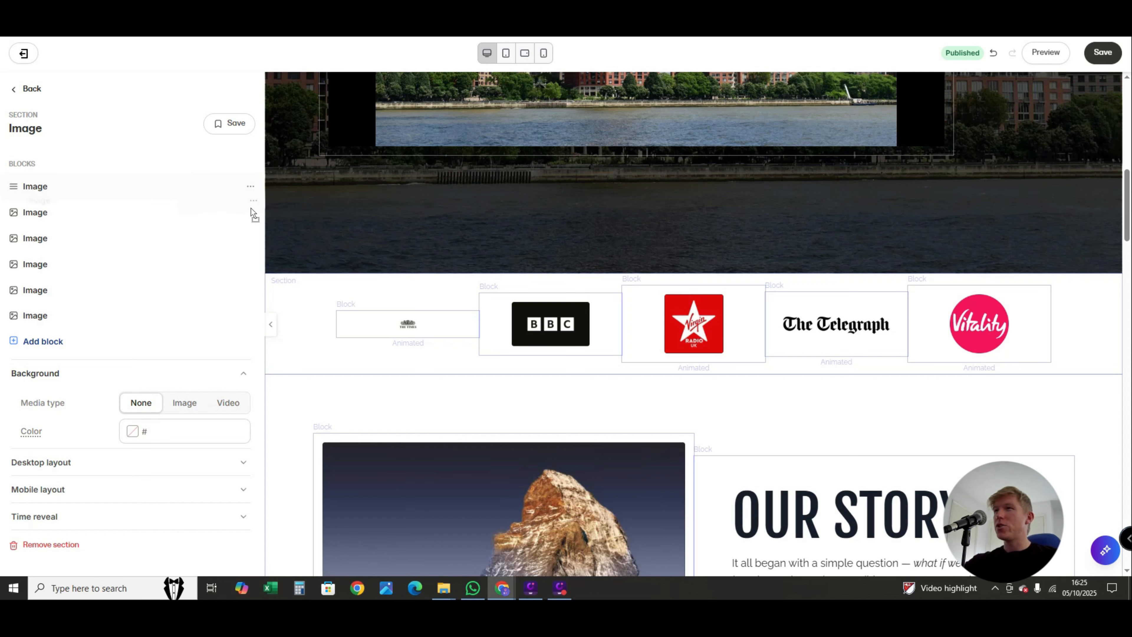
{"action": "left_click_drag", "start_coordinate": [244, 272], "coordinate": [222, 296]}
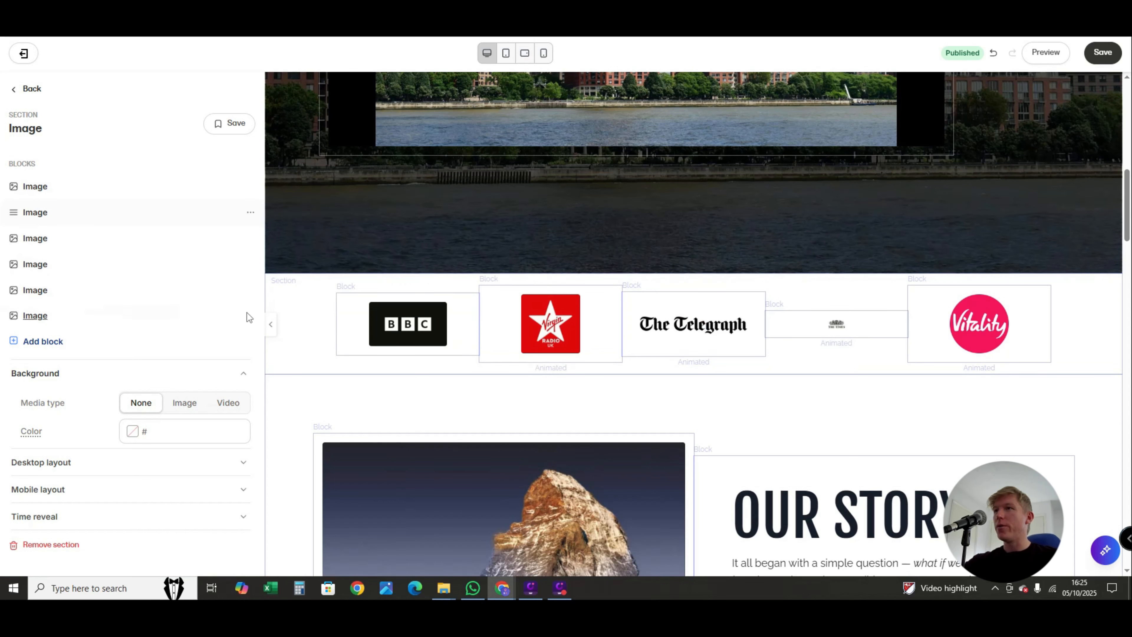
{"action": "left_click", "coordinate": [18, 91]}
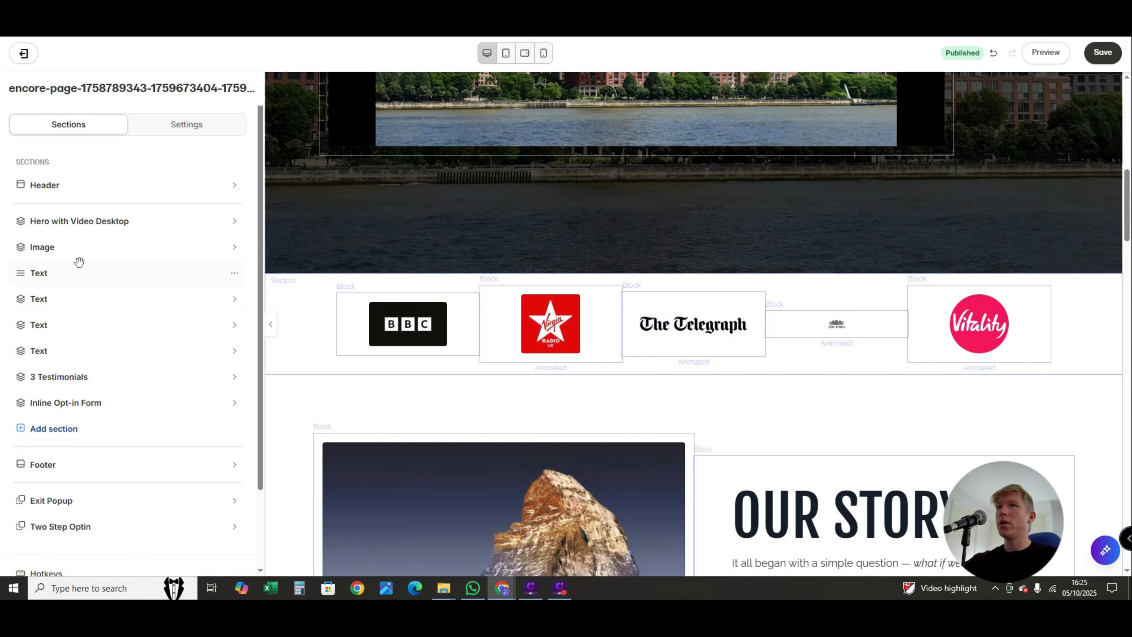
{"action": "scroll", "coordinate": [87, 262], "scroll_direction": "down", "scroll_amount": 3}
{"action": "scroll", "coordinate": [180, 394], "scroll_direction": "up", "scroll_amount": 3}
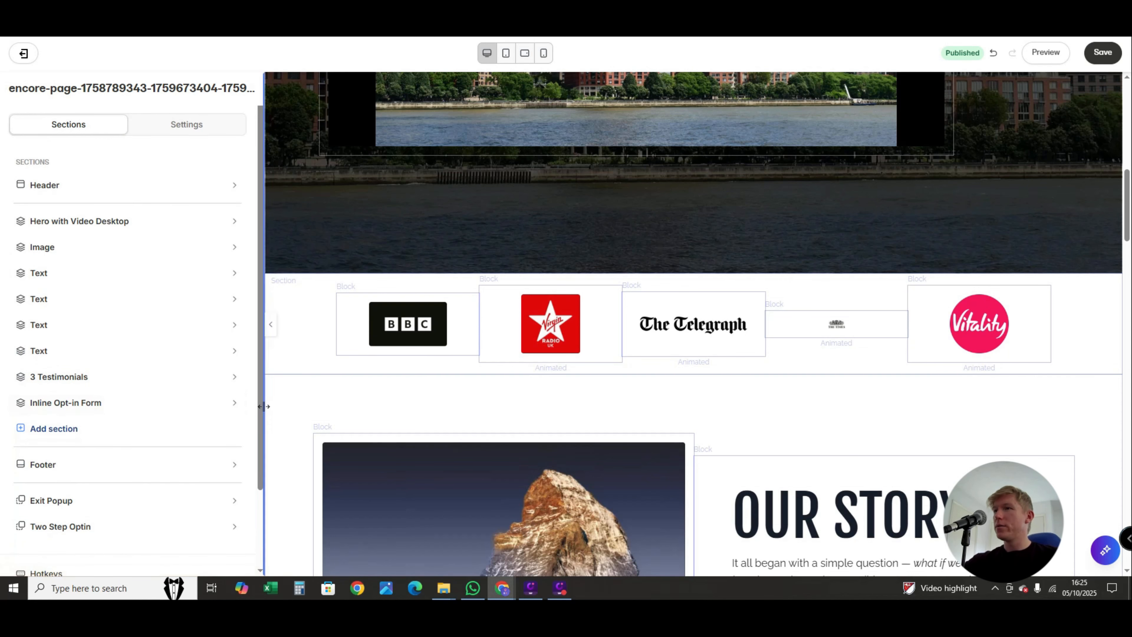
- Move the Inline Opt-in Form section directly below the Hero with Video Desktop section and duplicate it
{"action": "mouse_move", "coordinate": [242, 404]}
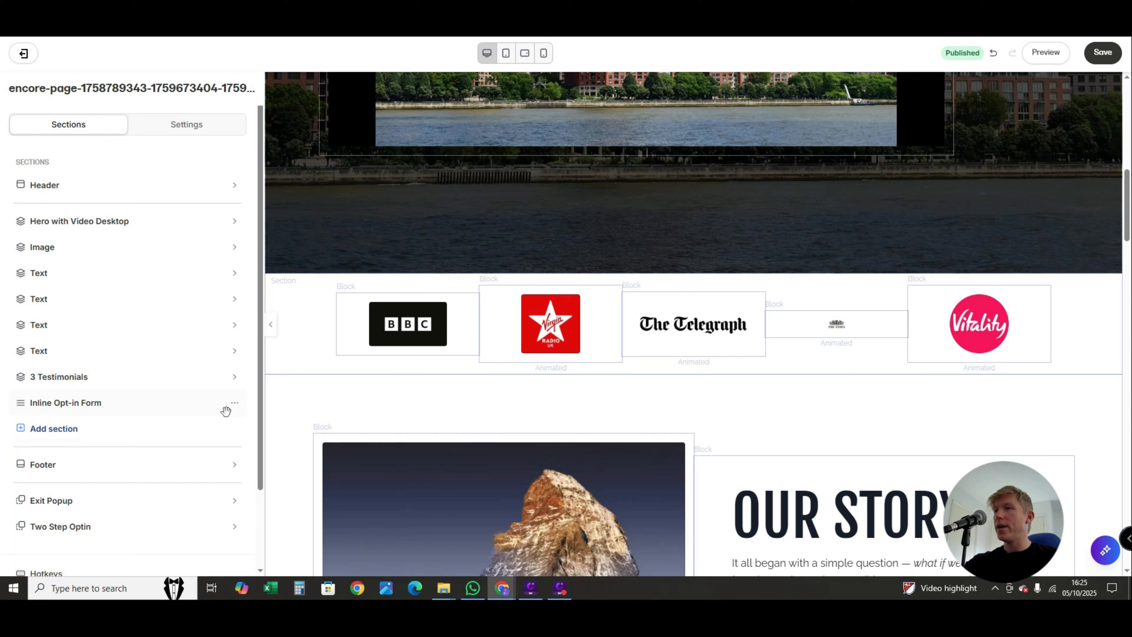
{"action": "left_click_drag", "start_coordinate": [235, 409], "coordinate": [223, 258]}
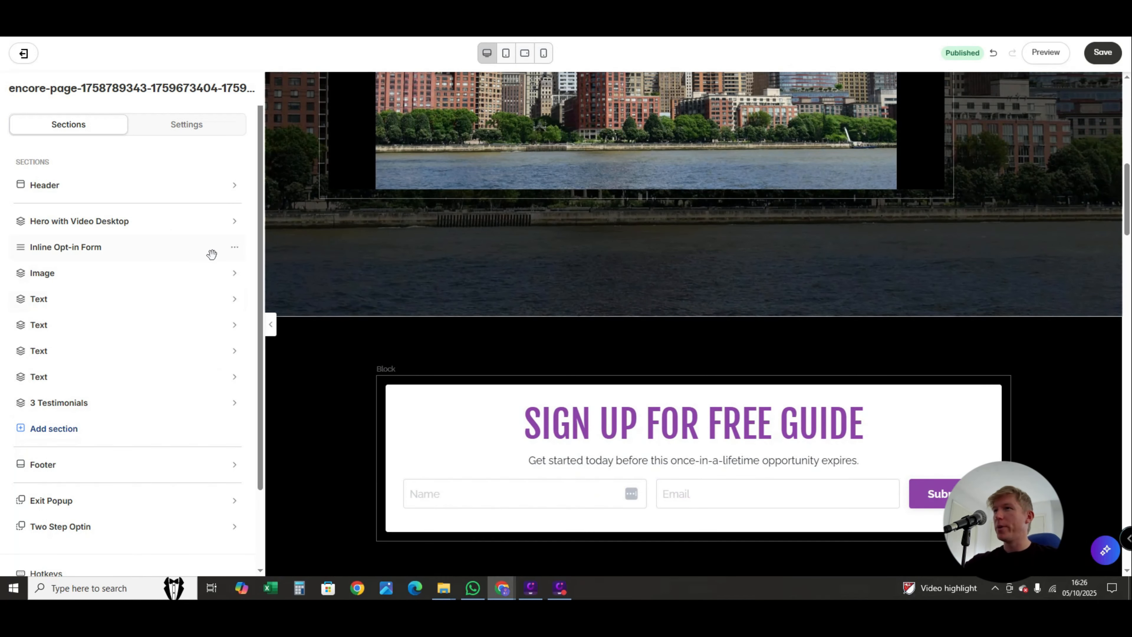
{"action": "left_click", "coordinate": [234, 247]}
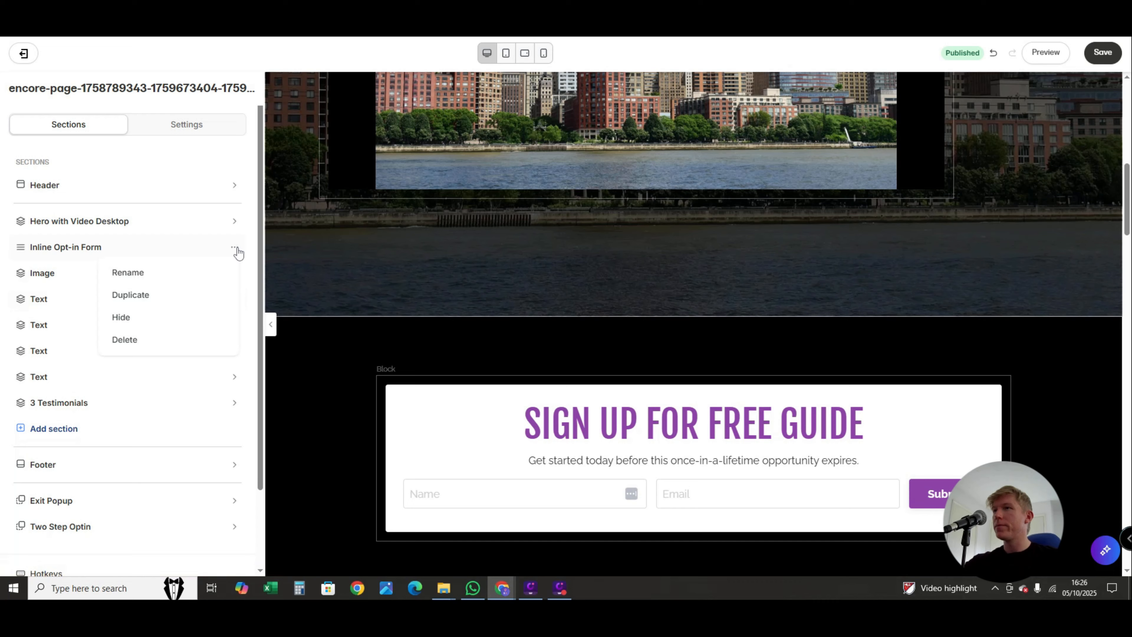
{"action": "left_click", "coordinate": [151, 296]}
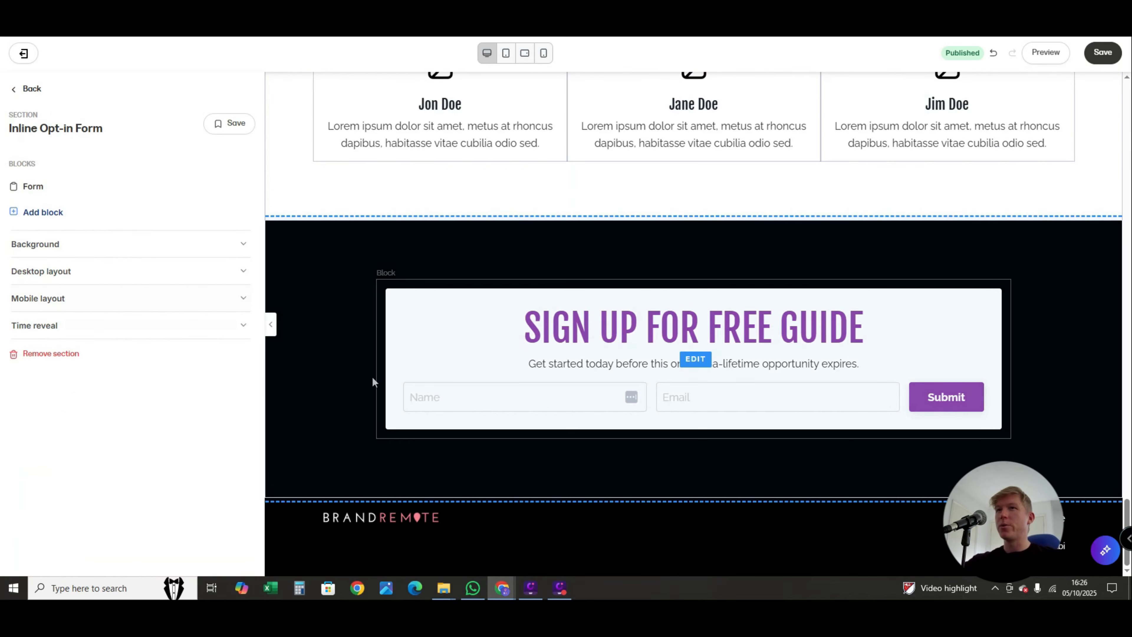
- Reorder the Our Story section's blocks to place the Text block before the Image block
{"action": "scroll", "coordinate": [377, 404], "scroll_direction": "up", "scroll_amount": 10}
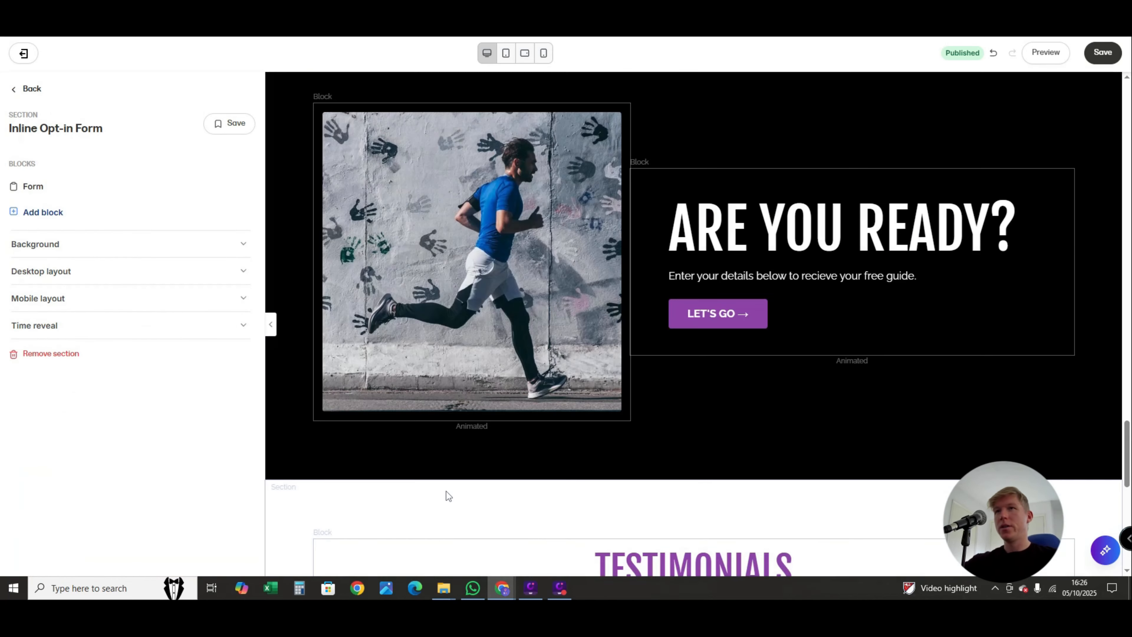
{"action": "scroll", "coordinate": [448, 495], "scroll_direction": "up", "scroll_amount": 20}
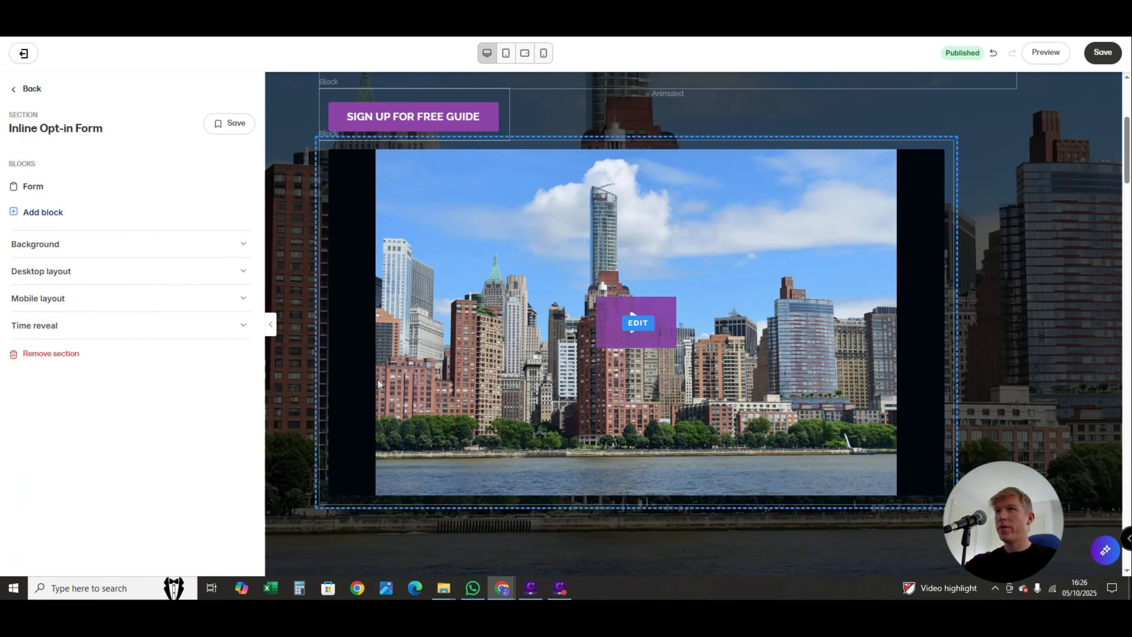
{"action": "scroll", "coordinate": [378, 383], "scroll_direction": "up", "scroll_amount": 5}
{"action": "scroll", "coordinate": [417, 462], "scroll_direction": "down", "scroll_amount": 12}
{"action": "scroll", "coordinate": [438, 452], "scroll_direction": "up", "scroll_amount": 4}
{"action": "scroll", "coordinate": [419, 457], "scroll_direction": "down", "scroll_amount": 15}
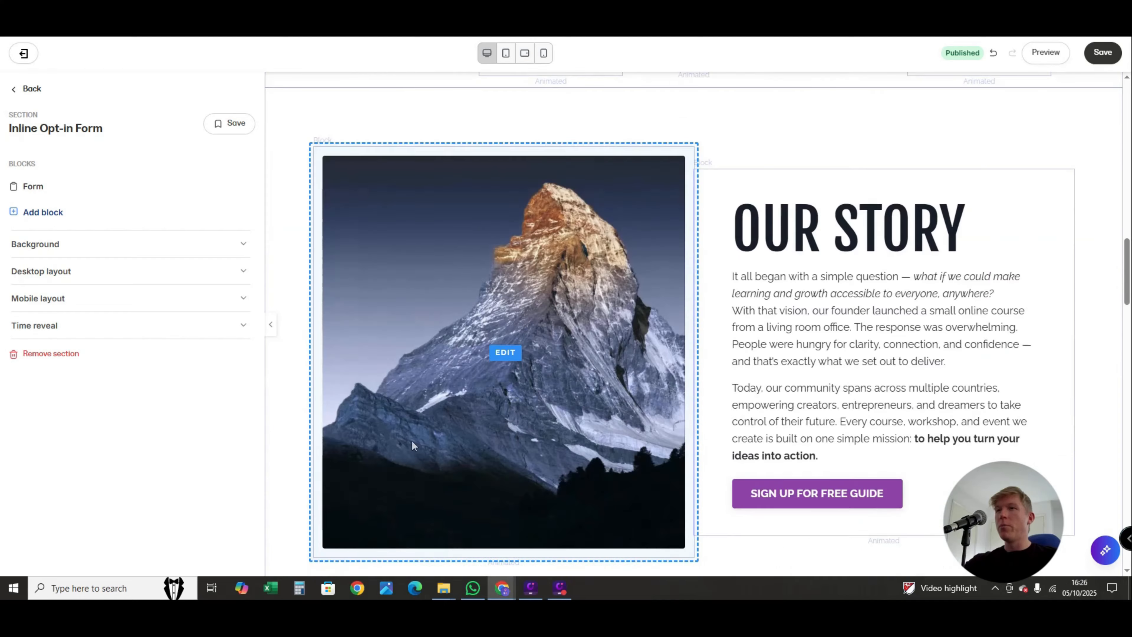
{"action": "left_click", "coordinate": [289, 242]}
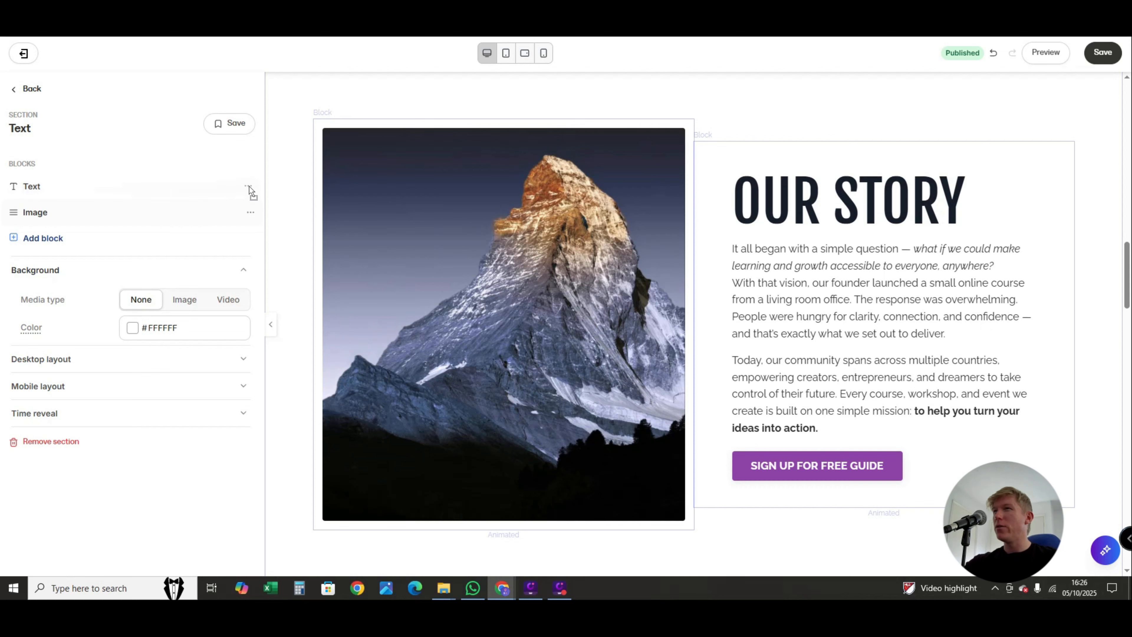
{"action": "left_click_drag", "start_coordinate": [249, 186], "coordinate": [250, 186]}
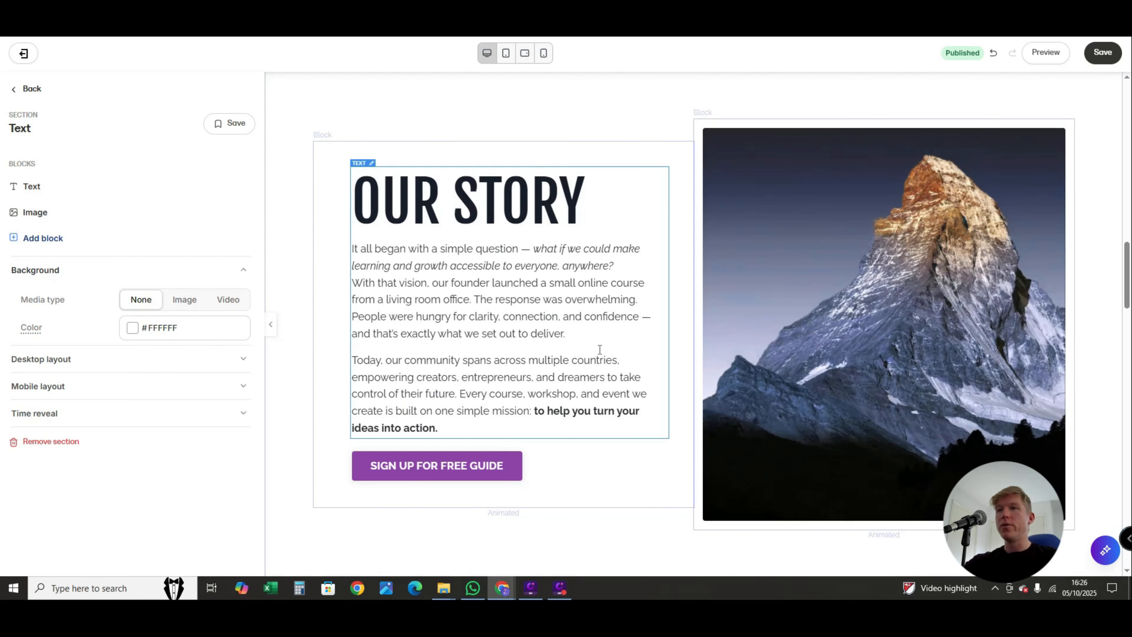
- Check the image selection options and the editable text of the first Amazing Feature card in the Benefits section
{"action": "scroll", "coordinate": [599, 354], "scroll_direction": "down", "scroll_amount": 5}
{"action": "scroll", "coordinate": [597, 350], "scroll_direction": "down", "scroll_amount": 5}
{"action": "scroll", "coordinate": [530, 401], "scroll_direction": "up", "scroll_amount": 5}
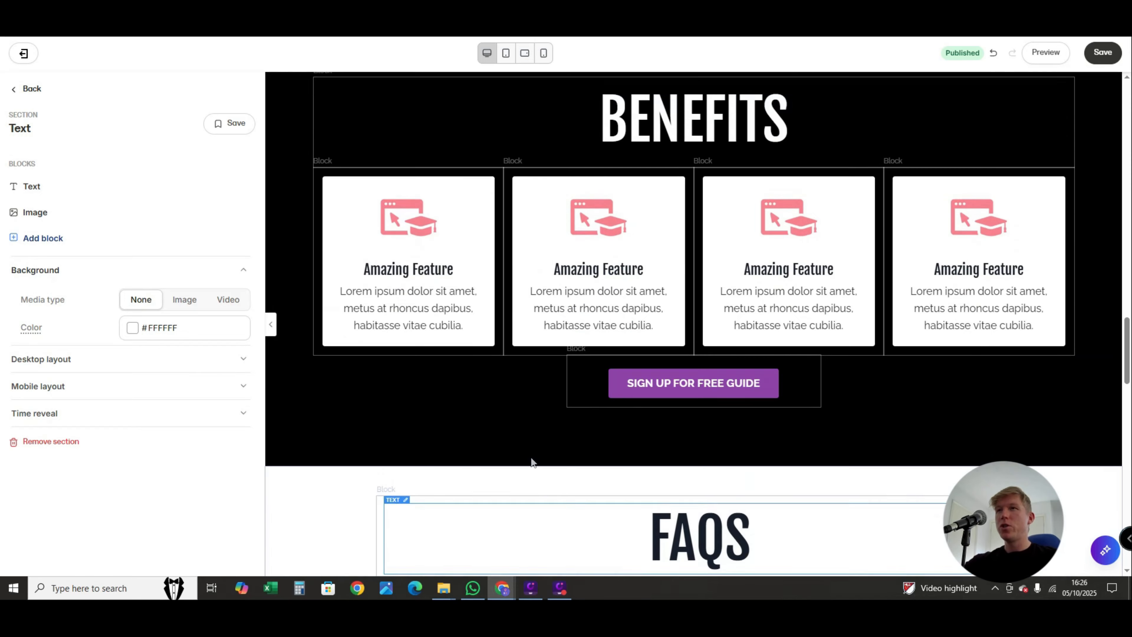
{"action": "scroll", "coordinate": [588, 453], "scroll_direction": "down", "scroll_amount": 2}
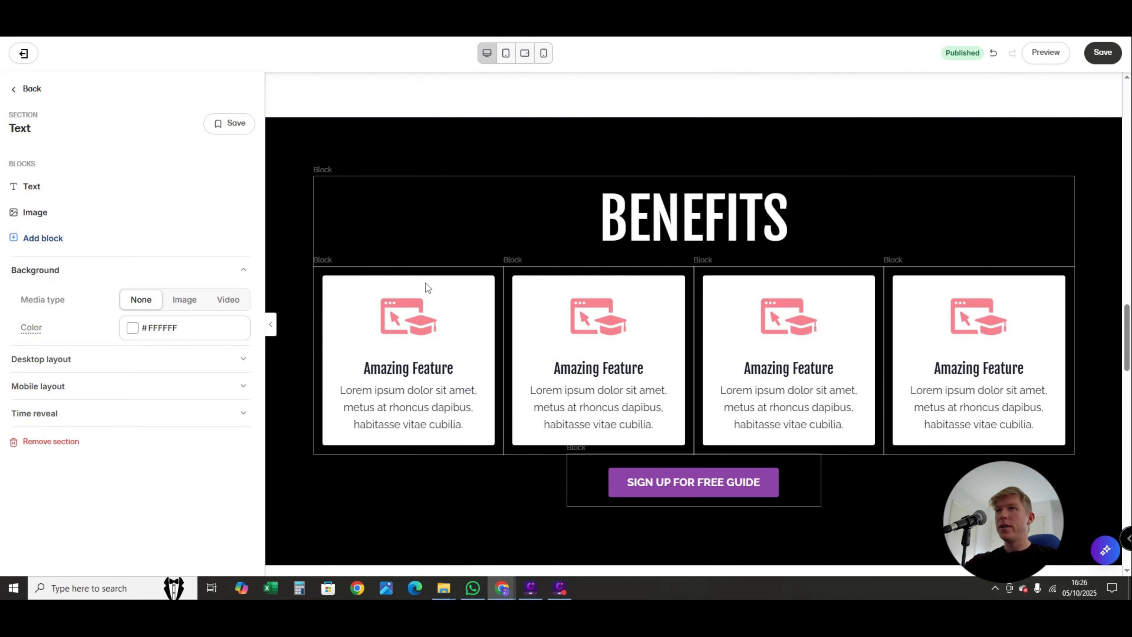
{"action": "left_click", "coordinate": [403, 322]}
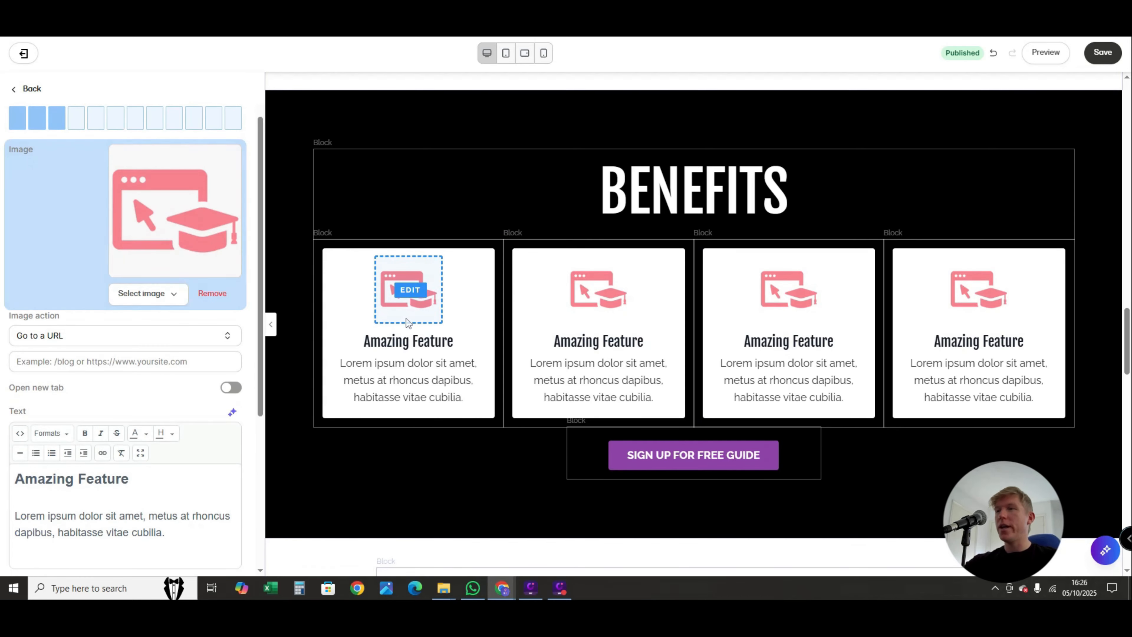
{"action": "left_click", "coordinate": [140, 294]}
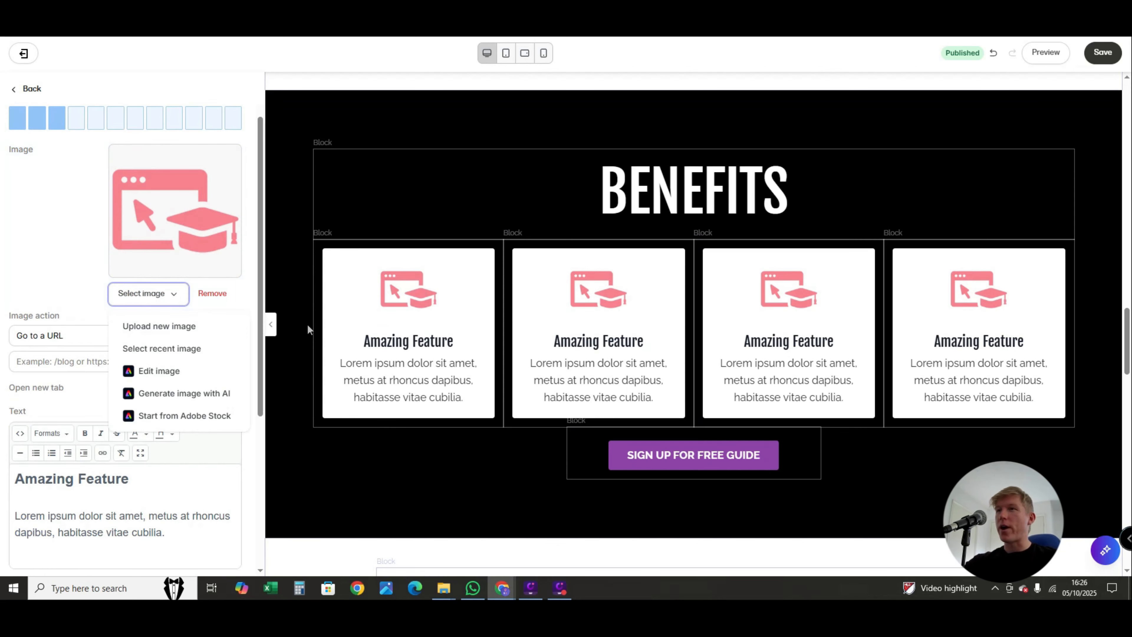
{"action": "left_click", "coordinate": [406, 363]}
{"action": "triple_click", "coordinate": [406, 363]}
{"action": "left_click", "coordinate": [375, 363]}
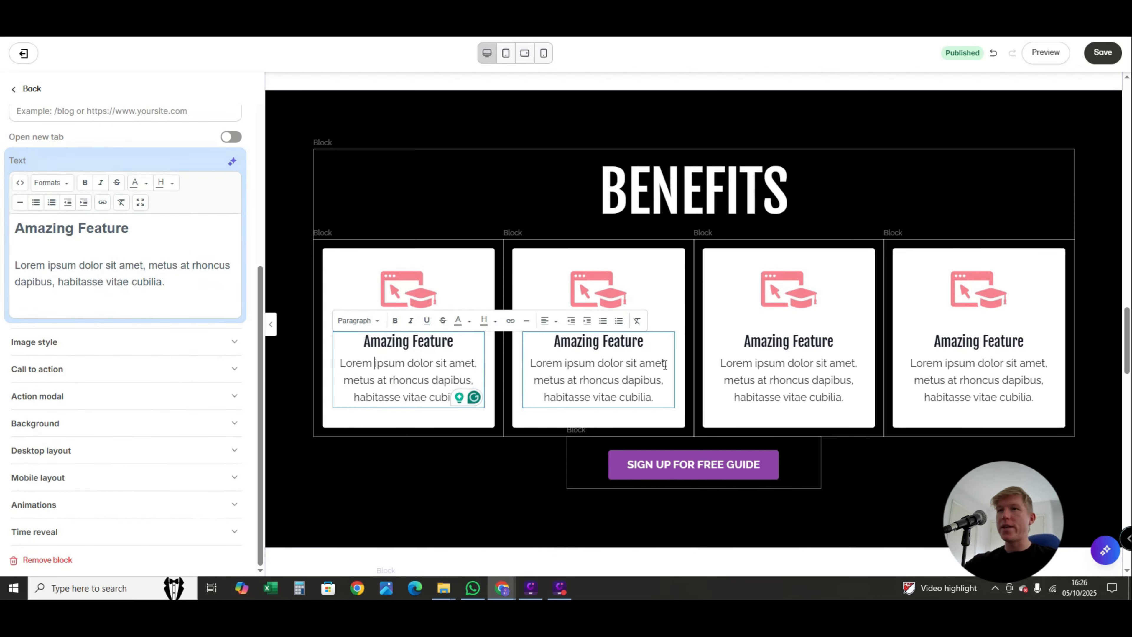
- Review the action settings of the Benefits section's SIGN UP FOR FREE GUIDE button, and return to the page's section list
{"action": "scroll", "coordinate": [666, 348], "scroll_direction": "down", "scroll_amount": 5}
{"action": "scroll", "coordinate": [669, 321], "scroll_direction": "down", "scroll_amount": 5}
{"action": "scroll", "coordinate": [670, 305], "scroll_direction": "up", "scroll_amount": 6}
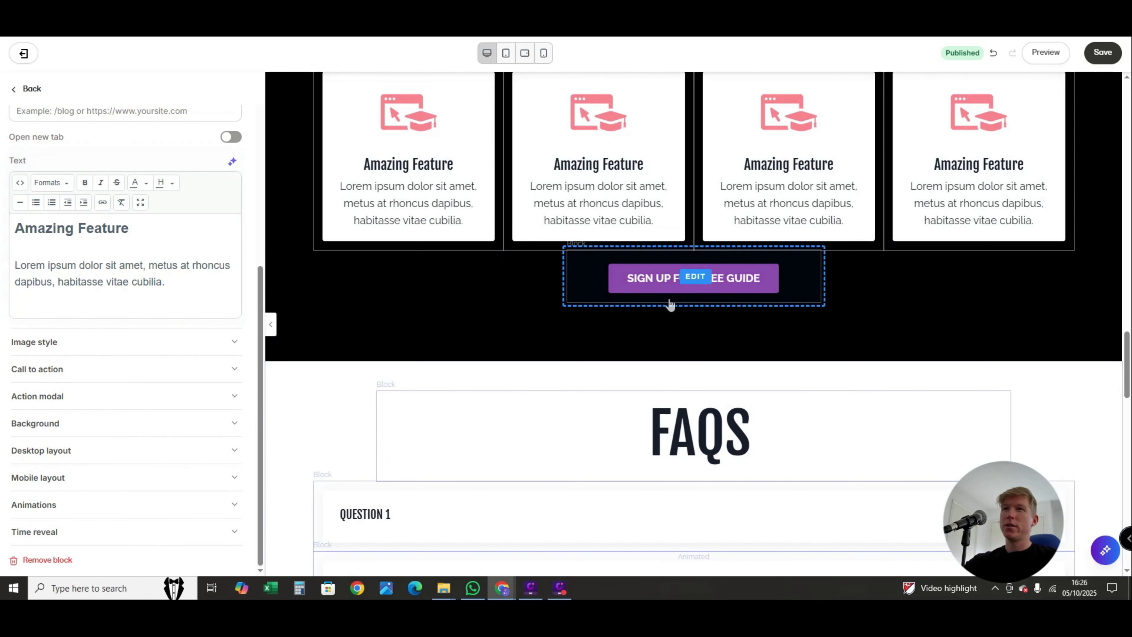
{"action": "left_click", "coordinate": [669, 278]}
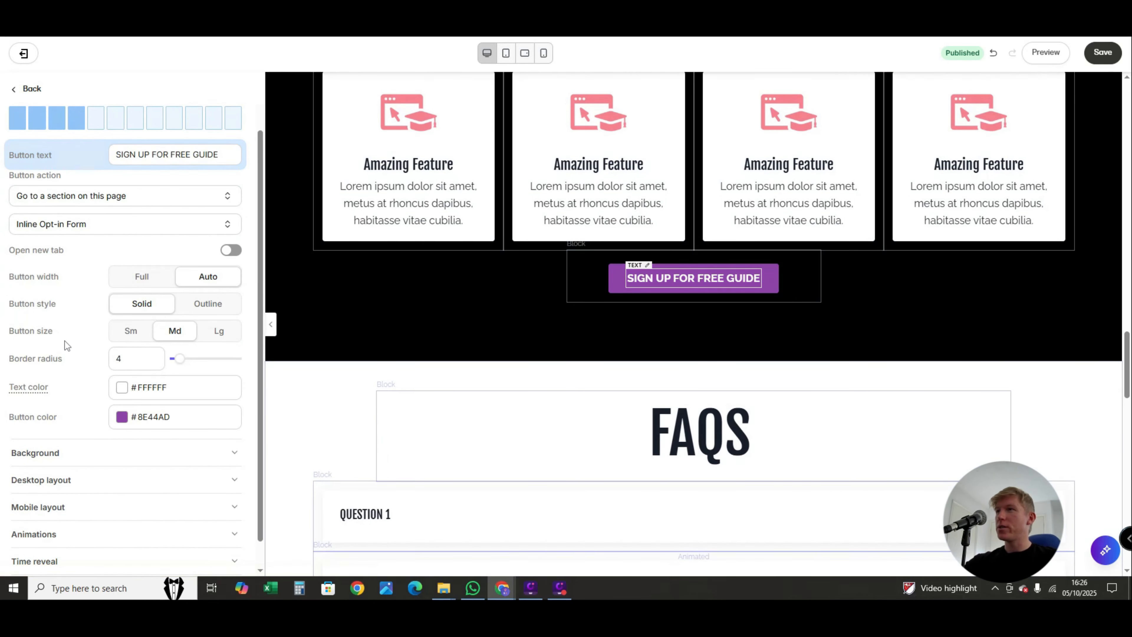
{"action": "scroll", "coordinate": [231, 423], "scroll_direction": "up", "scroll_amount": 2}
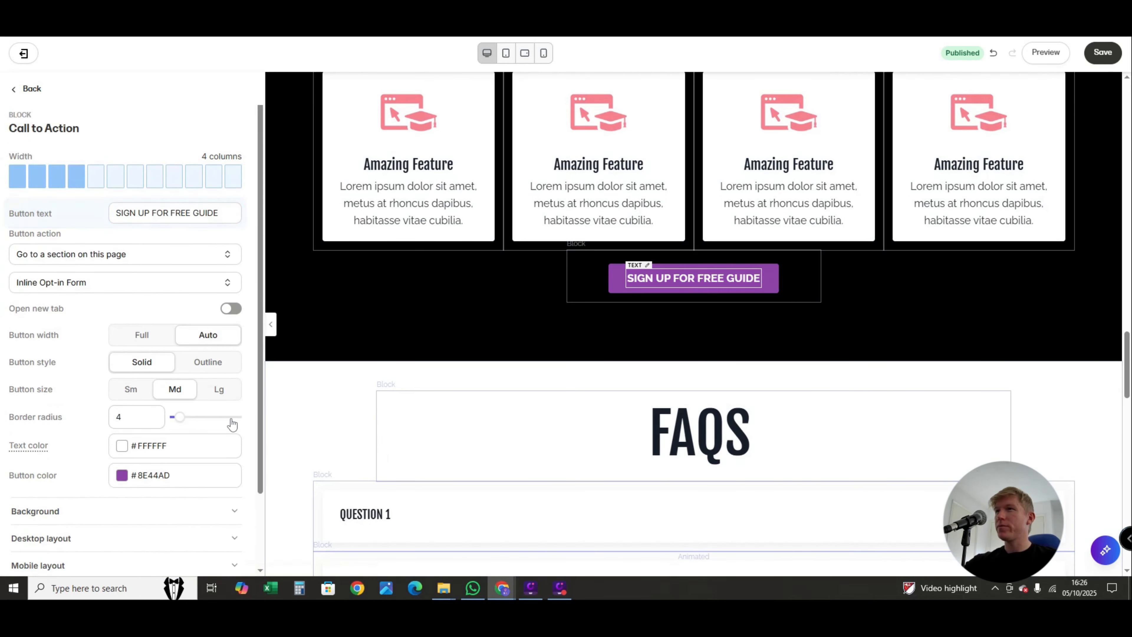
{"action": "left_click", "coordinate": [18, 91]}
{"action": "left_click", "coordinate": [18, 94]}
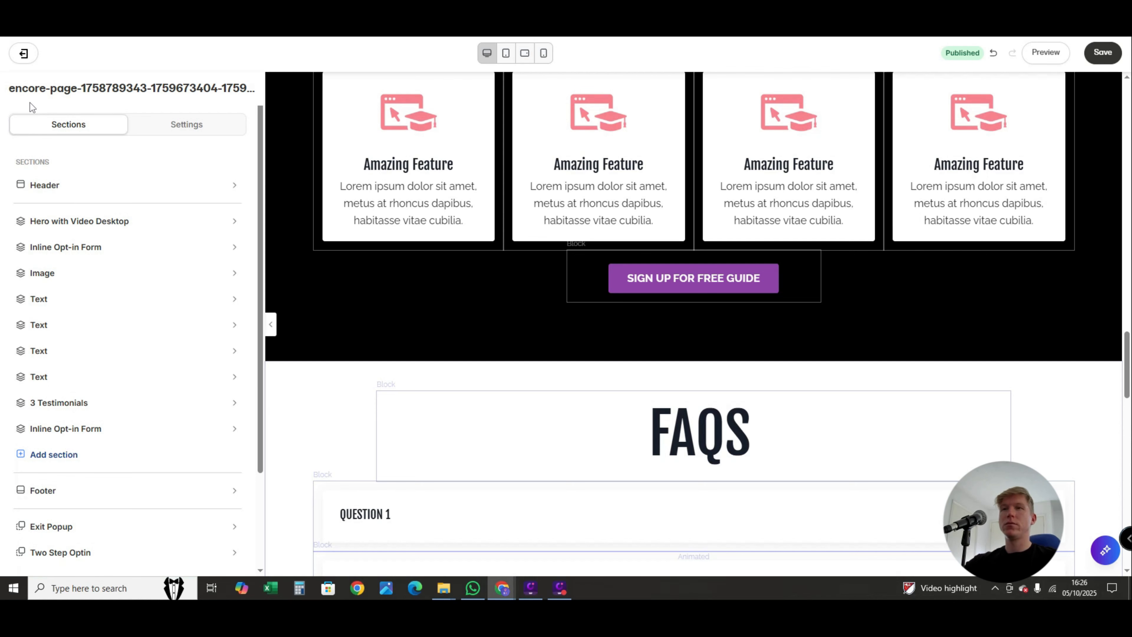
- Open the settings of the QUESTION 1 accordion block in the FAQs section
{"action": "scroll", "coordinate": [512, 441], "scroll_direction": "down", "scroll_amount": 10}
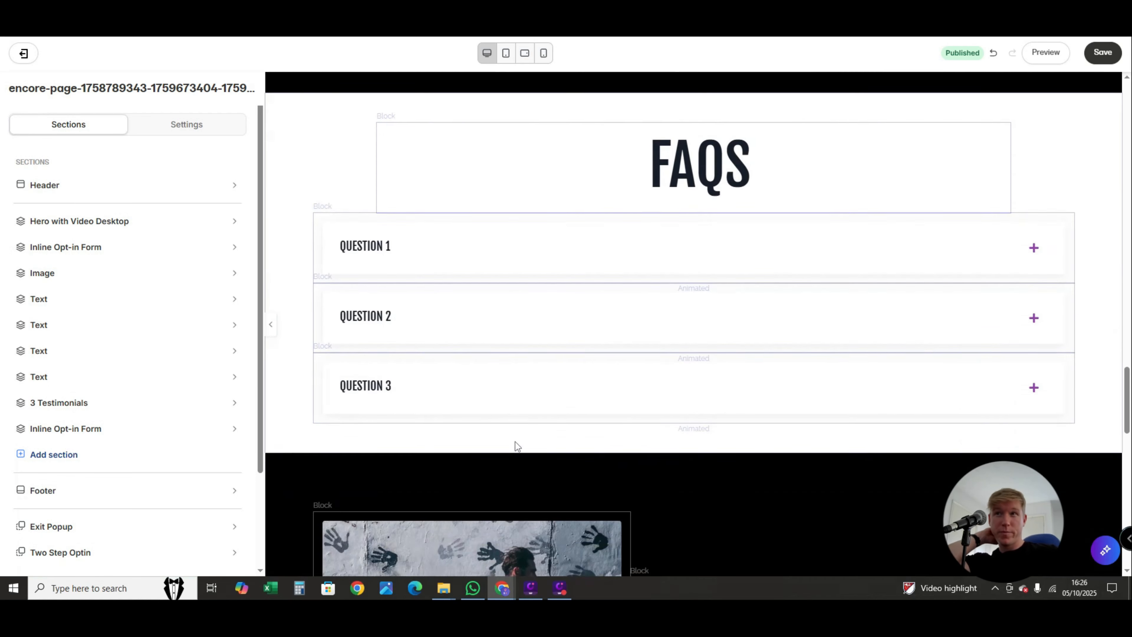
{"action": "scroll", "coordinate": [515, 442], "scroll_direction": "up", "scroll_amount": 6}
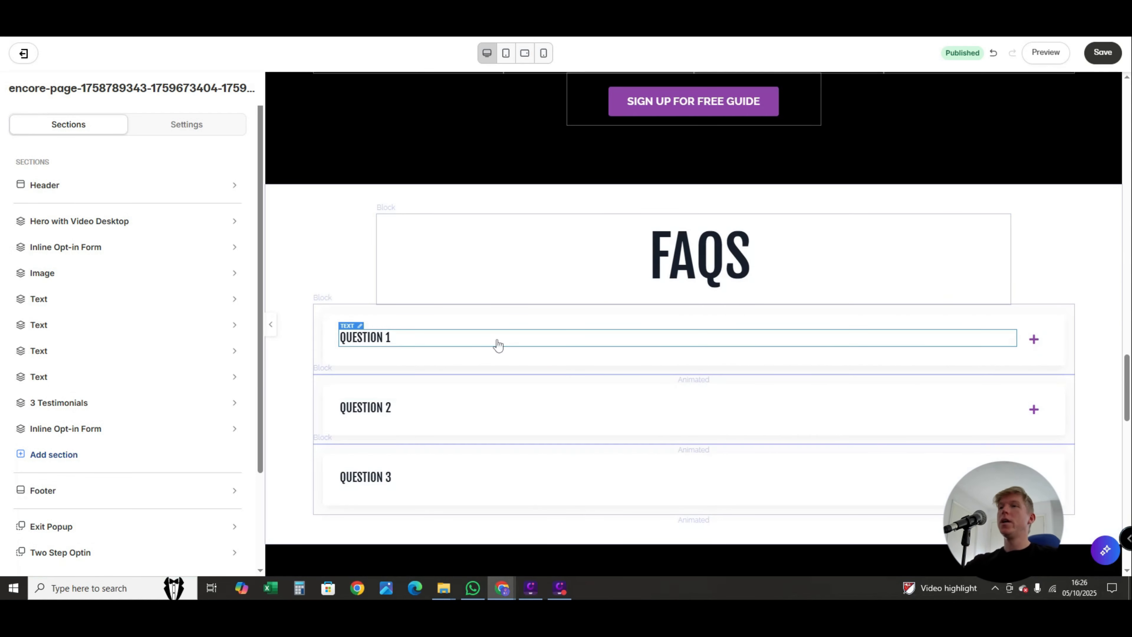
{"action": "left_click", "coordinate": [463, 363]}
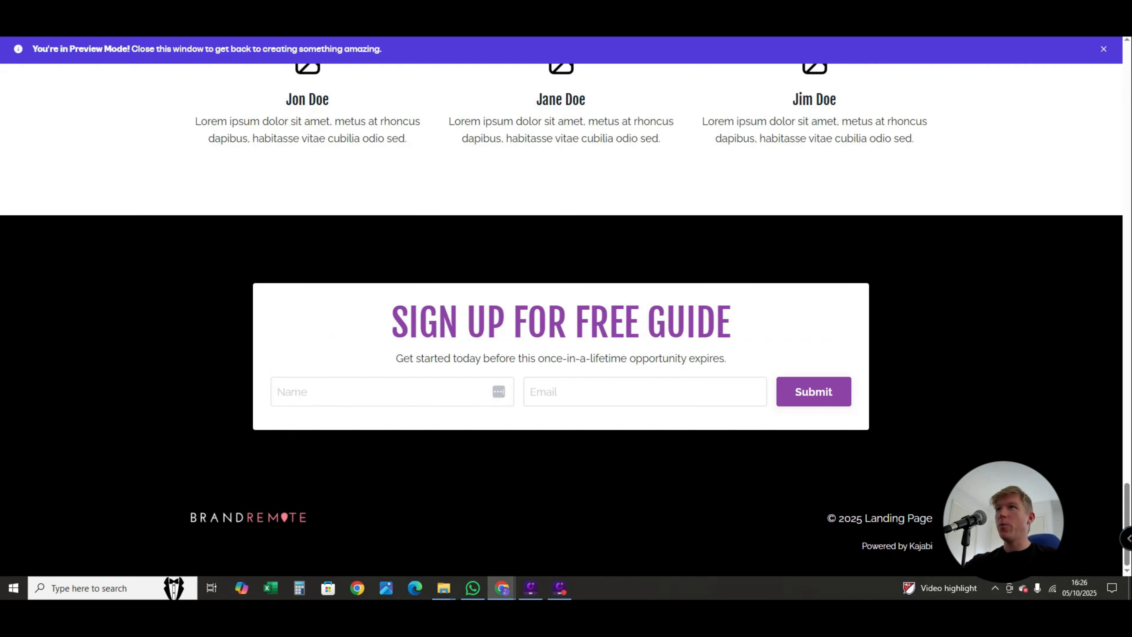
- Preview the landing page, expand all three FAQ questions to check their answers, and close the preview
{"action": "scroll", "coordinate": [679, 456], "scroll_direction": "up", "scroll_amount": 10}
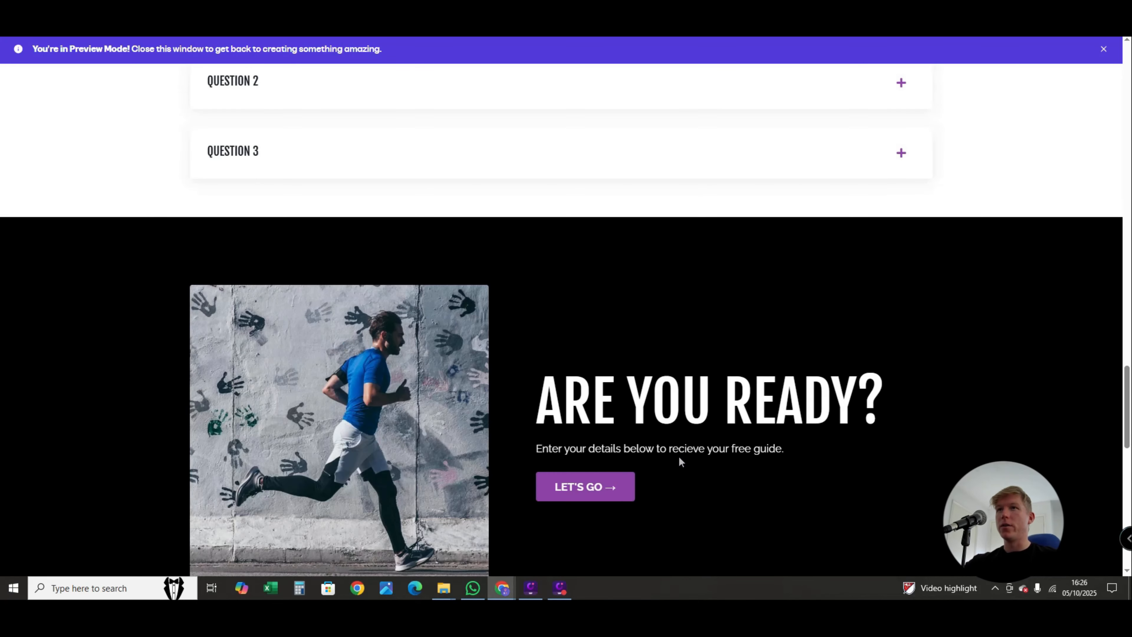
{"action": "scroll", "coordinate": [678, 458], "scroll_direction": "down", "scroll_amount": 4}
{"action": "scroll", "coordinate": [669, 490], "scroll_direction": "up", "scroll_amount": 12}
{"action": "scroll", "coordinate": [463, 391], "scroll_direction": "down", "scroll_amount": 5}
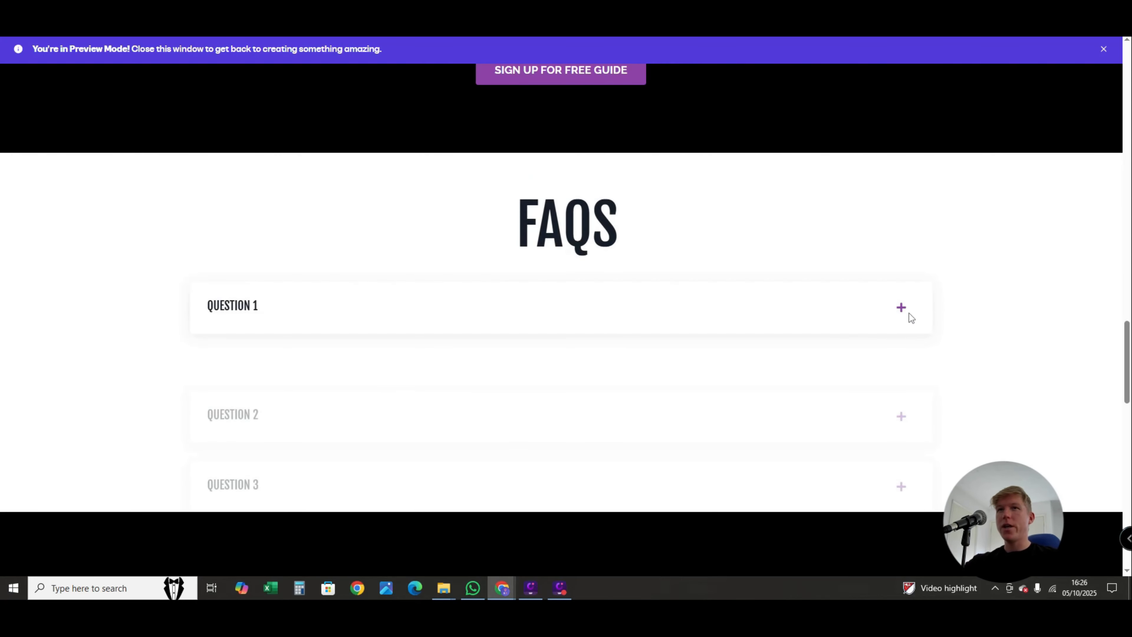
{"action": "left_click", "coordinate": [903, 308]}
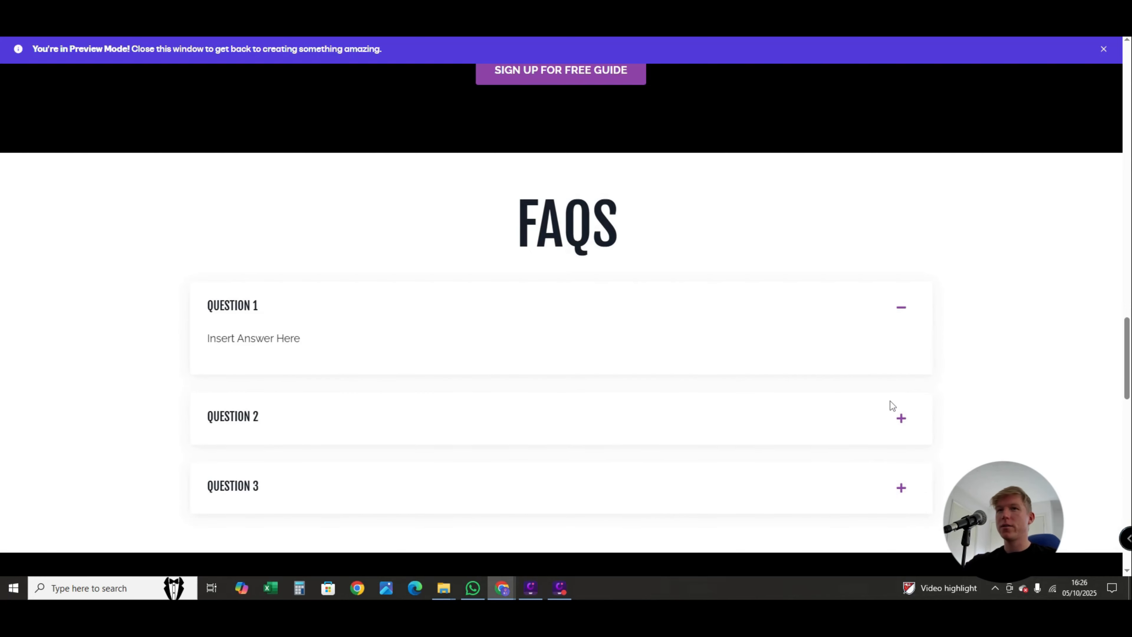
{"action": "left_click", "coordinate": [902, 418]}
{"action": "scroll", "coordinate": [903, 415], "scroll_direction": "down", "scroll_amount": 4}
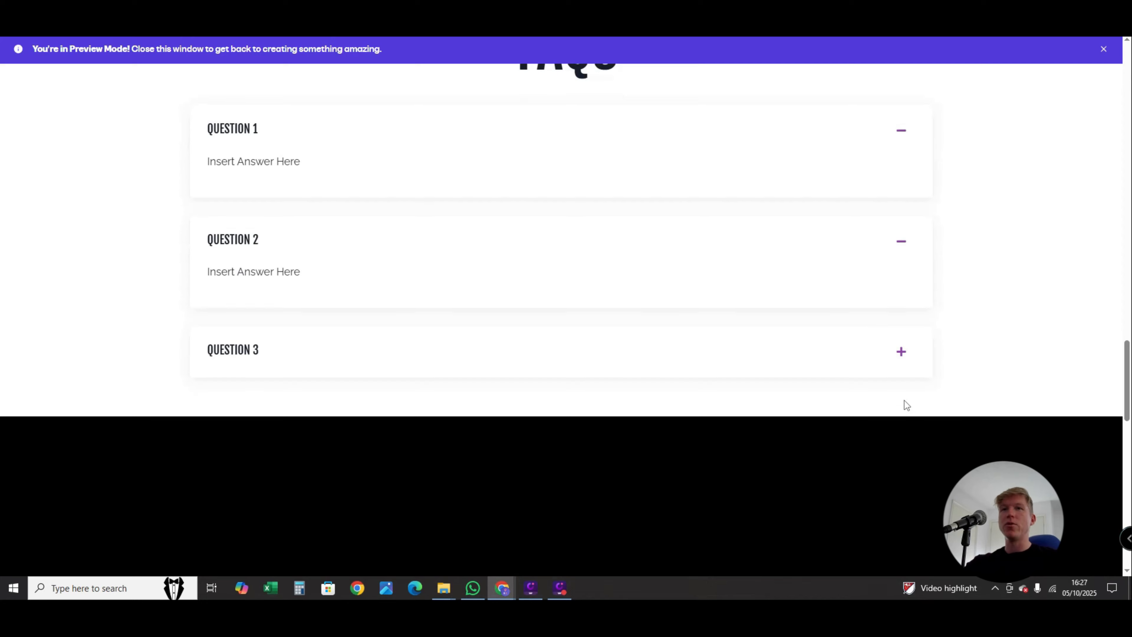
{"action": "left_click", "coordinate": [900, 351]}
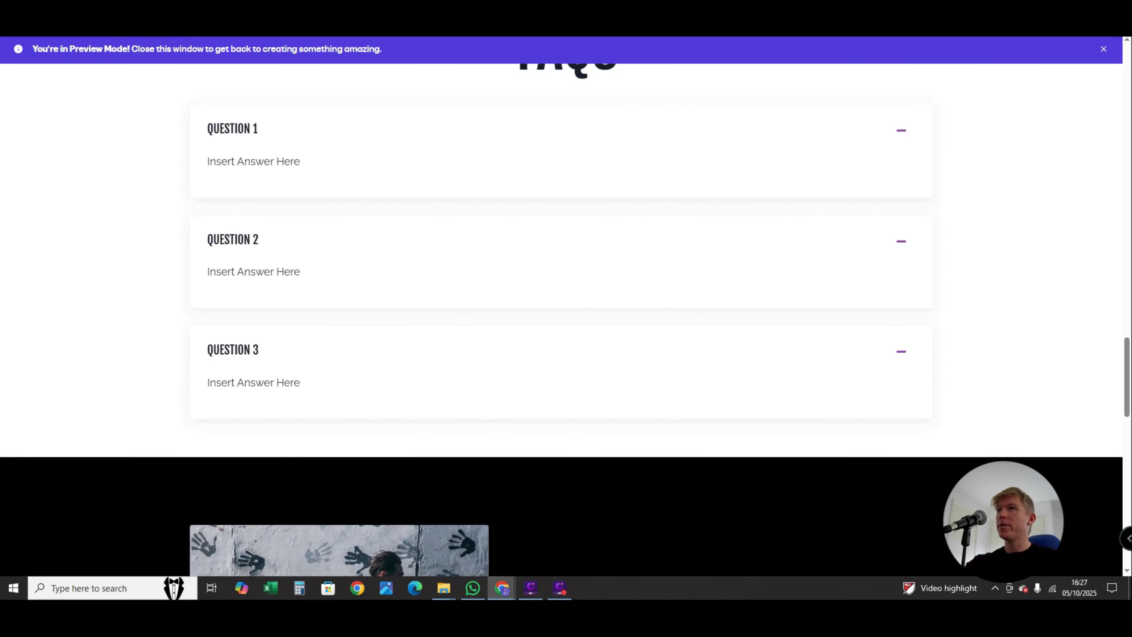
{"action": "key", "text": "ctrl+w"}
- Check the inline text editing of QUESTION 1's answer and heading in the FAQs section
{"action": "scroll", "coordinate": [372, 291], "scroll_direction": "down", "scroll_amount": 1}
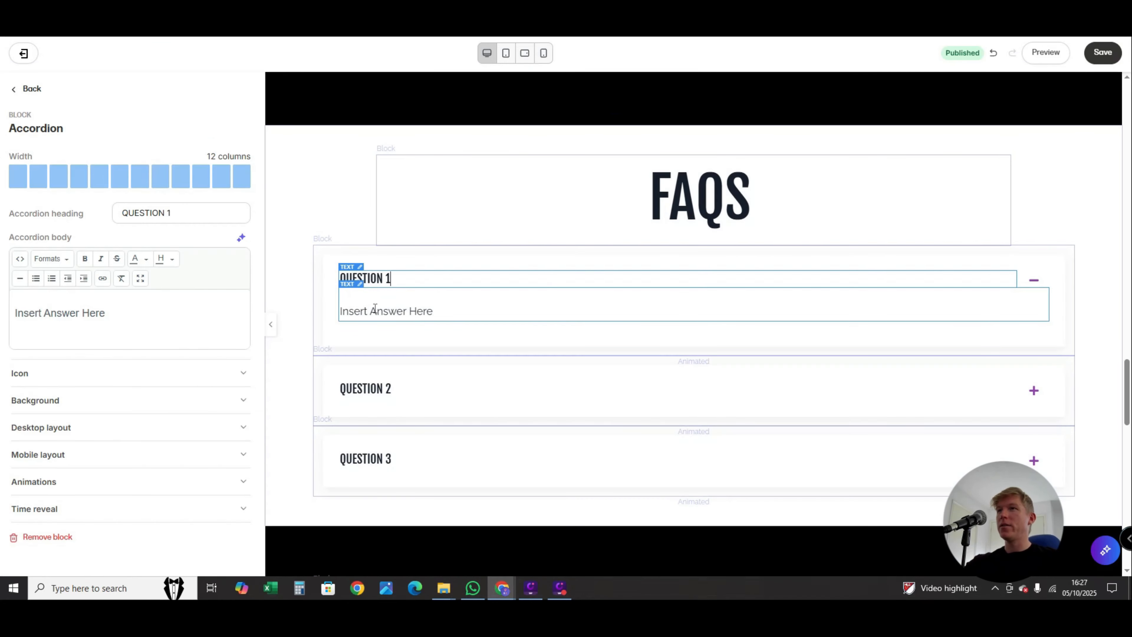
{"action": "double_click", "coordinate": [377, 310]}
{"action": "triple_click", "coordinate": [376, 311]}
{"action": "left_click", "coordinate": [442, 311]}
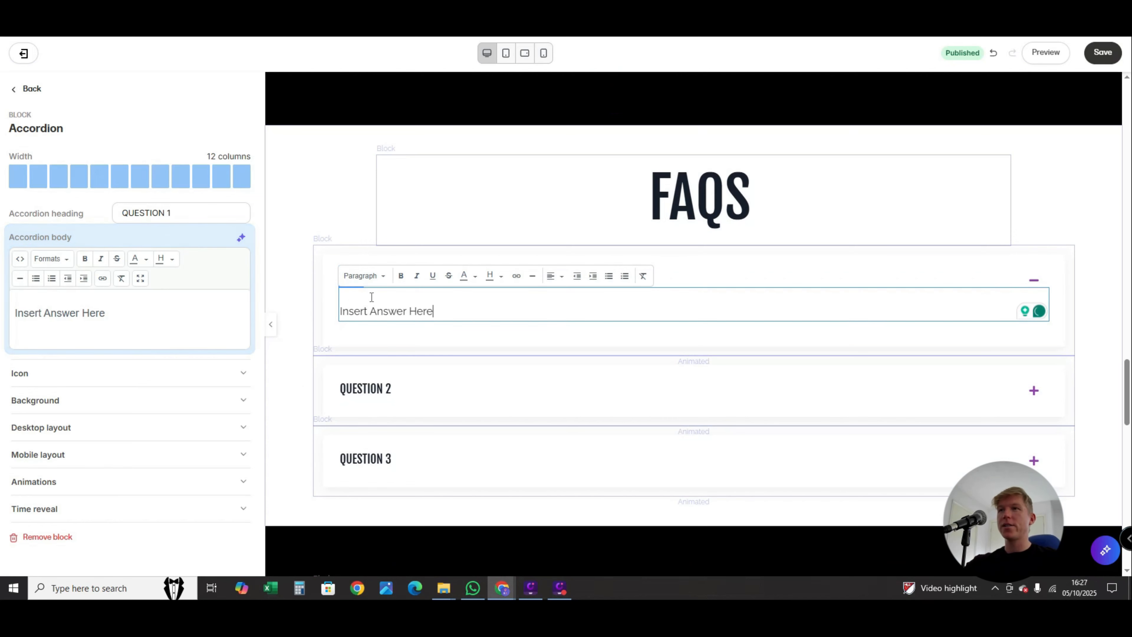
{"action": "left_click", "coordinate": [412, 349]}
{"action": "double_click", "coordinate": [375, 279]}
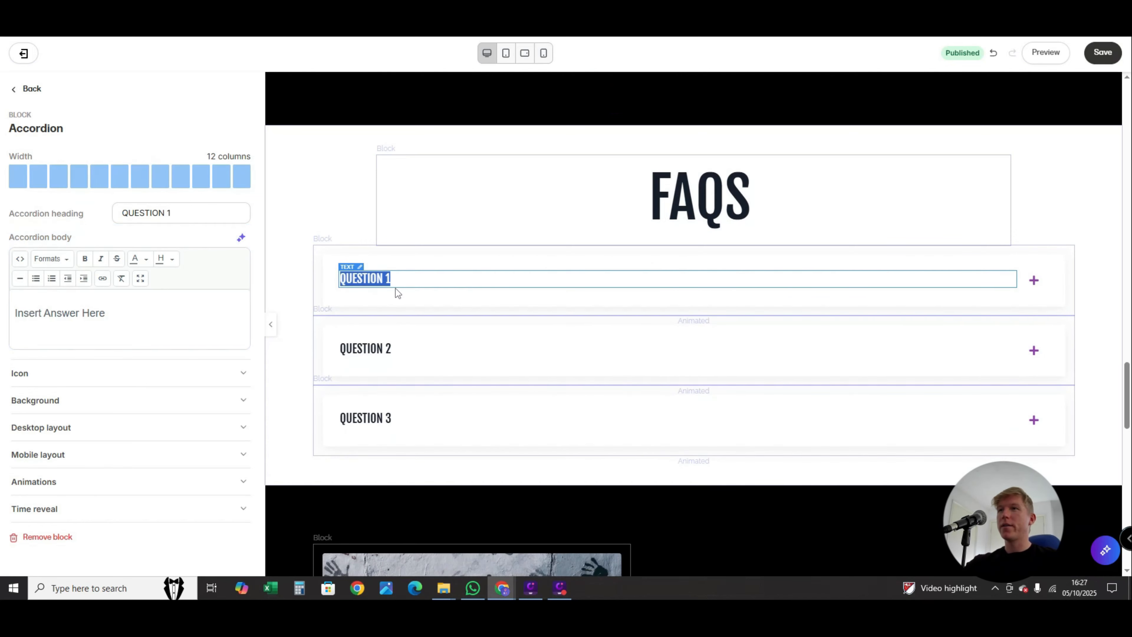